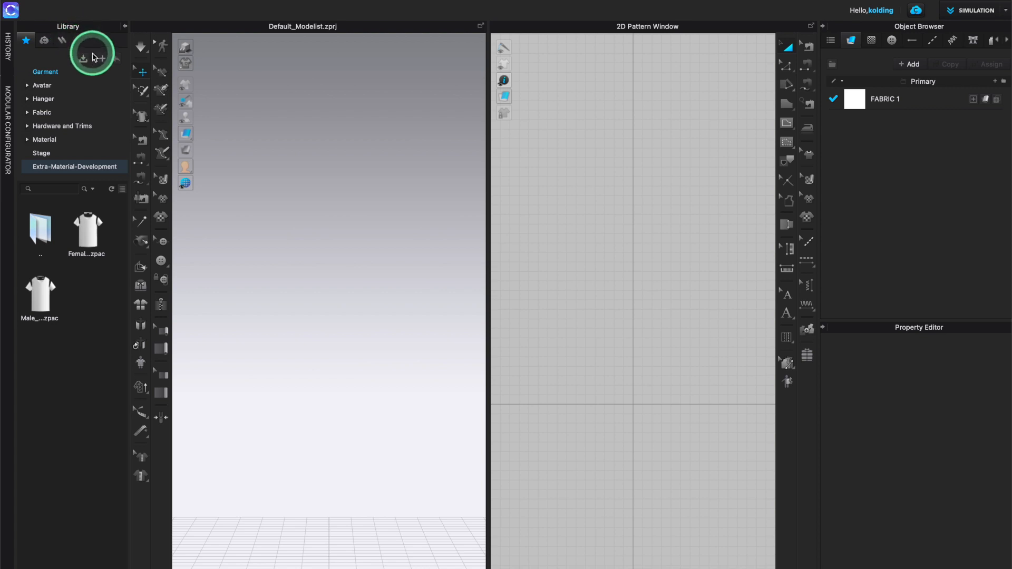
# - Add the DAY 1 Development of Top folder from Documents/Tutorials to the library favourites
pyautogui.click(102, 61)
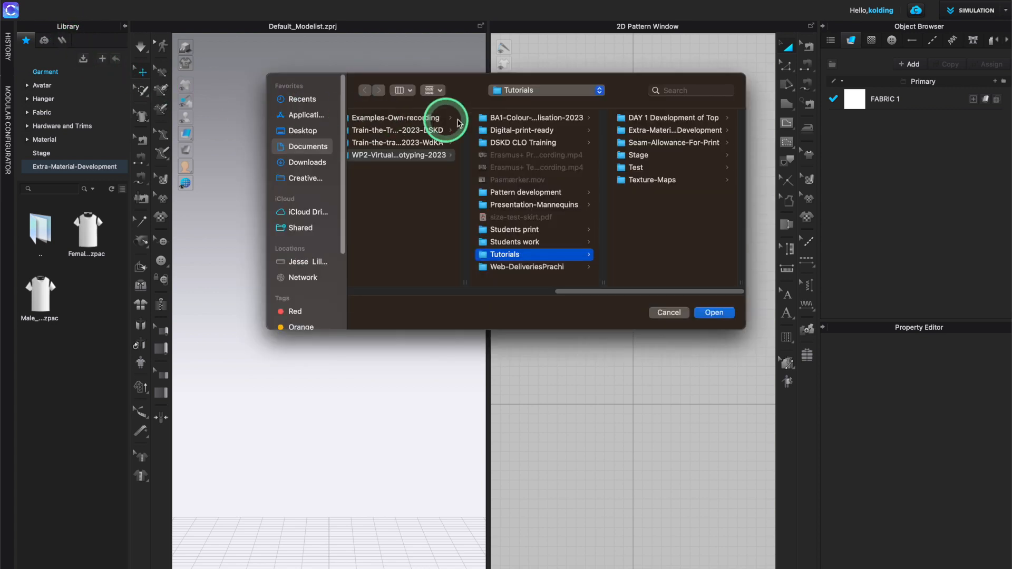
pyautogui.click(652, 117)
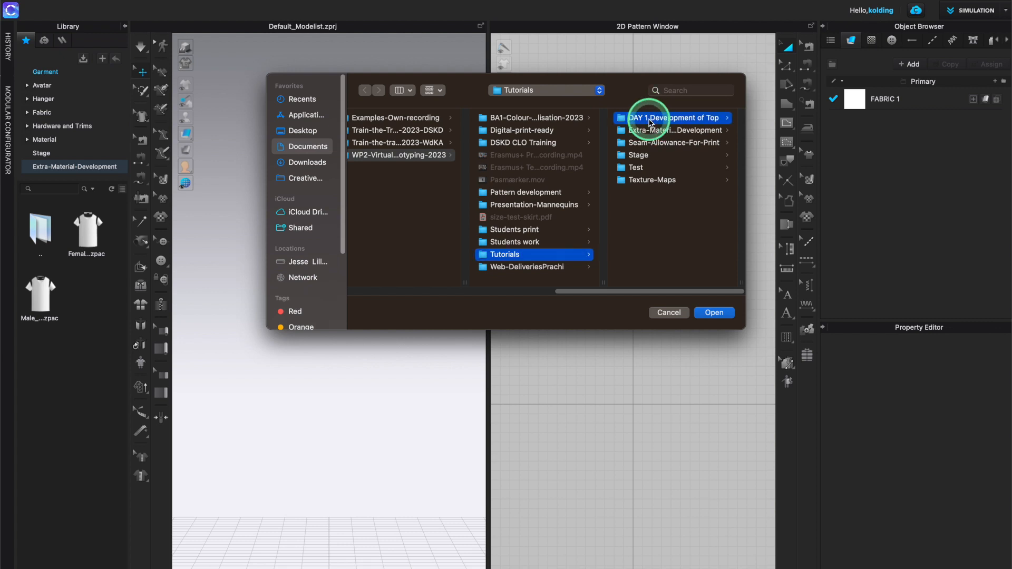
pyautogui.click(714, 314)
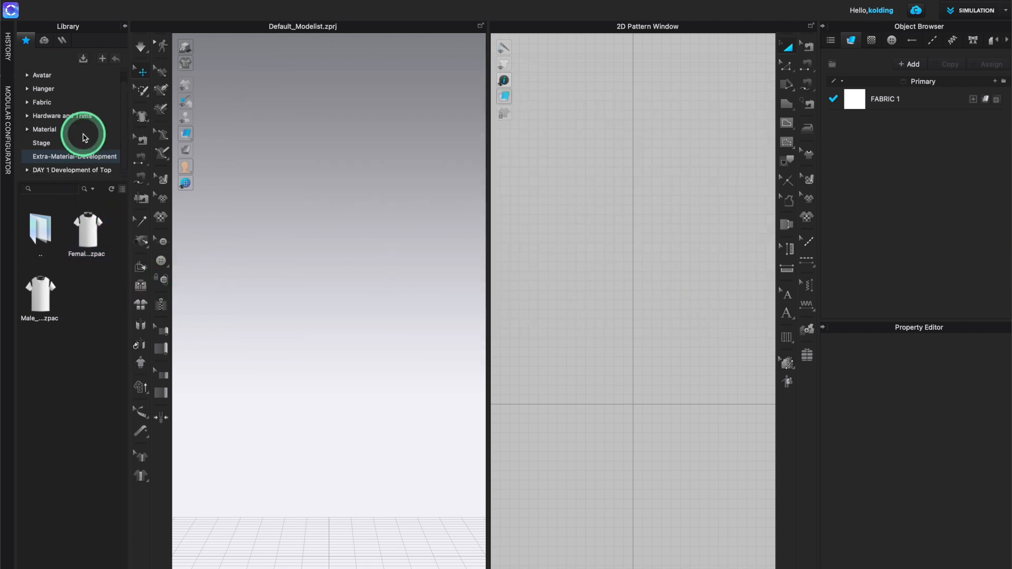
# - Open the DAY 1 Development of Top library folder and load the Top-Development-Sleeves-Shoulder.zprj project
pyautogui.click(68, 171)
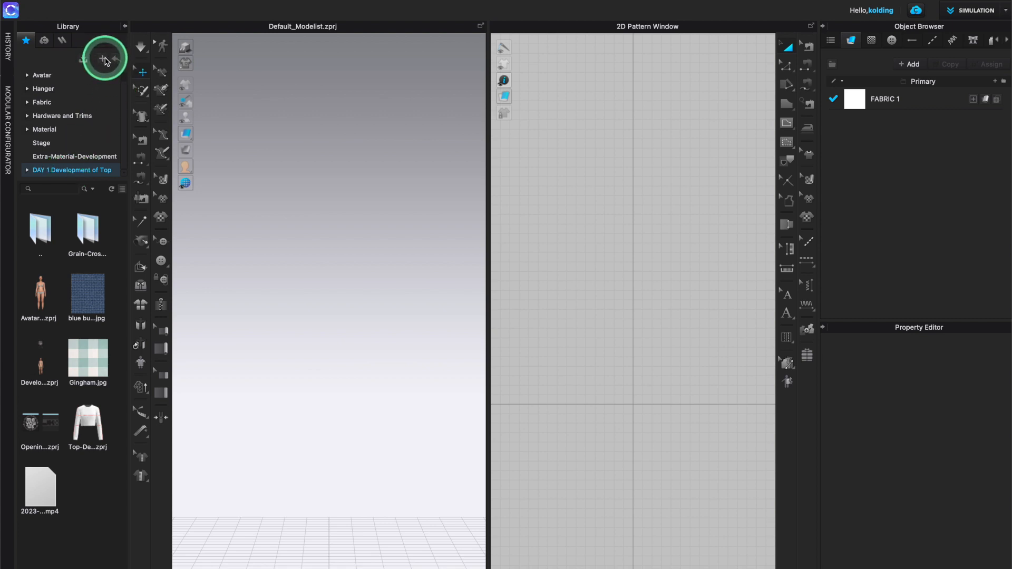
pyautogui.rightClick(77, 171)
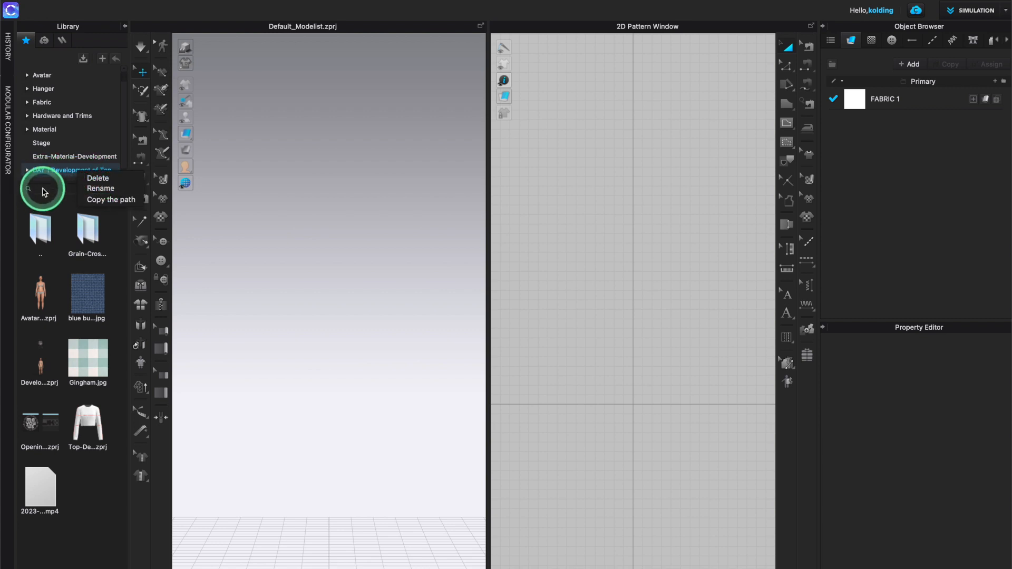
pyautogui.click(88, 494)
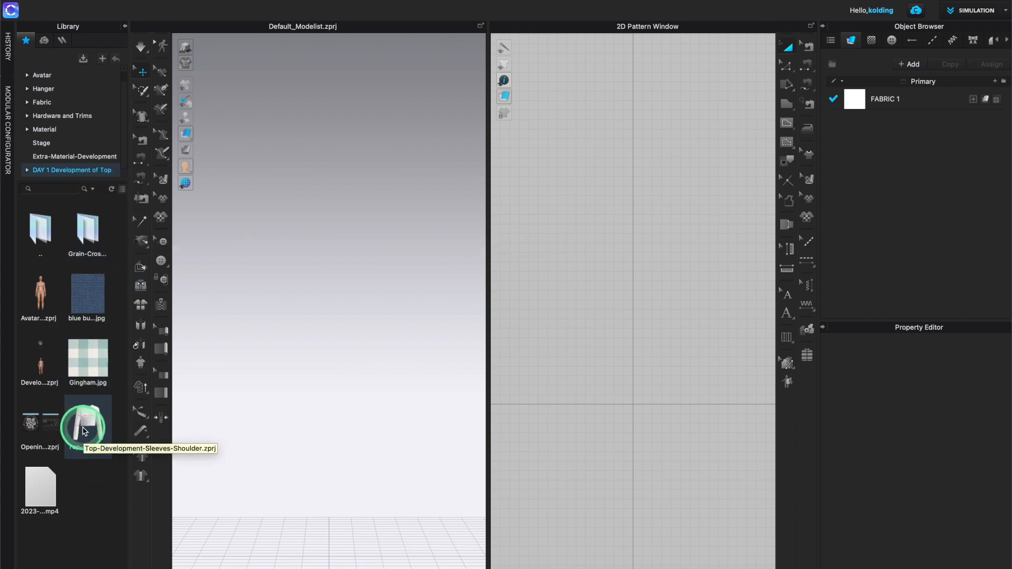
pyautogui.moveTo(88, 422)
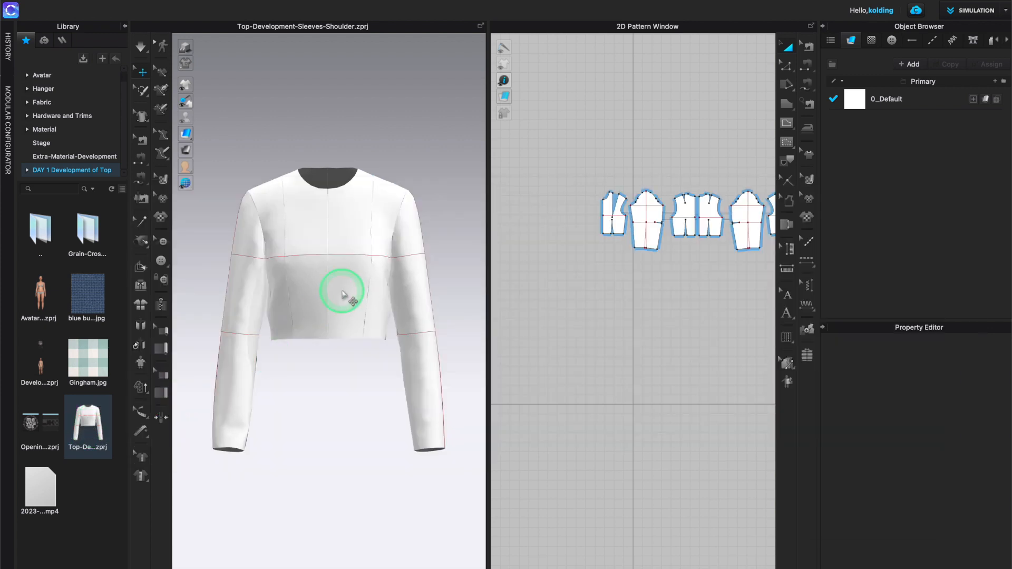
# - Orbit and zoom the 3D view to inspect the draped long-sleeved top
pyautogui.moveTo(334, 289)
pyautogui.mouseDown(button='right')
pyautogui.moveTo(260, 318)
pyautogui.moveTo(255, 295)
pyautogui.moveTo(318, 300)
pyautogui.moveTo(340, 281)
pyautogui.moveTo(335, 310)
pyautogui.moveTo(293, 305)
pyautogui.moveTo(335, 297)
pyautogui.mouseUp(button='right')
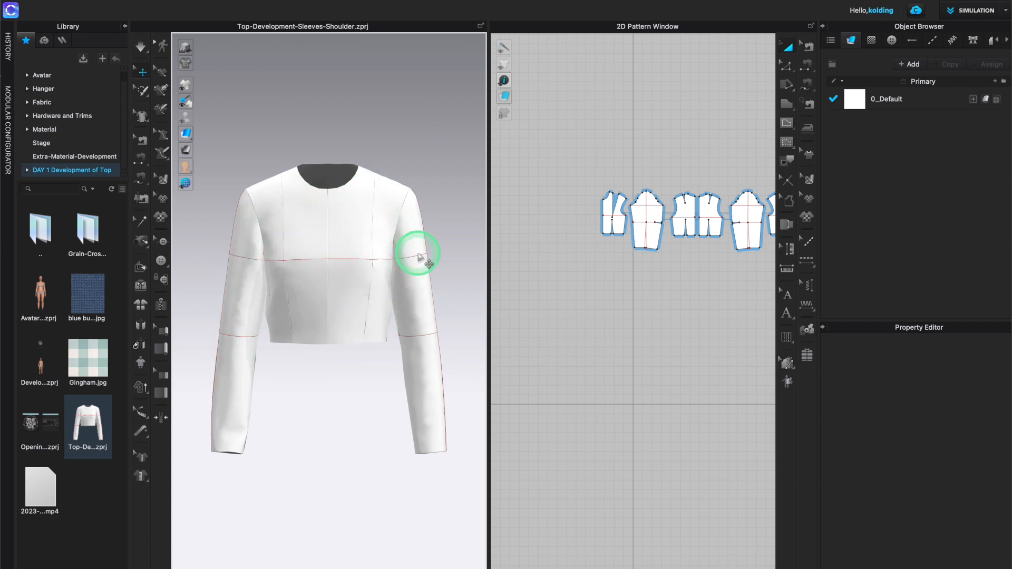
pyautogui.moveTo(385, 334); pyautogui.dragTo(350, 277, button='right')
pyautogui.moveTo(293, 315); pyautogui.dragTo(322, 251, button='right')
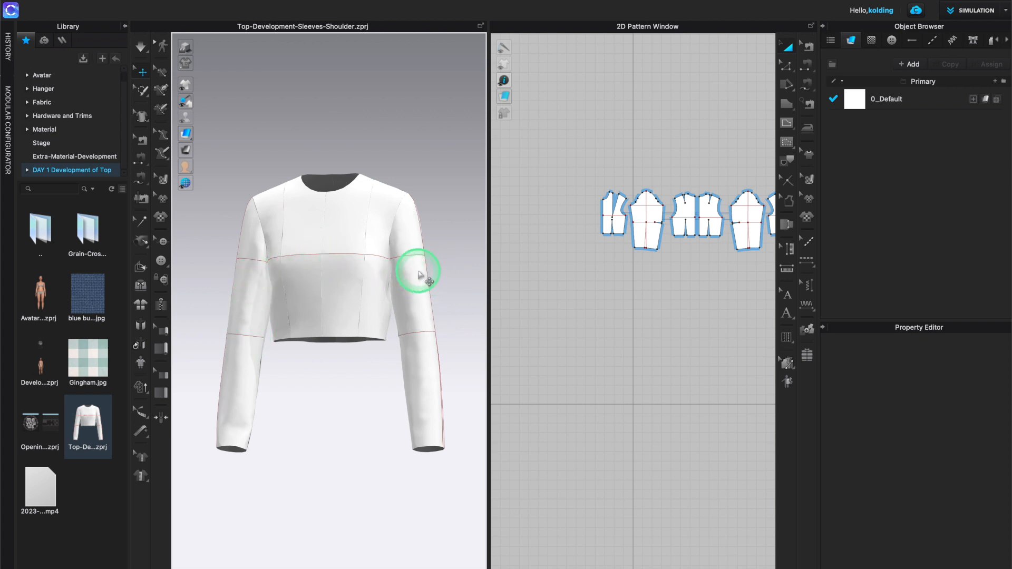
pyautogui.scroll(-3, 418, 274)
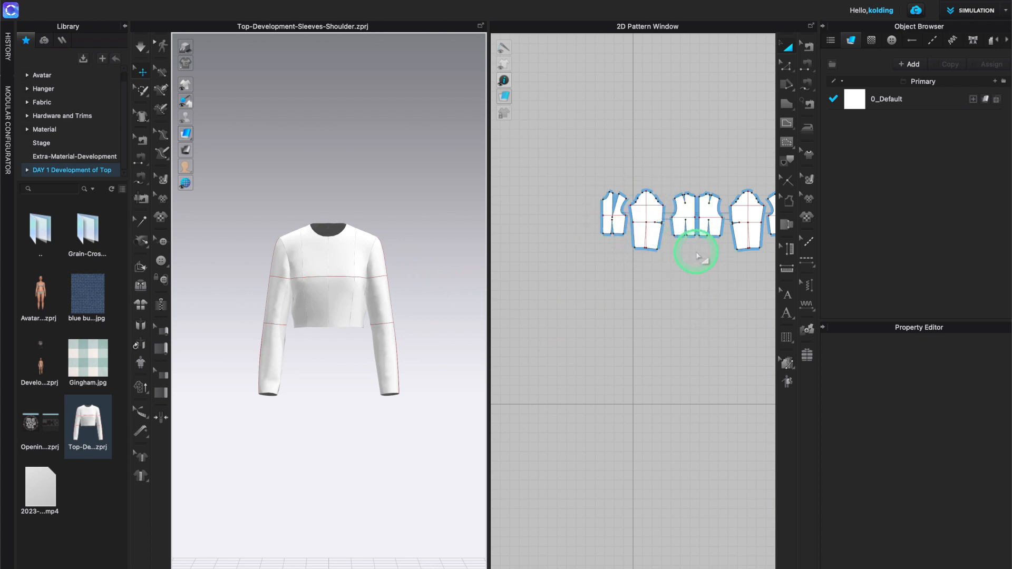
# - Switch to a 2D-only pattern view, collapse the library and zoom in on the front bodice and sleeve pieces
pyautogui.click(712, 264)
pyautogui.moveTo(712, 264); pyautogui.dragTo(653, 298, button='middle')
pyautogui.scroll(2, 569, 304)
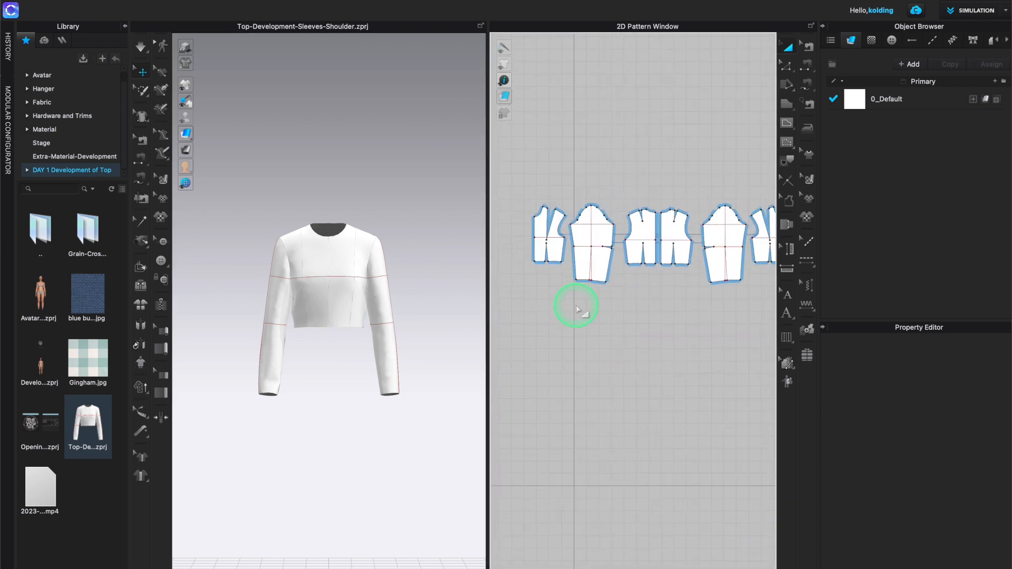
pyautogui.click(584, 232)
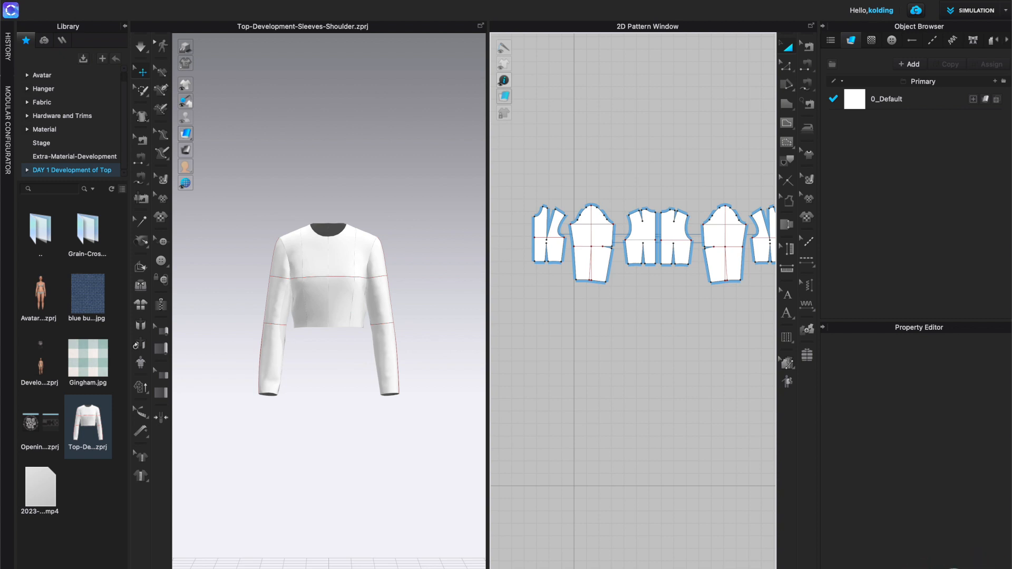
pyautogui.press('F6')
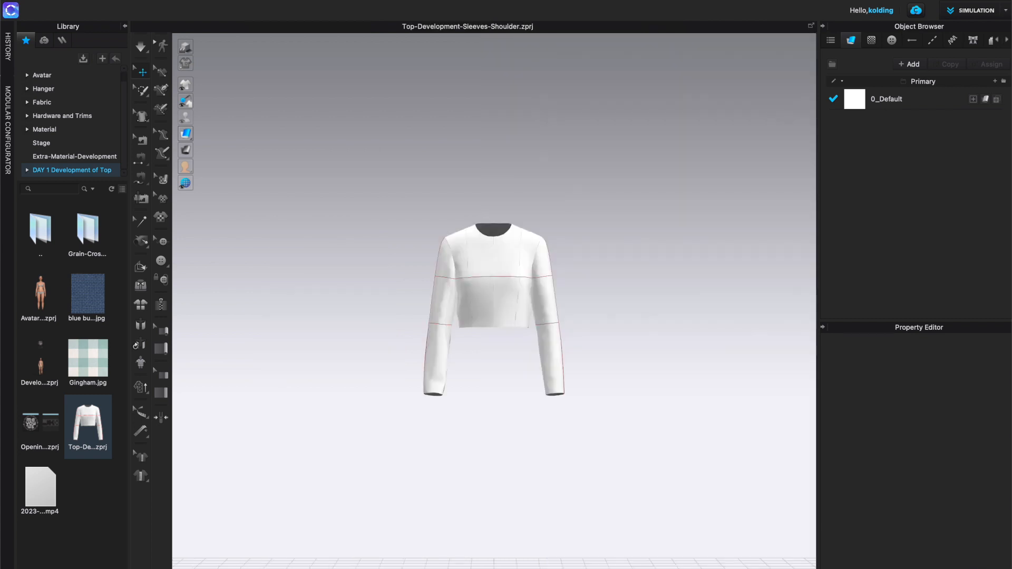
pyautogui.press('F6')
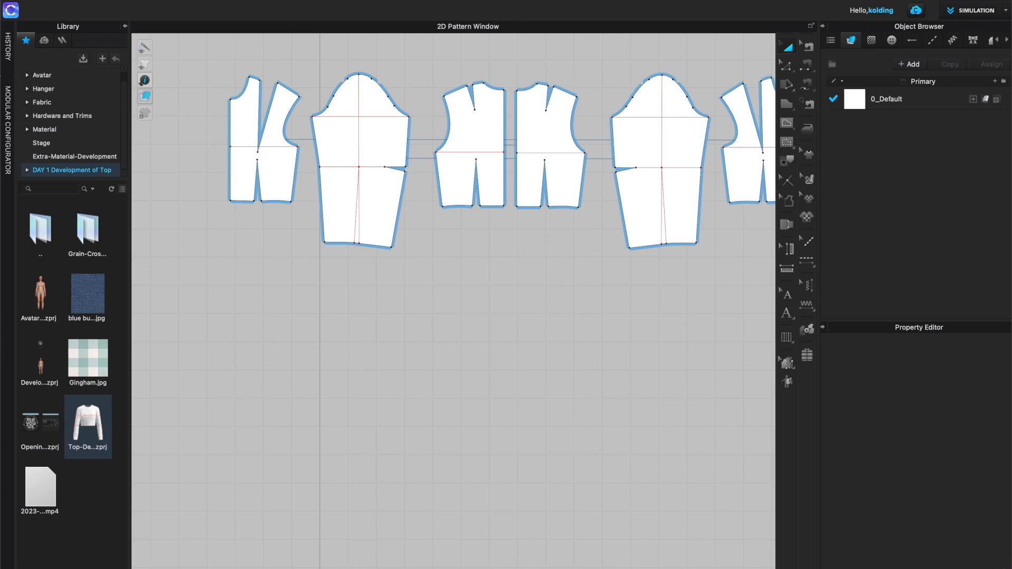
pyautogui.press('F4')
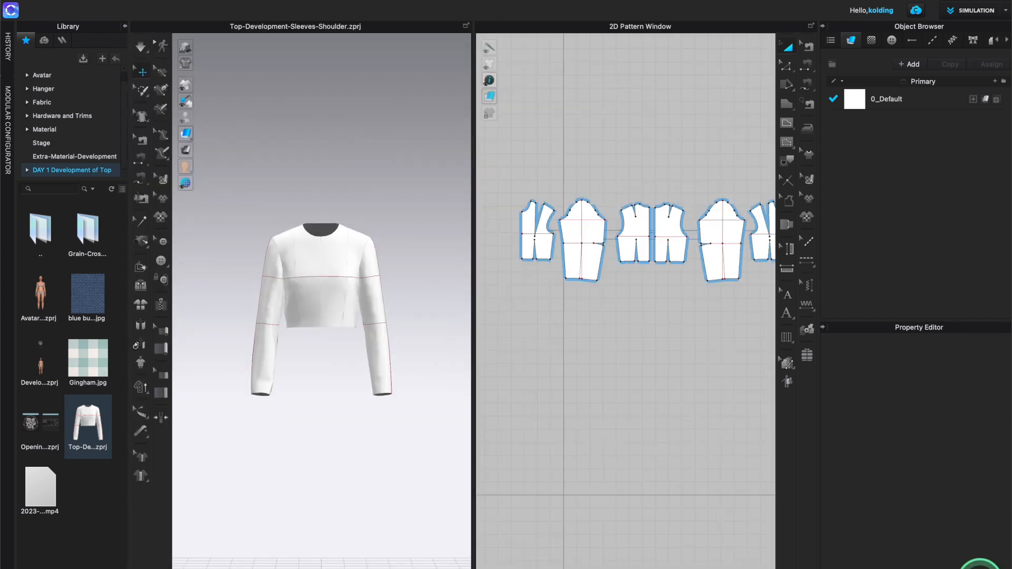
pyautogui.click(929, 545)
pyautogui.press('F6')
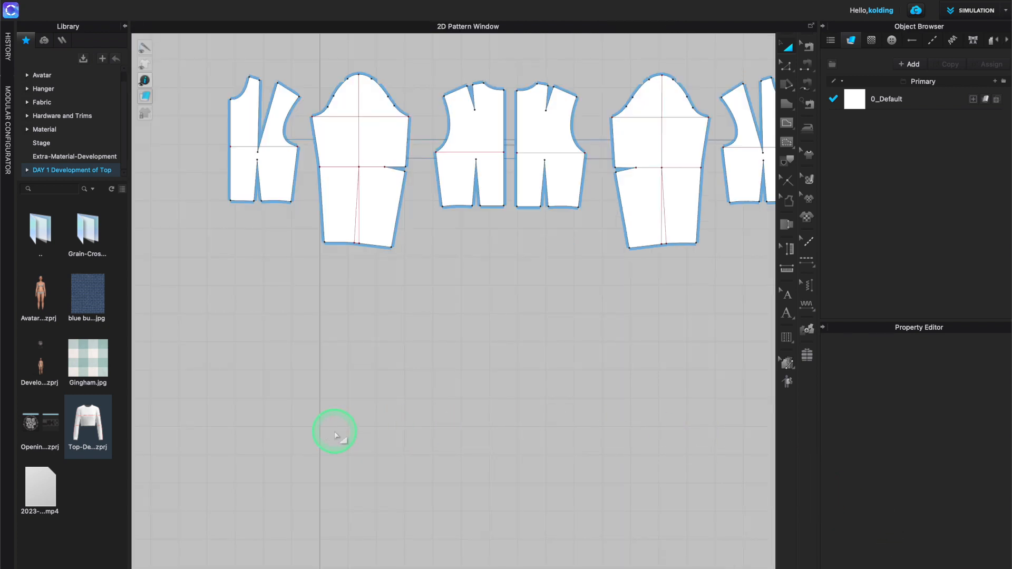
pyautogui.click(126, 27)
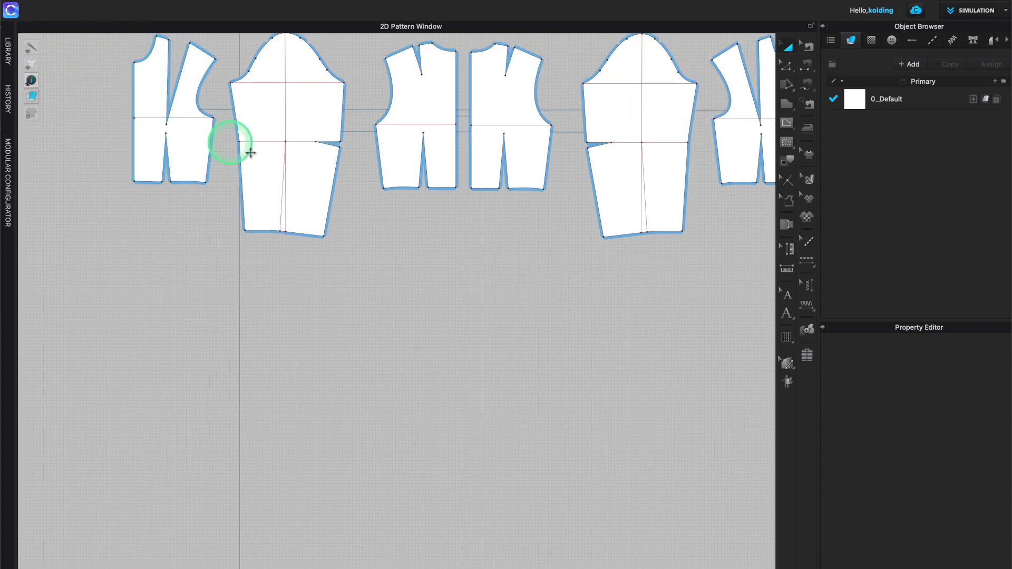
pyautogui.click(258, 126)
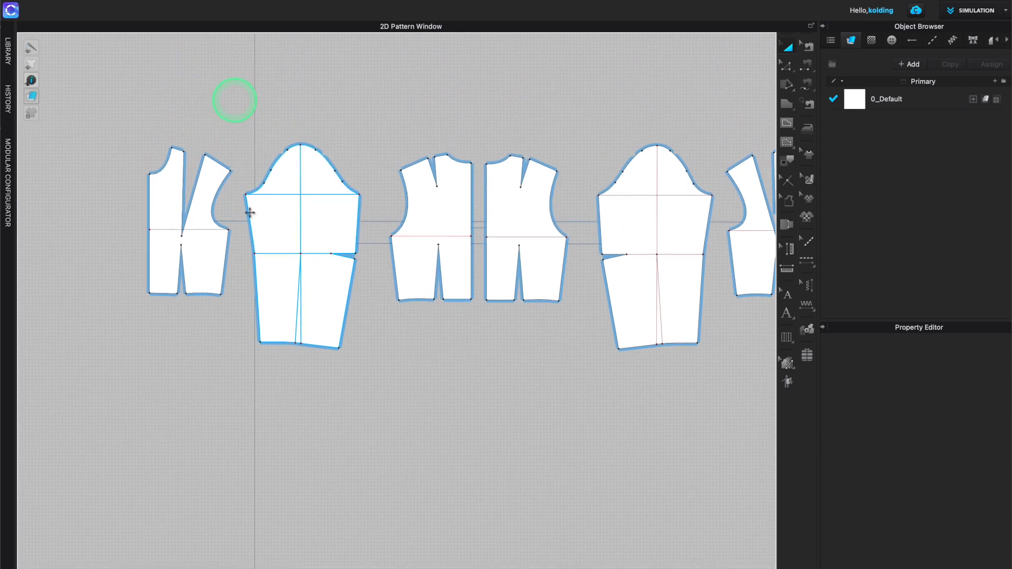
pyautogui.scroll(4, 152, 174)
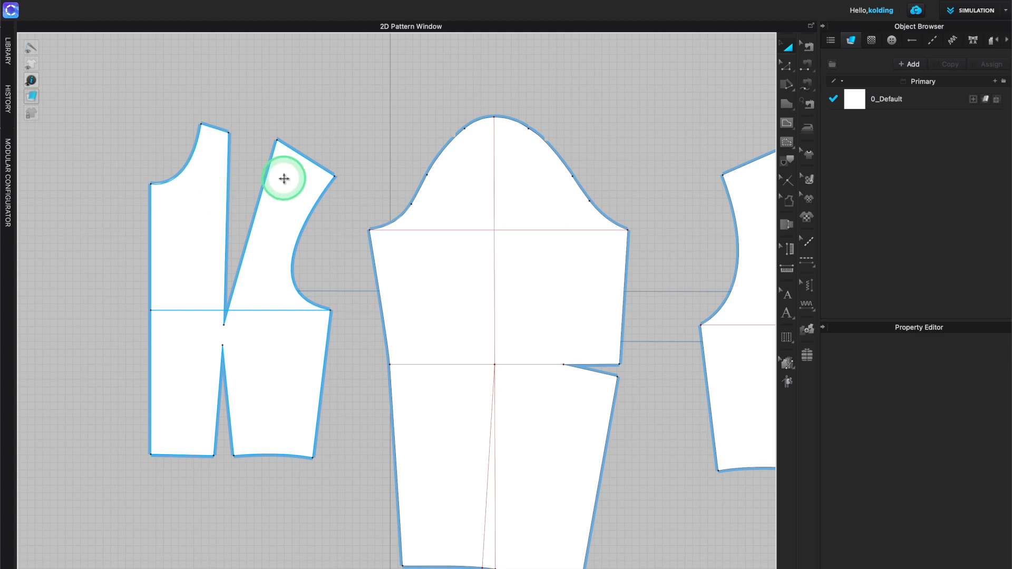
# - With the Edit Pattern tool, select both legs of the shoulder dart on the front bodice
pyautogui.click(225, 217)
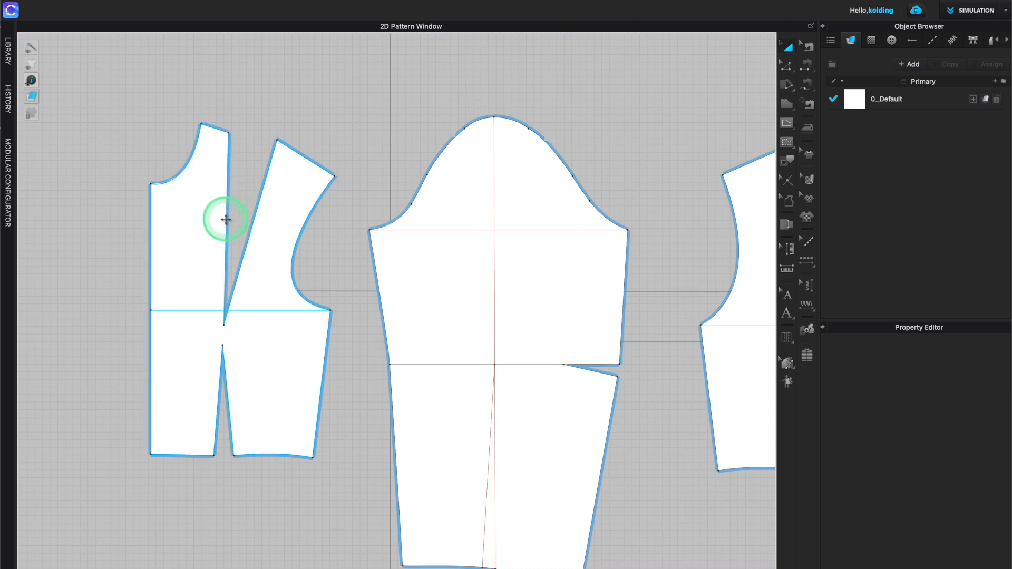
pyautogui.click(581, 84)
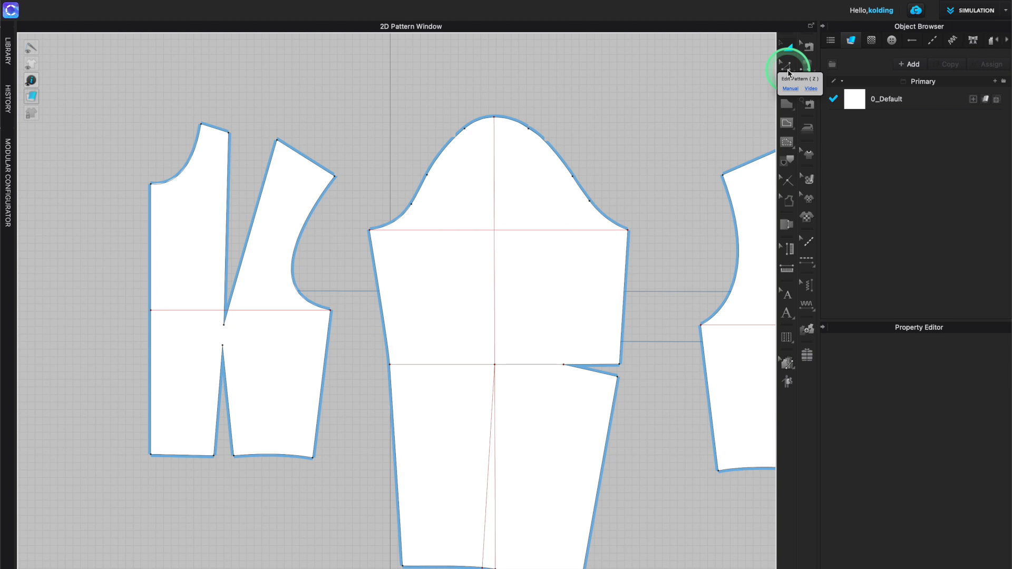
pyautogui.click(789, 50)
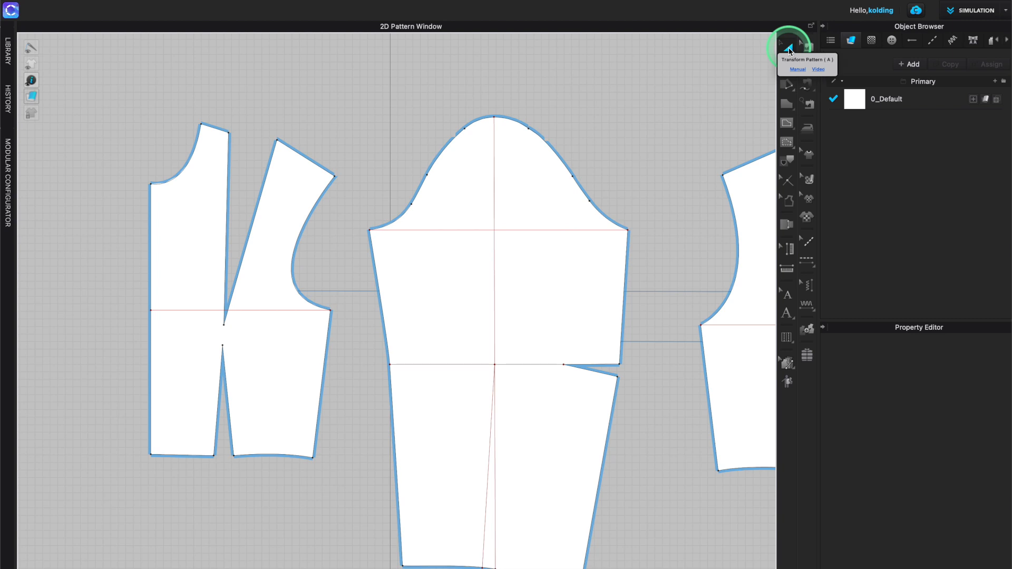
pyautogui.click(791, 68)
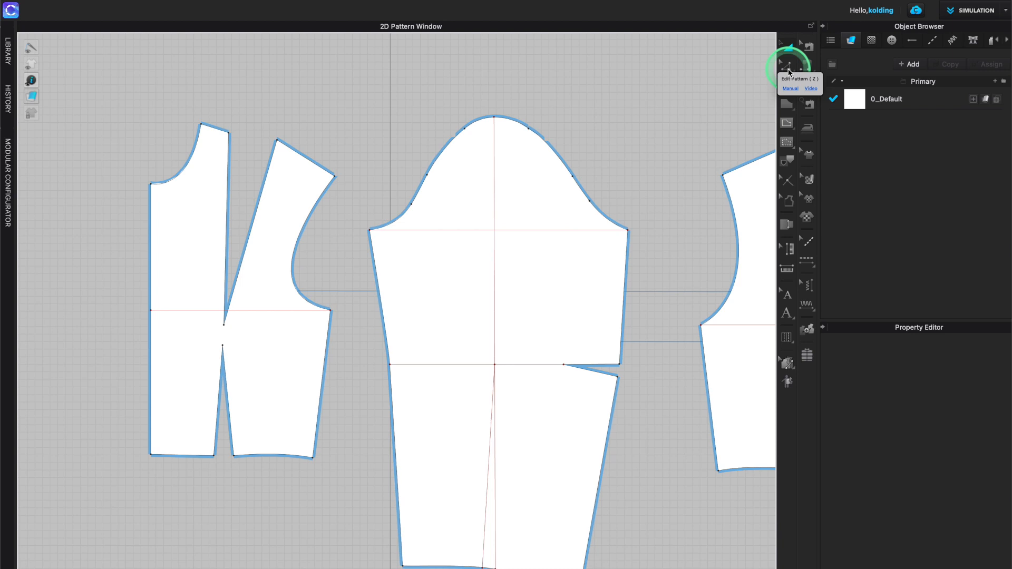
pyautogui.click(789, 72)
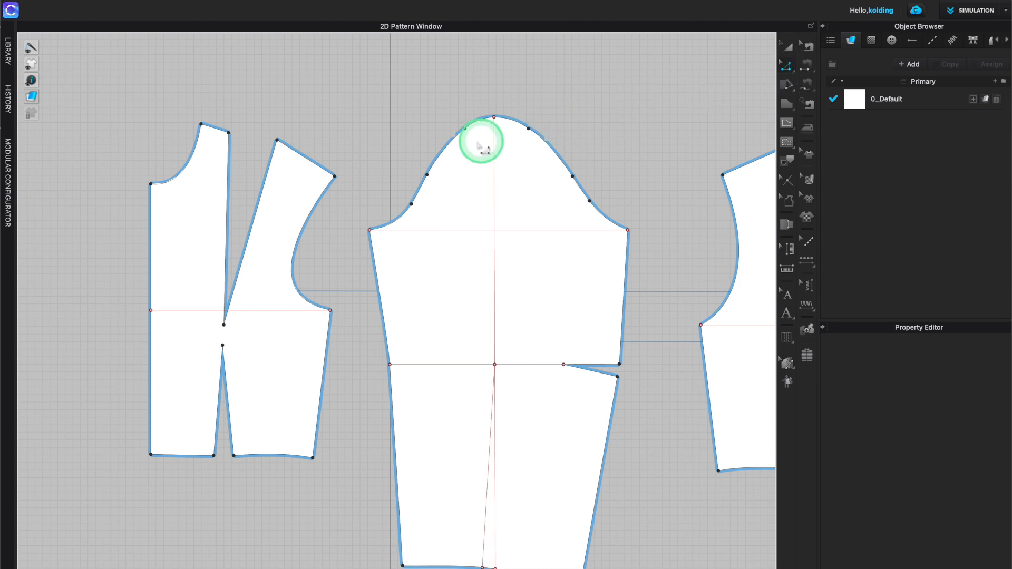
pyautogui.click(227, 174)
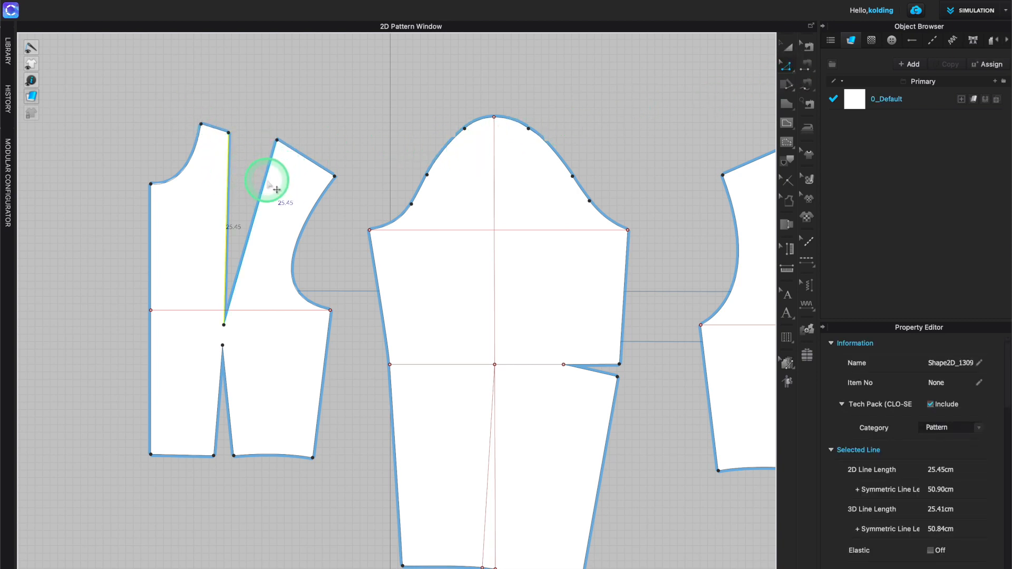
pyautogui.click(269, 172)
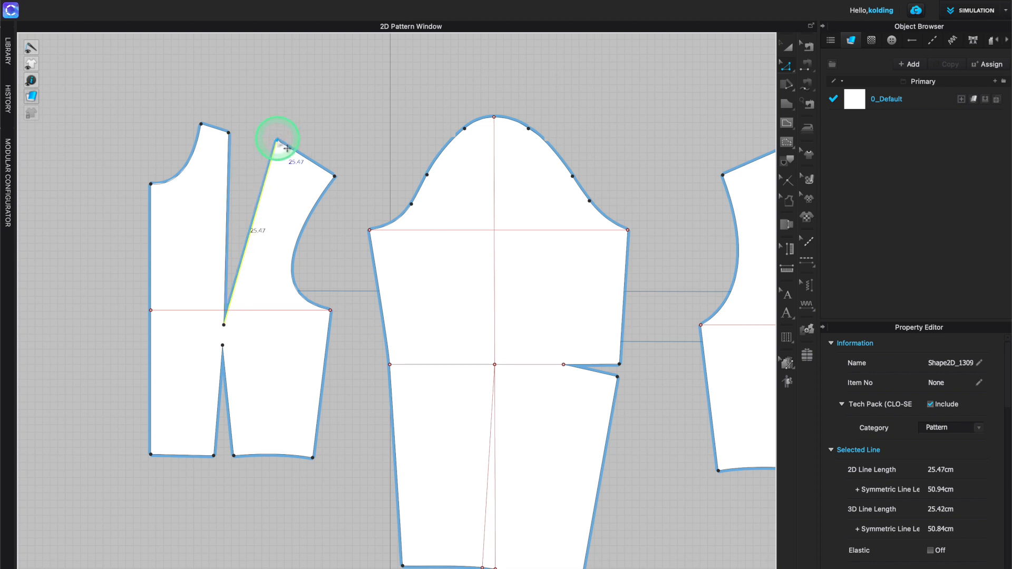
pyautogui.click(230, 135)
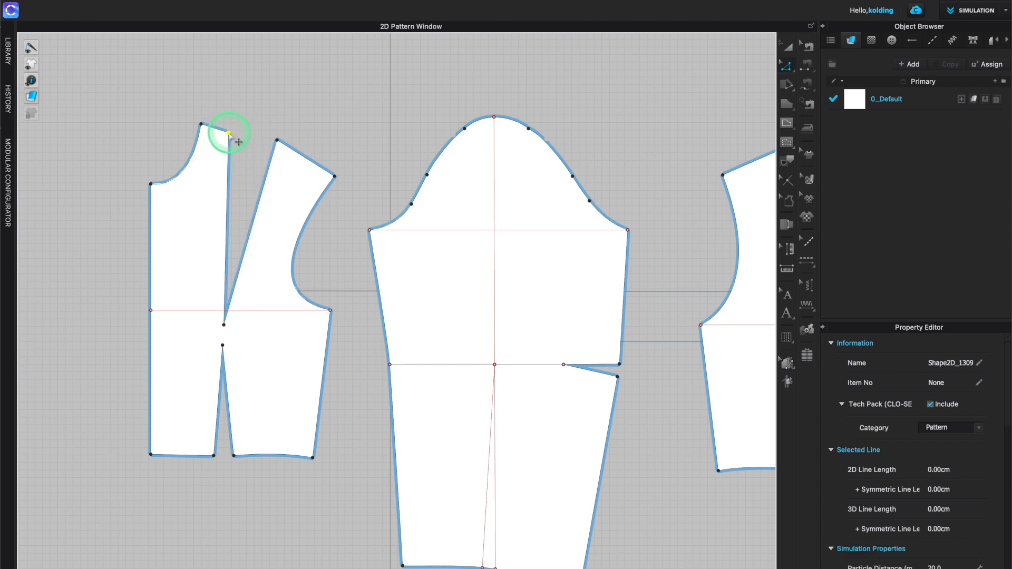
pyautogui.click(258, 116)
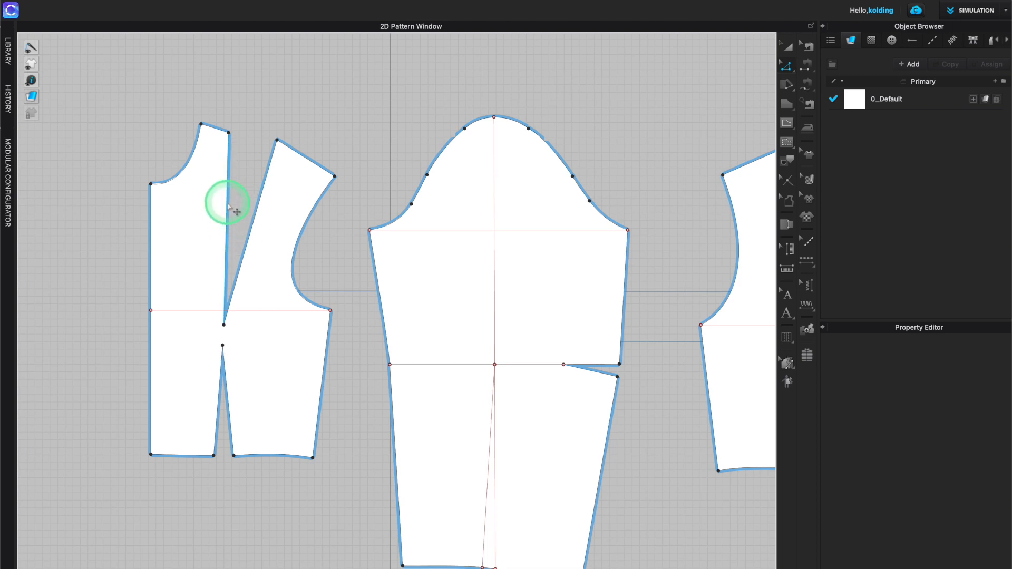
pyautogui.click(228, 214)
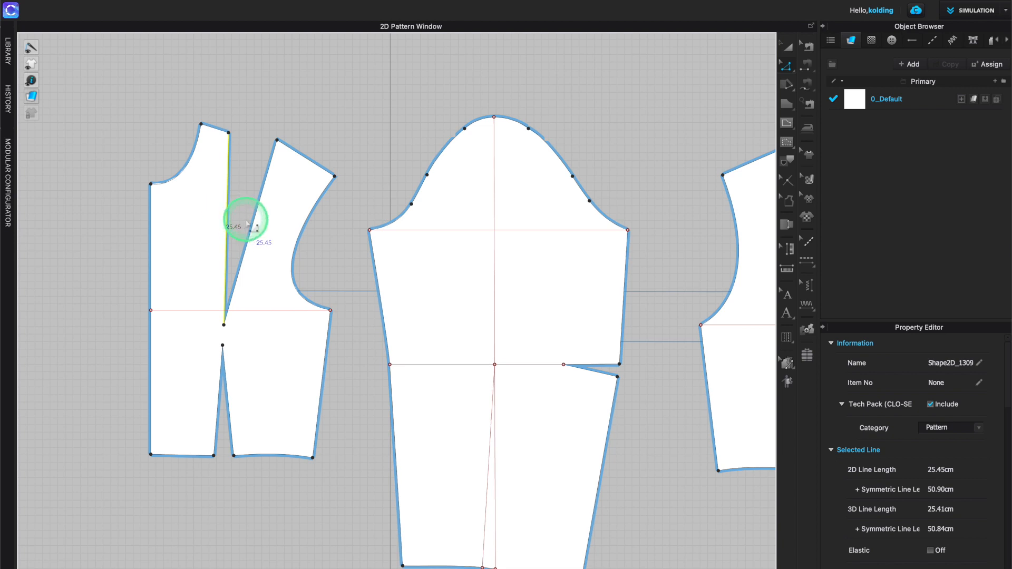
pyautogui.keyDown('shift'); pyautogui.click(264, 224); pyautogui.keyUp('shift')
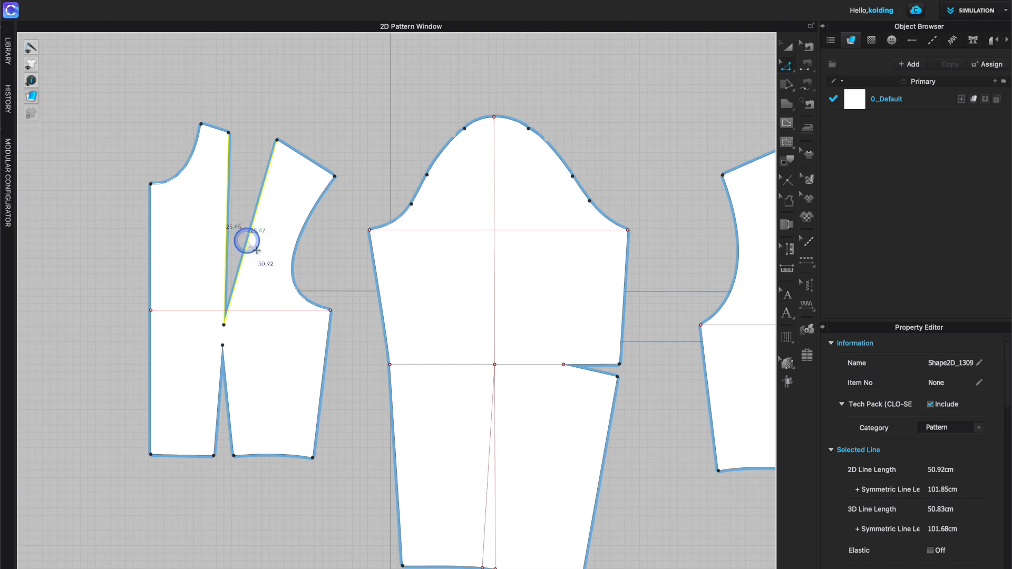
# - Use Rotate Dart to move the shoulder dart to the armhole, setting the open dart width to 2 cm and the dart length
pyautogui.rightClick(247, 244)
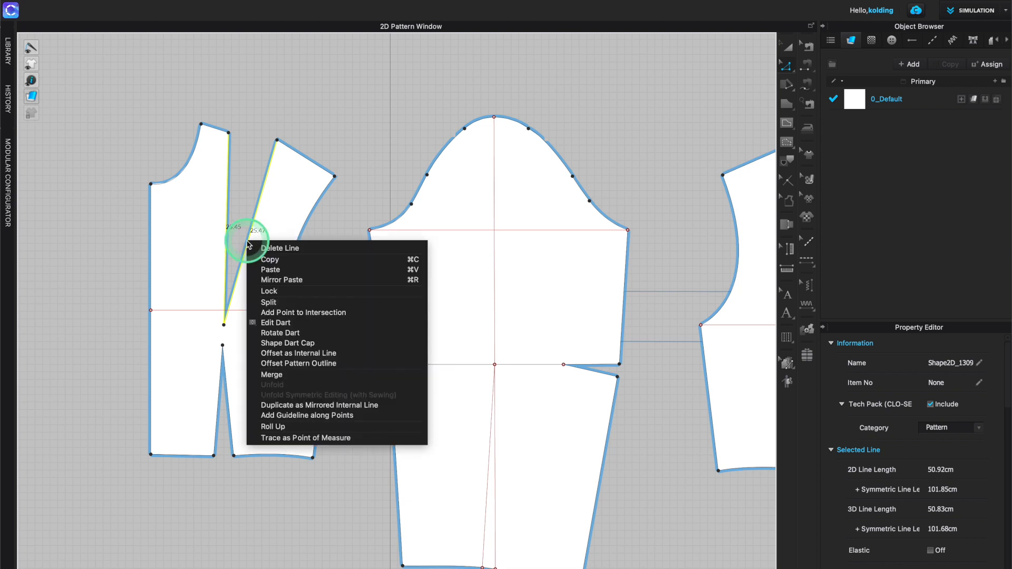
pyautogui.click(272, 334)
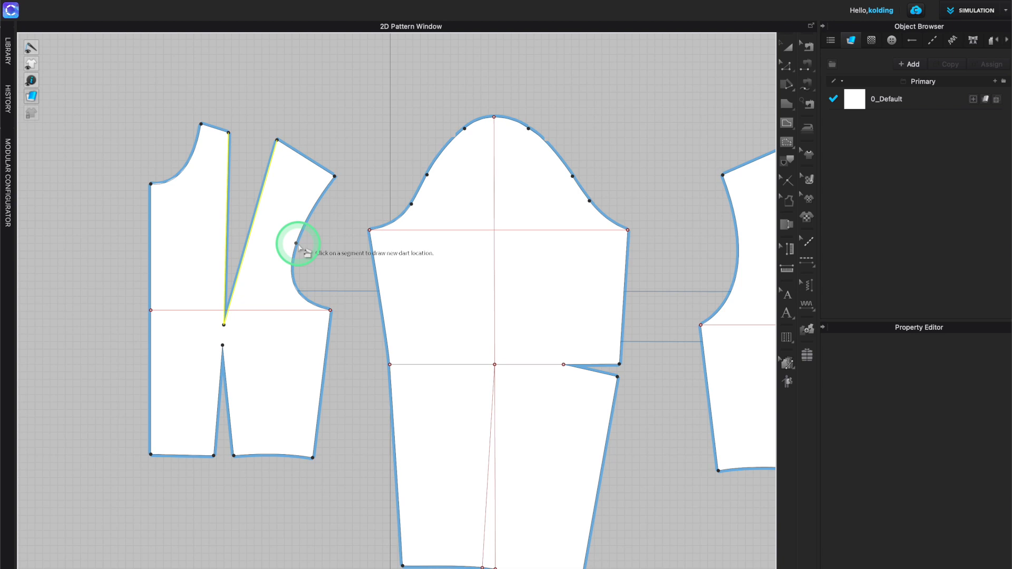
pyautogui.click(297, 244)
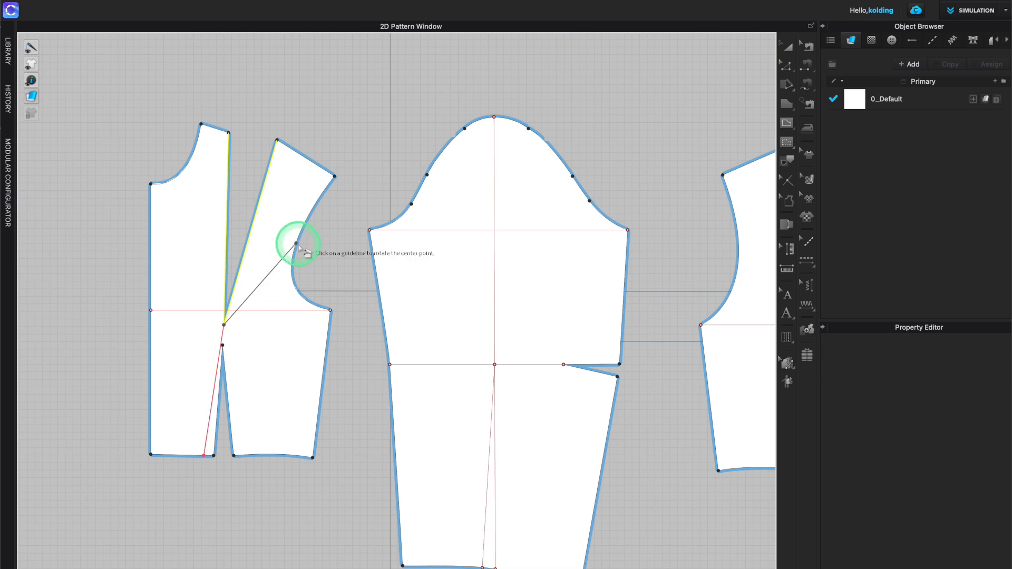
pyautogui.click(283, 258)
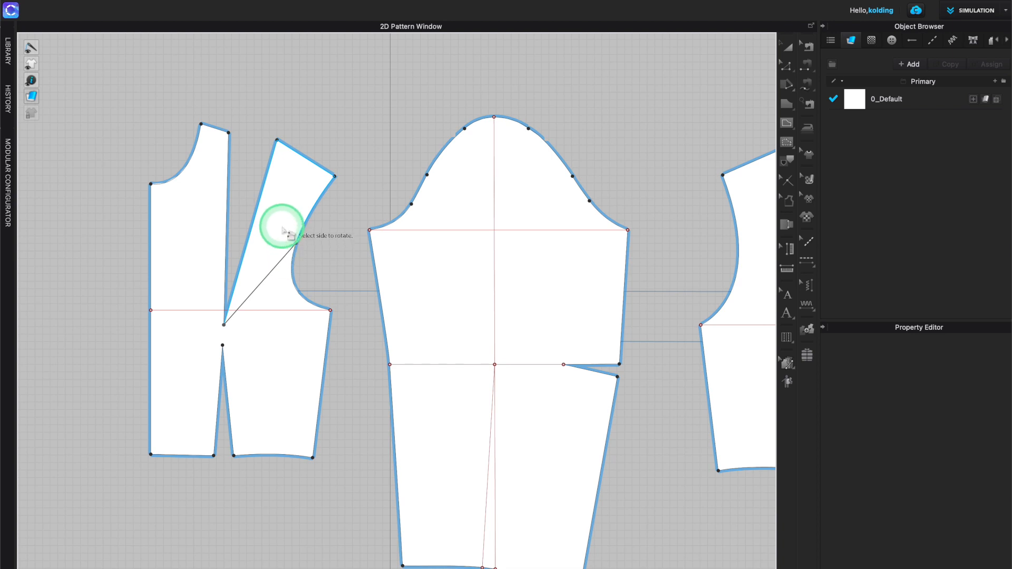
pyautogui.click(289, 182)
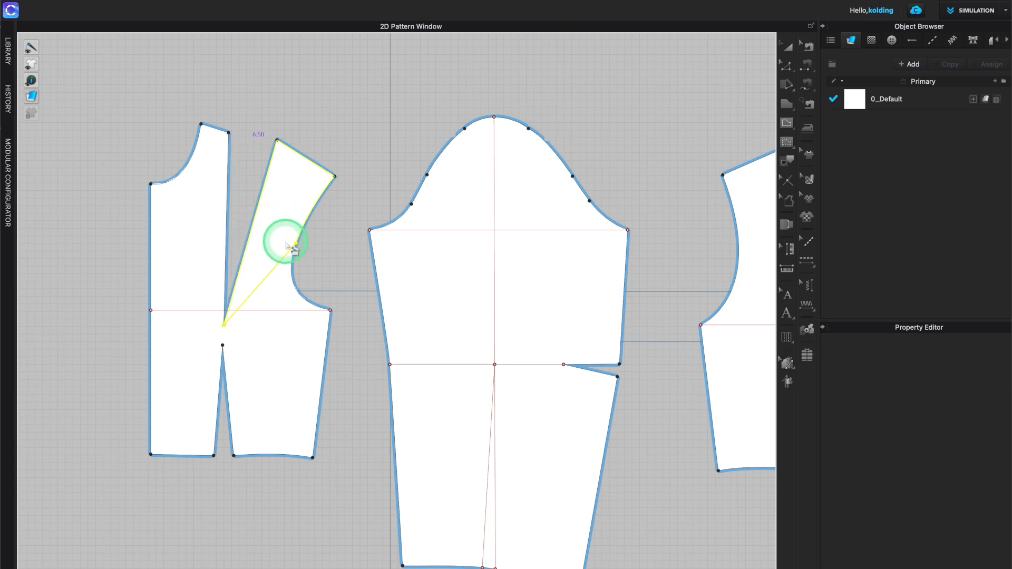
pyautogui.click(264, 206)
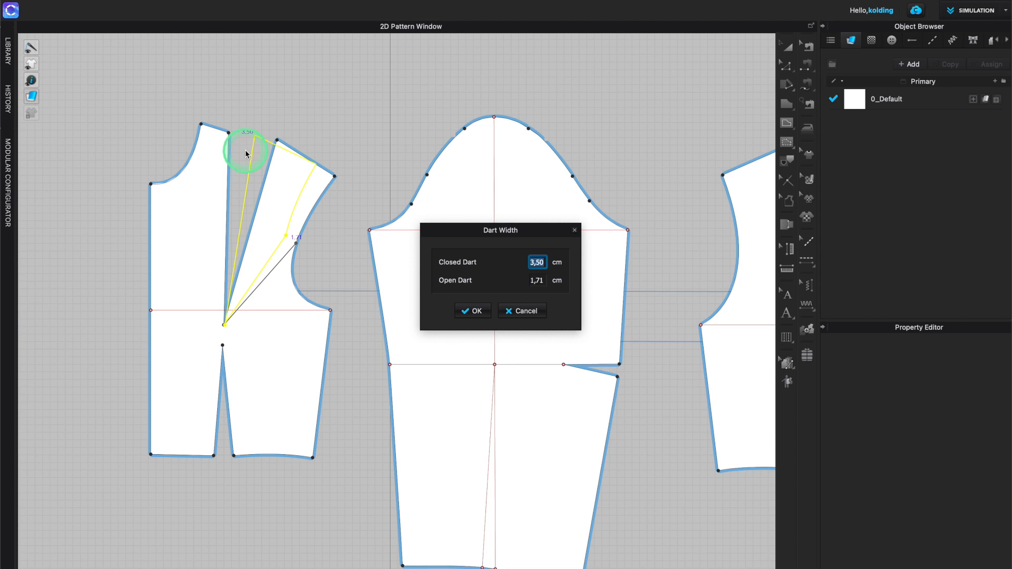
pyautogui.press('Tab')
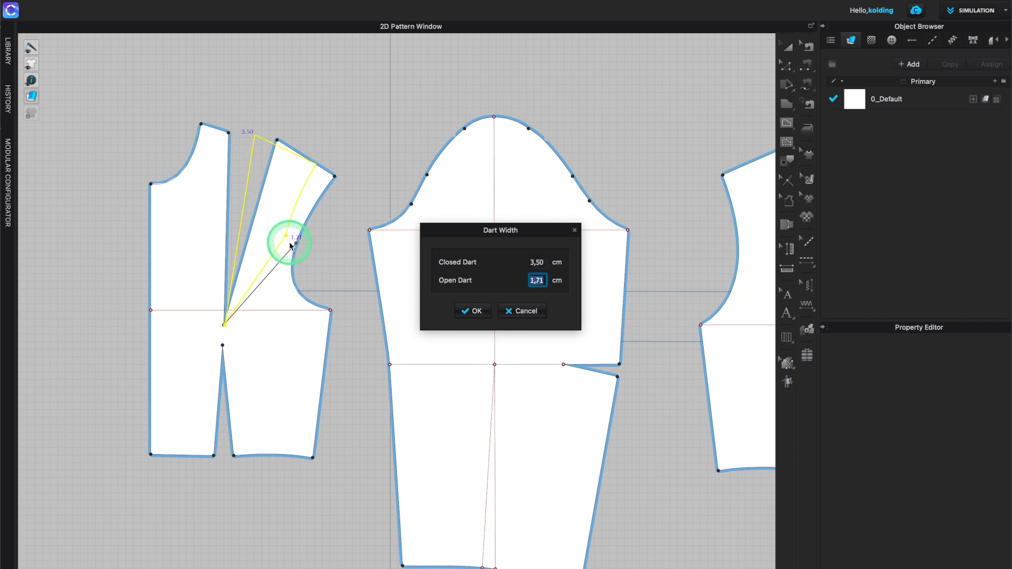
pyautogui.write('2')
pyautogui.press('Return')
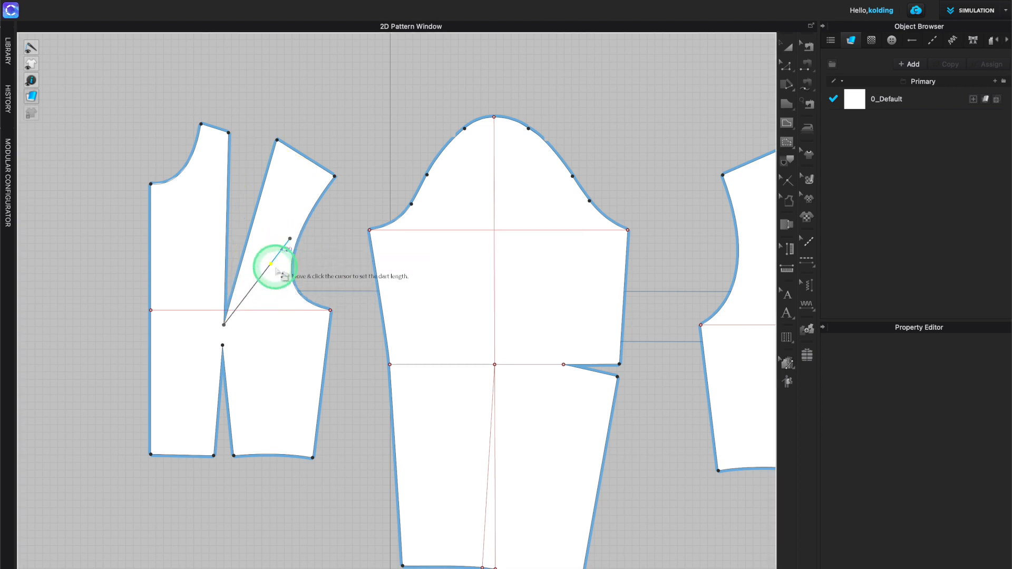
pyautogui.click(236, 320)
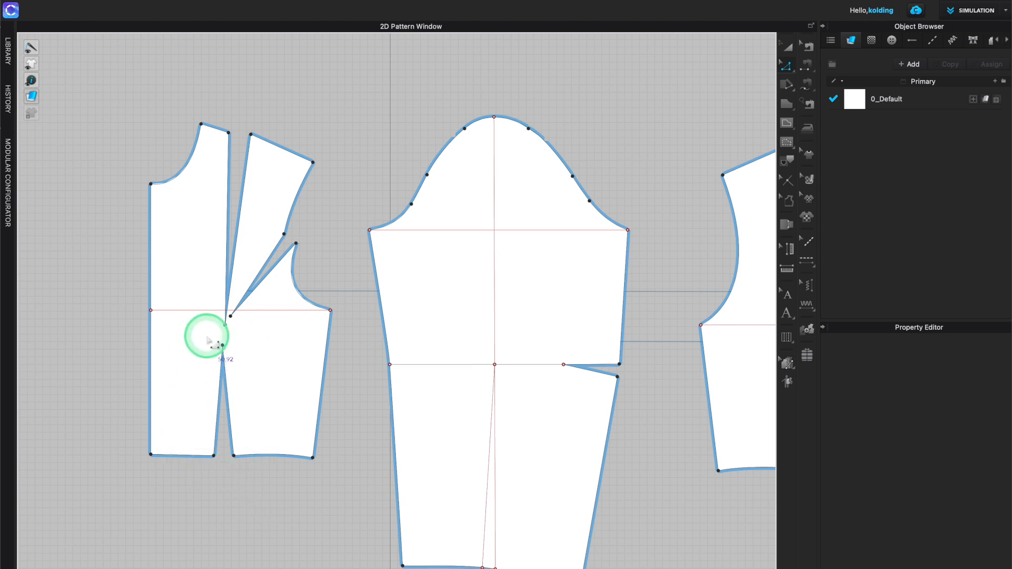
# - Delete the front waist dart's apex and hem points and undo the deletion
pyautogui.click(223, 346)
pyautogui.click(223, 345)
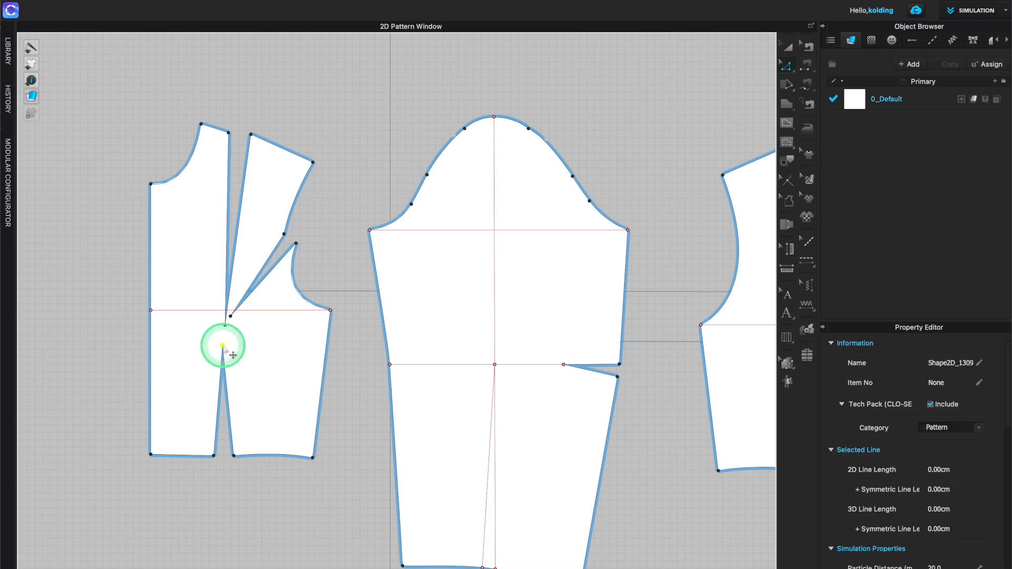
pyautogui.keyDown('shift'); pyautogui.click(214, 456); pyautogui.keyUp('shift')
pyautogui.keyDown('shift'); pyautogui.click(234, 456); pyautogui.keyUp('shift')
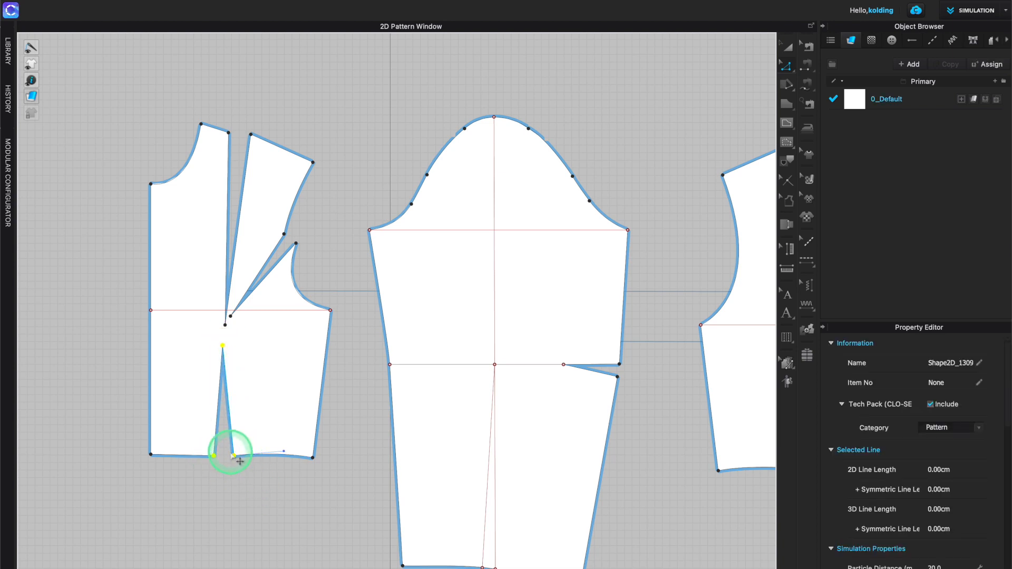
pyautogui.rightClick(235, 456)
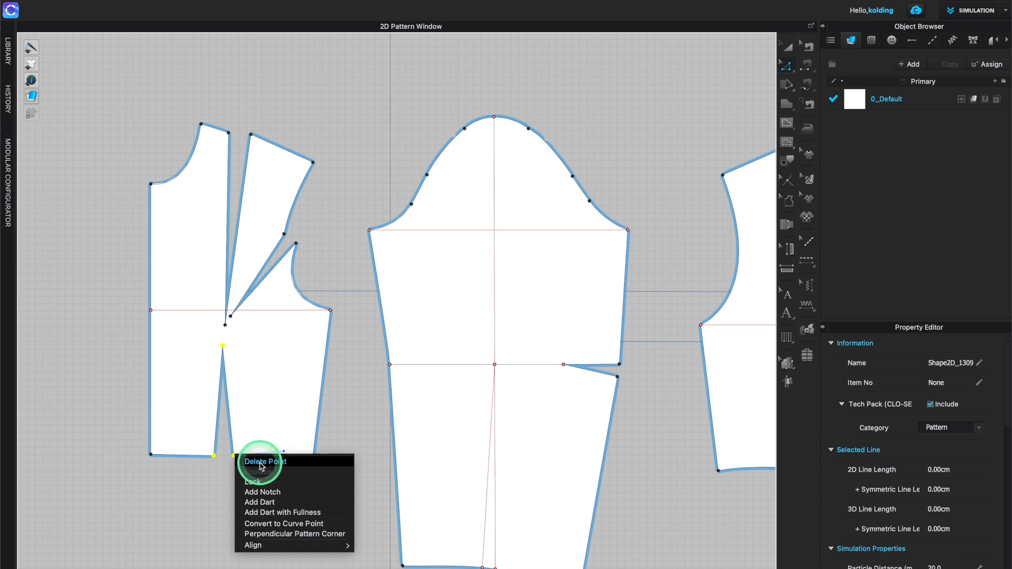
pyautogui.click(259, 461)
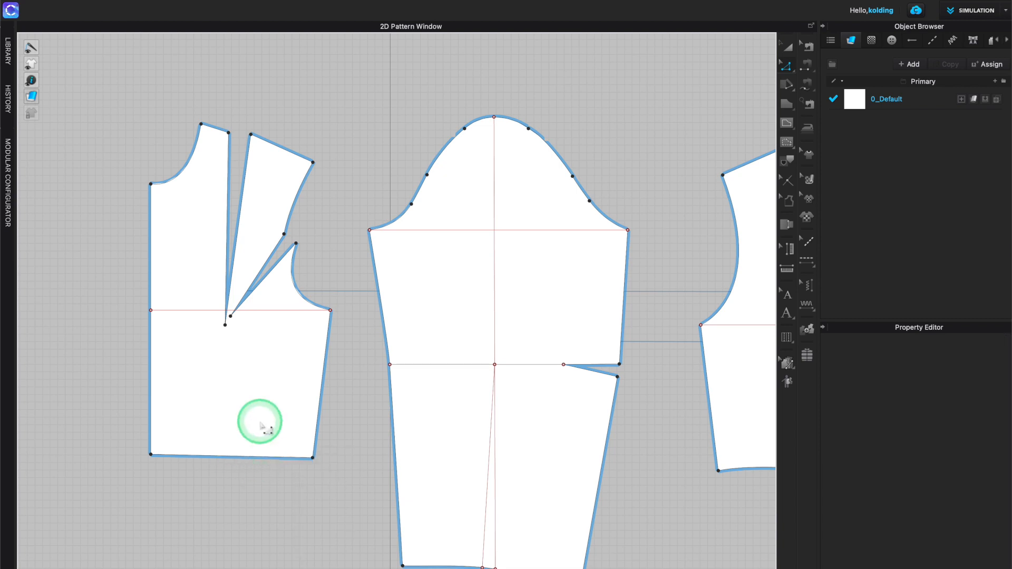
pyautogui.hotkey('ctrl', 'z')
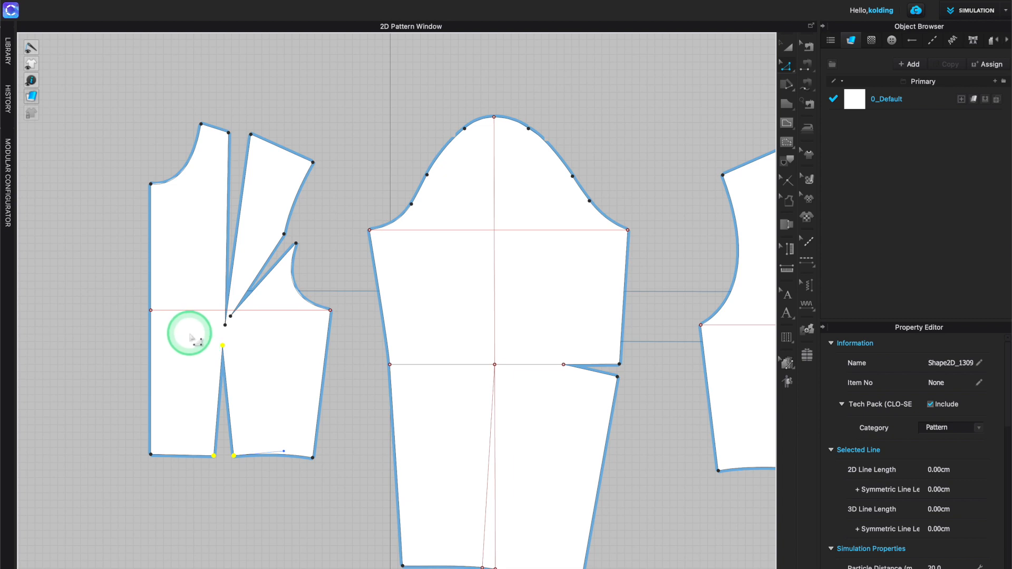
# - Select and delete the front bodice's waist dart
pyautogui.moveTo(191, 336); pyautogui.dragTo(245, 477)
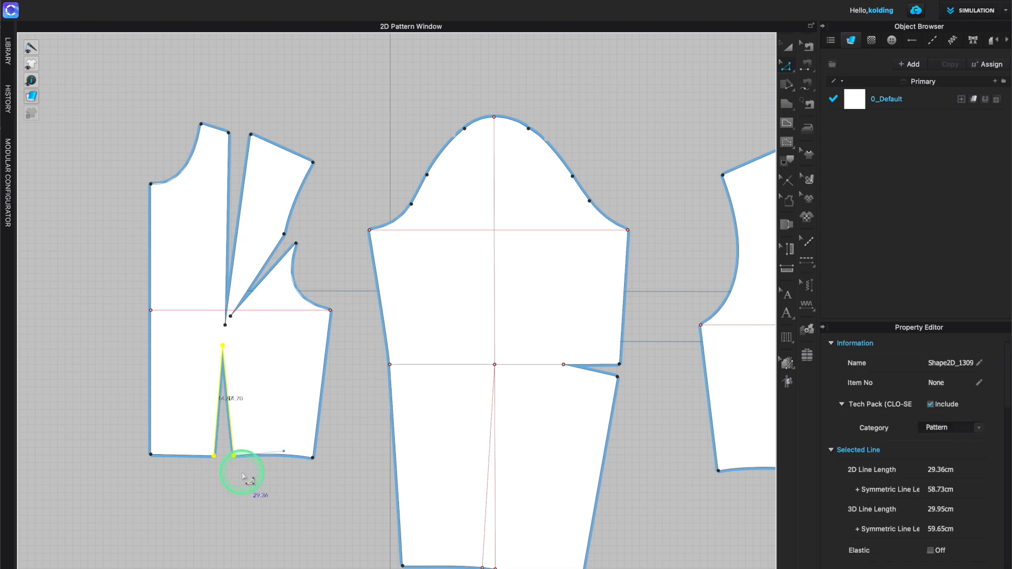
pyautogui.press('Delete')
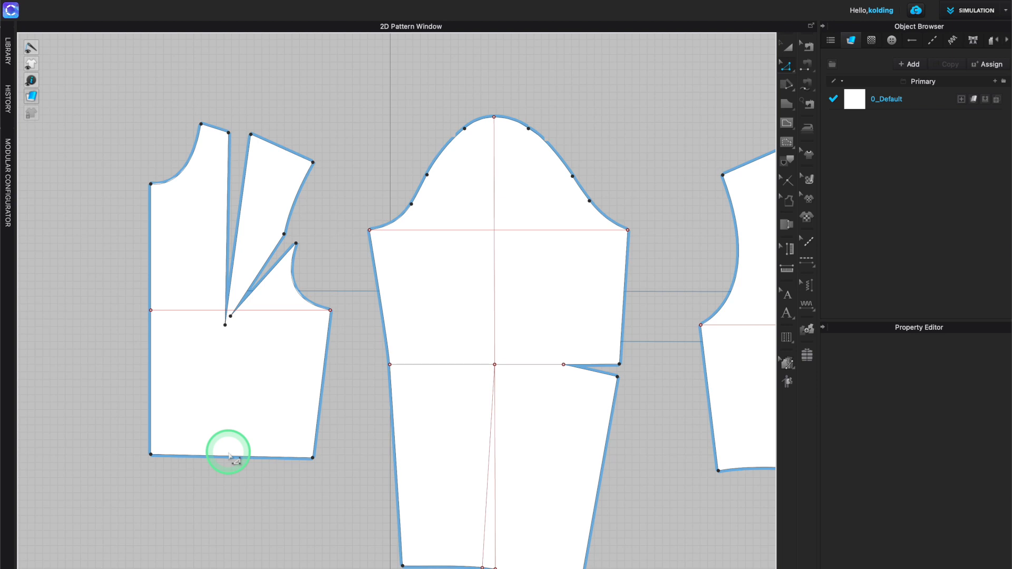
# - Rotate the remaining shoulder dart down to the hem below the dart apex, closing it at the shoulder
pyautogui.click(229, 196)
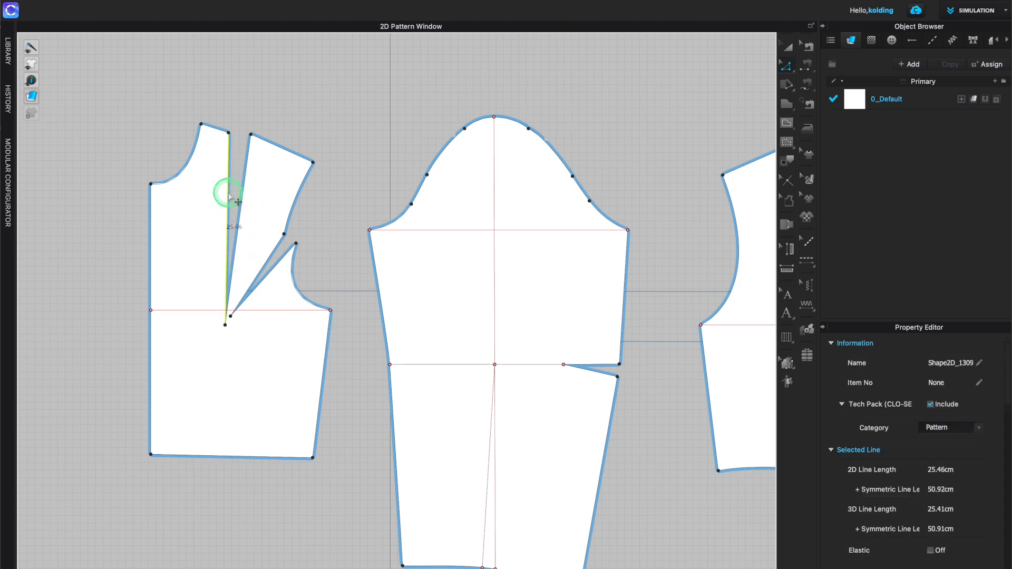
pyautogui.keyDown('shift'); pyautogui.click(242, 199); pyautogui.keyUp('shift')
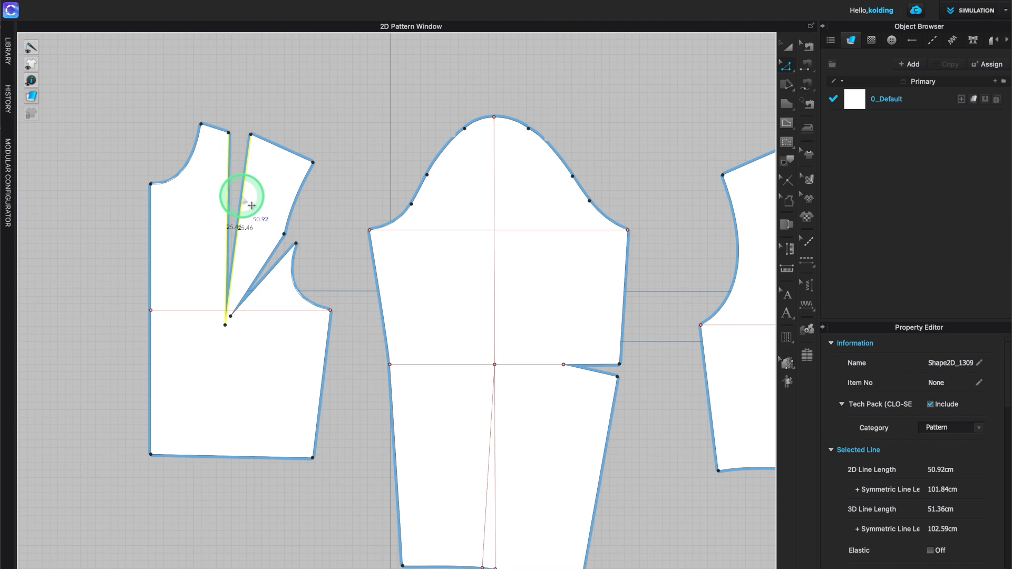
pyautogui.rightClick(244, 201)
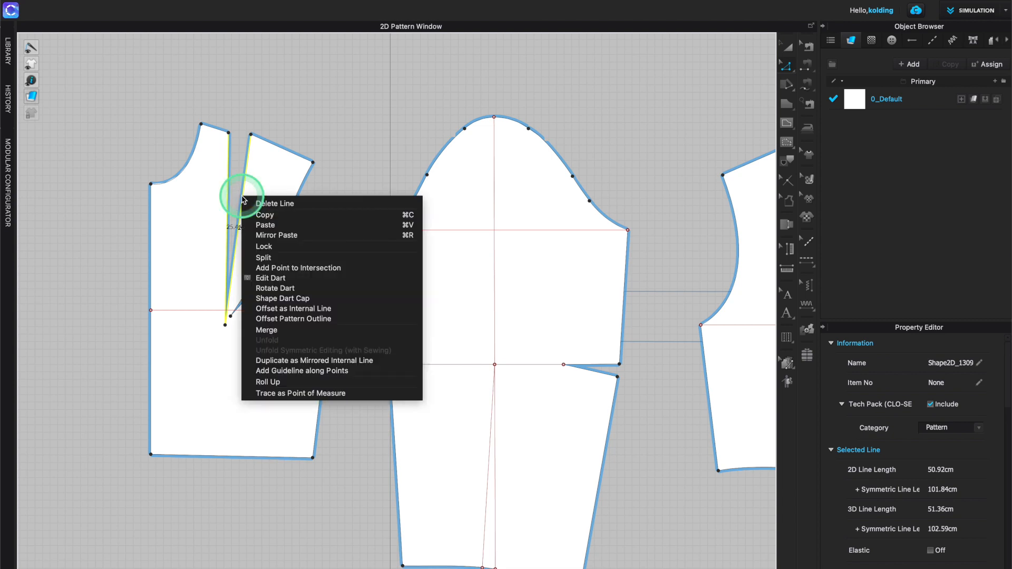
pyautogui.click(270, 288)
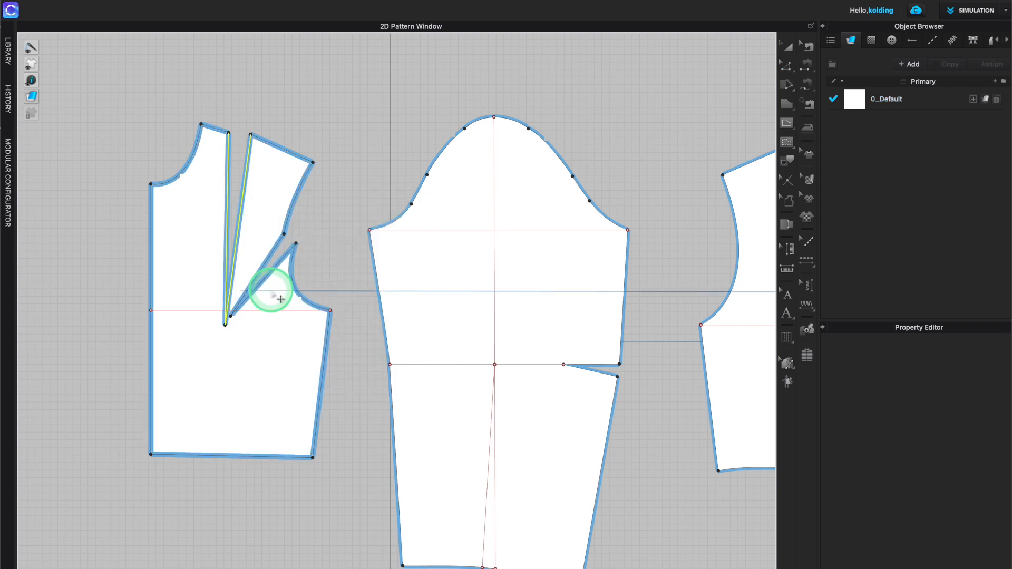
pyautogui.click(226, 456)
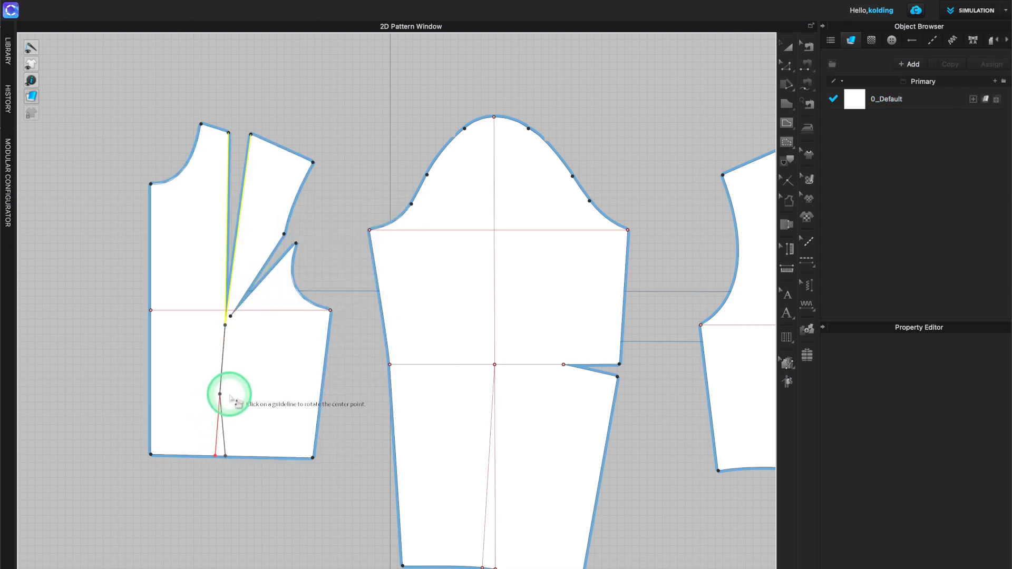
pyautogui.click(225, 326)
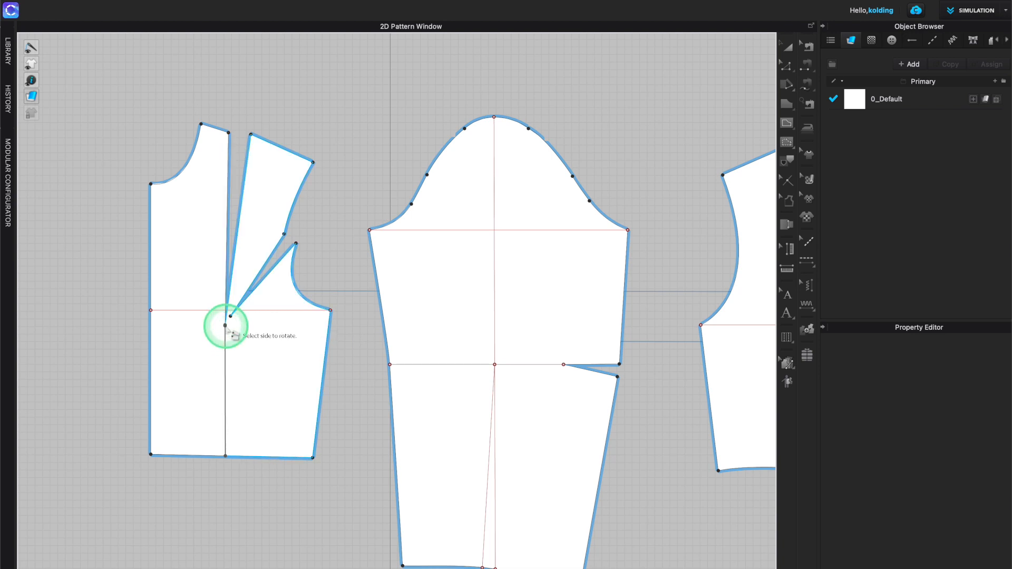
pyautogui.click(262, 187)
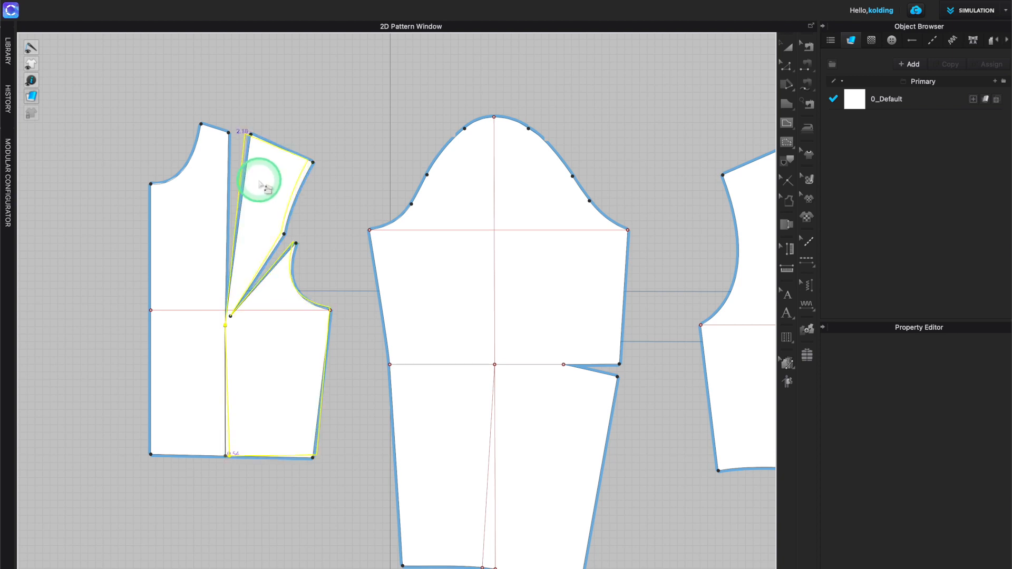
pyautogui.click(246, 180)
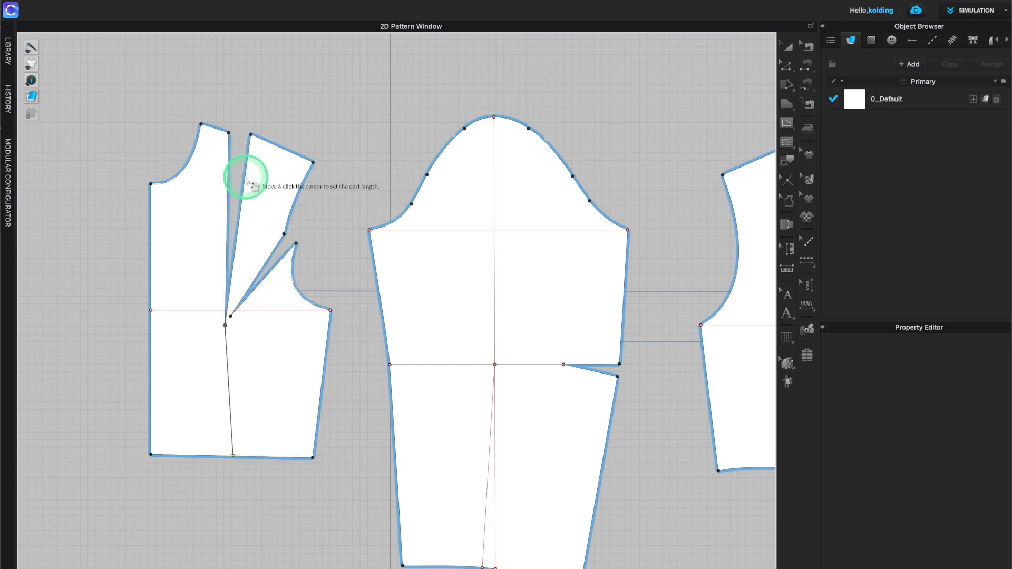
pyautogui.click(226, 330)
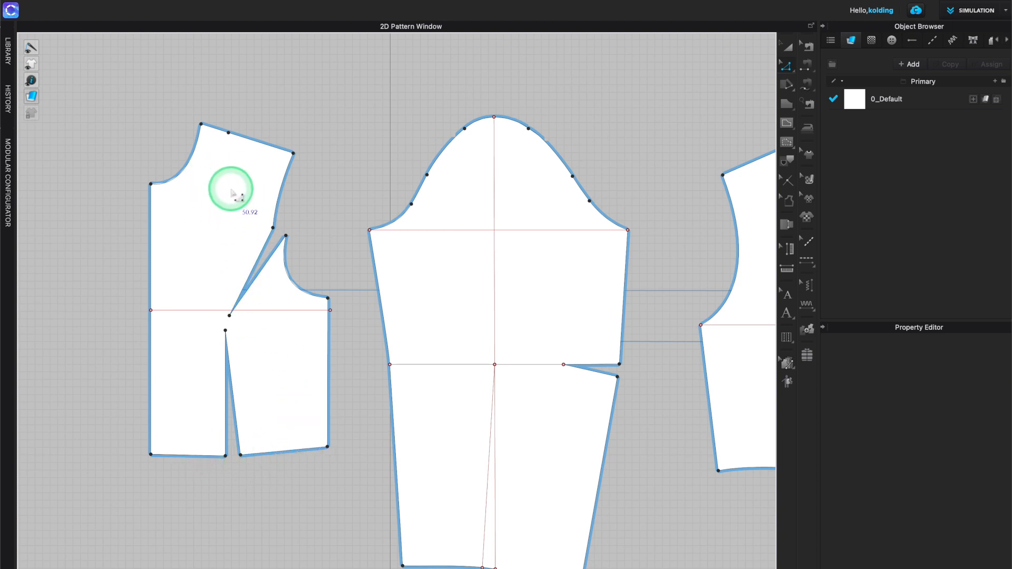
# - Delete the leftover point on the shoulder line and the new waist dart at the hem
pyautogui.click(245, 148)
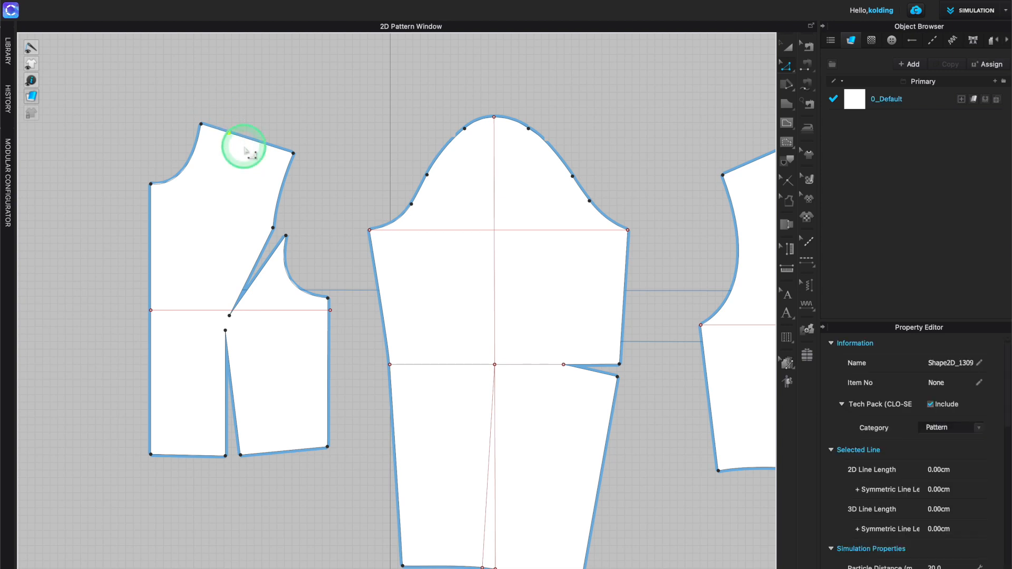
pyautogui.press('Delete')
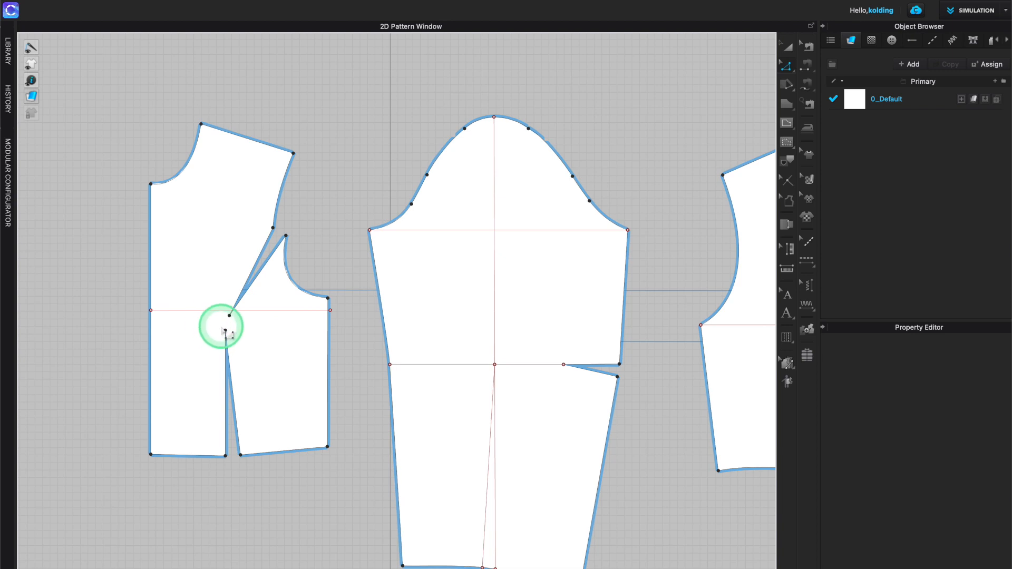
pyautogui.moveTo(206, 326); pyautogui.dragTo(253, 484)
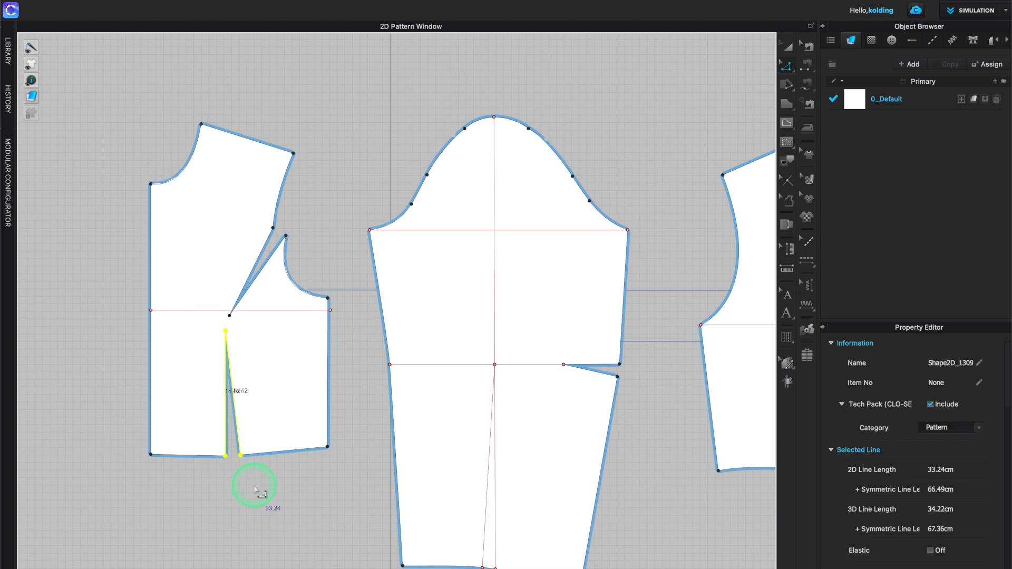
pyautogui.press('Delete')
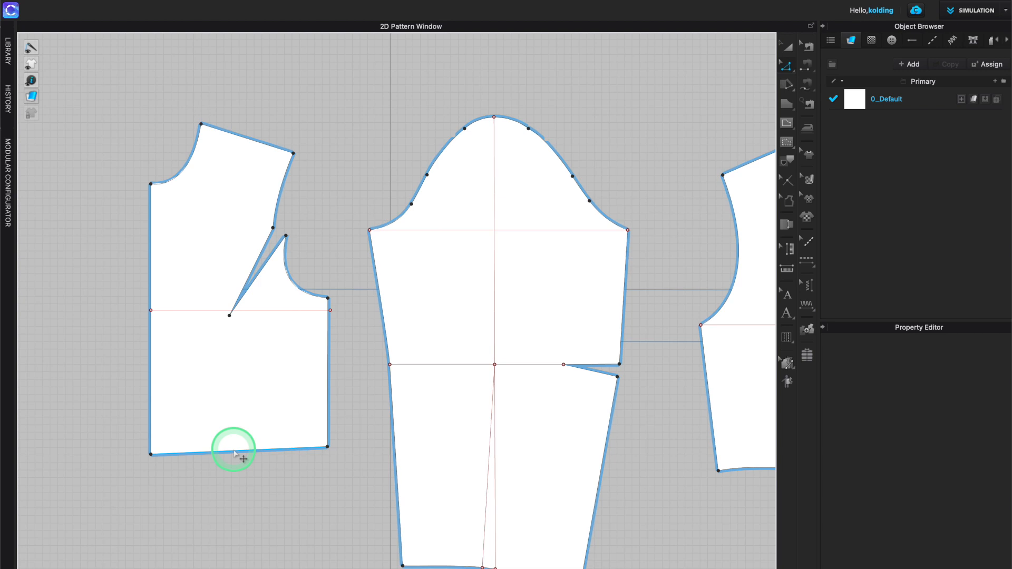
# - Change the shoulder line's length to 14.79 cm with the direction set to End
pyautogui.rightClick(266, 147)
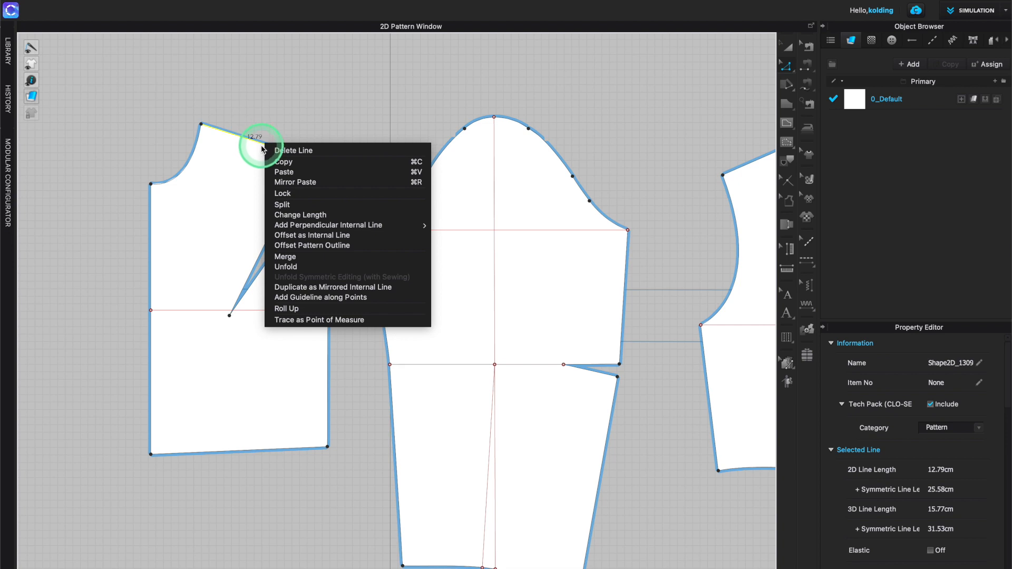
pyautogui.click(283, 216)
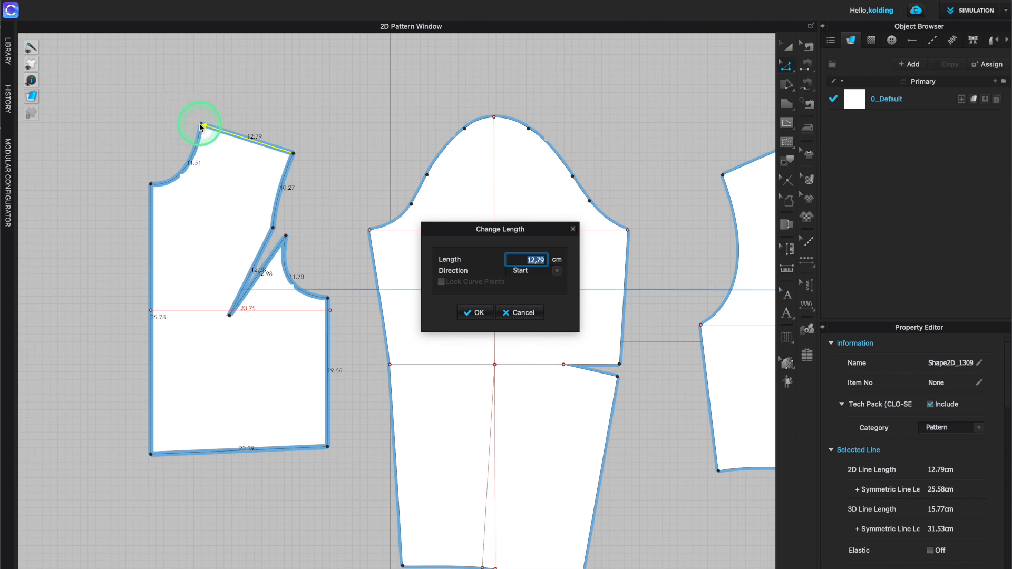
pyautogui.click(558, 272)
pyautogui.click(521, 294)
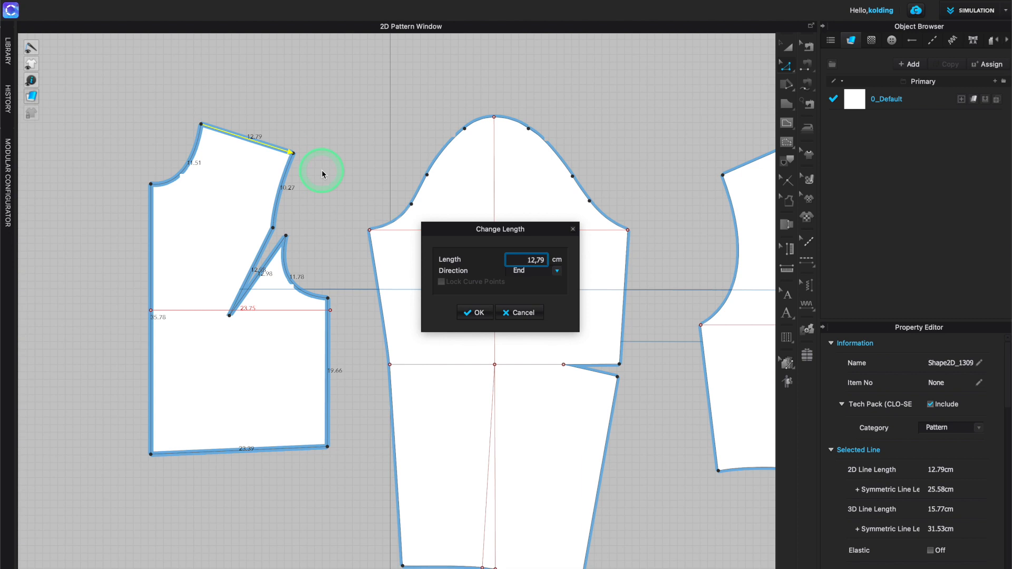
pyautogui.click(535, 258)
pyautogui.press('BackSpace')
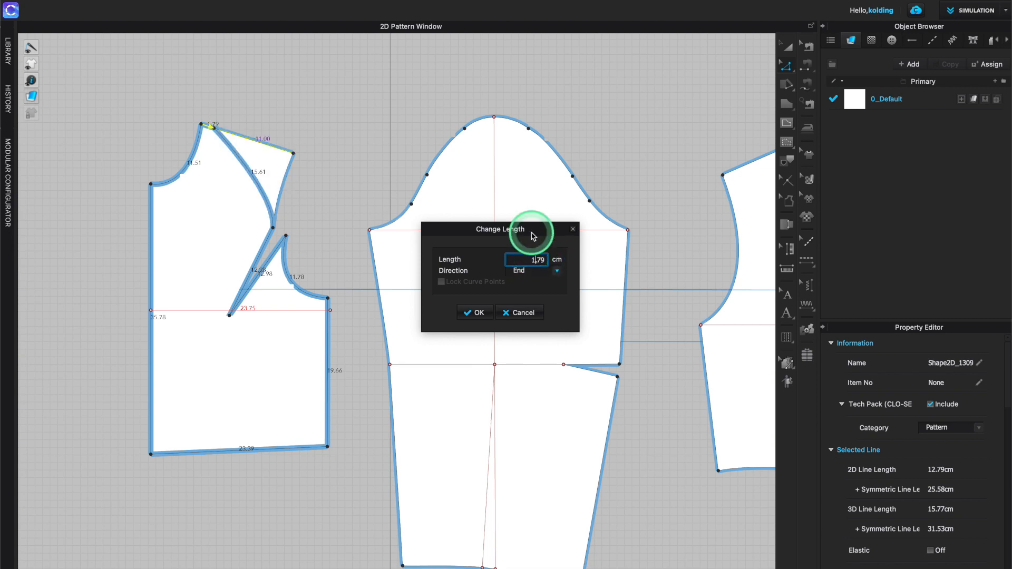
pyautogui.write('4')
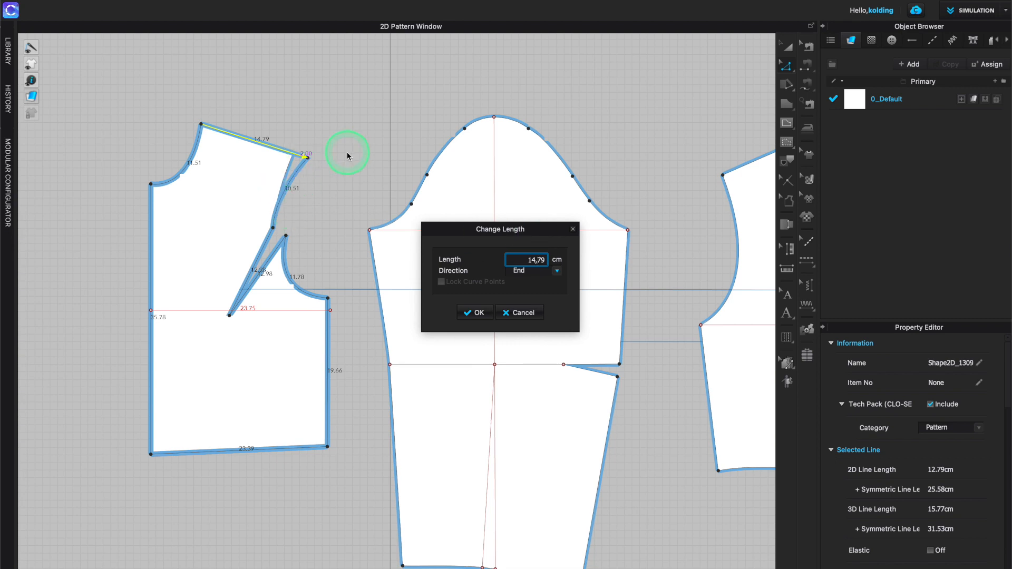
pyautogui.press('Return')
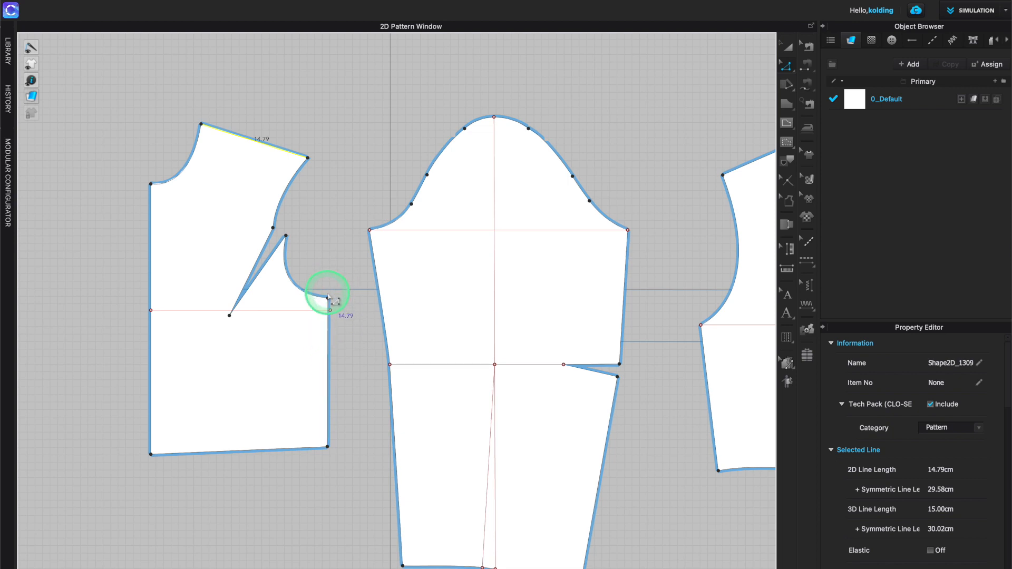
pyautogui.moveTo(327, 299); pyautogui.dragTo(332, 349)
pyautogui.rightClick(332, 349)
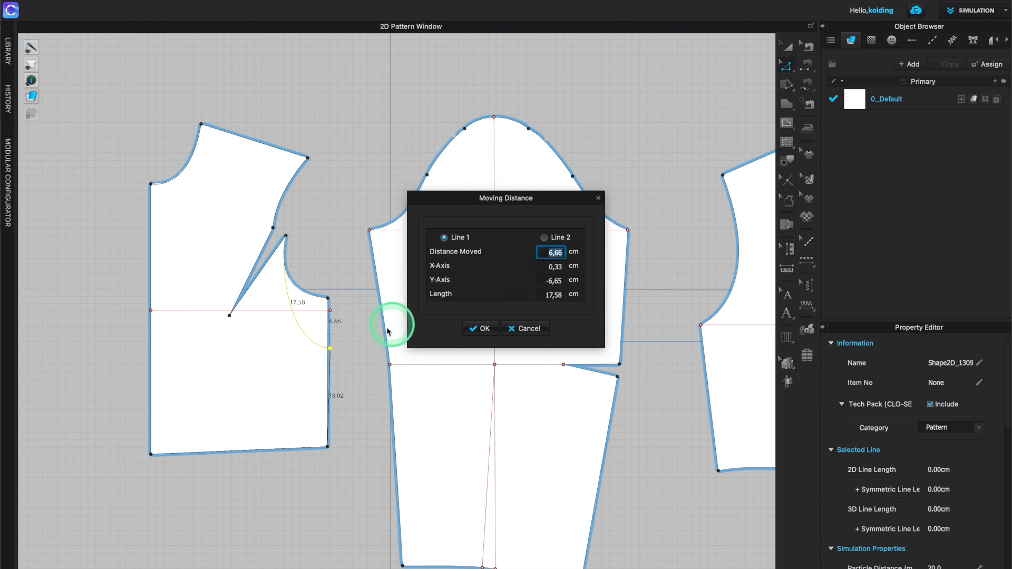
pyautogui.click(526, 330)
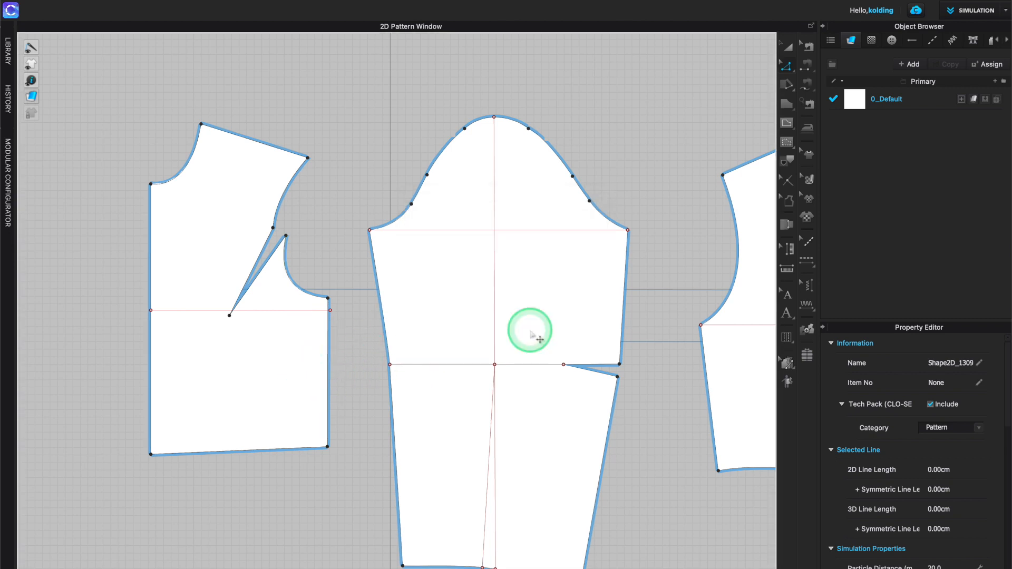
# - Split the front bodice's side seam so its upper segment is 7 cm long
pyautogui.rightClick(328, 347)
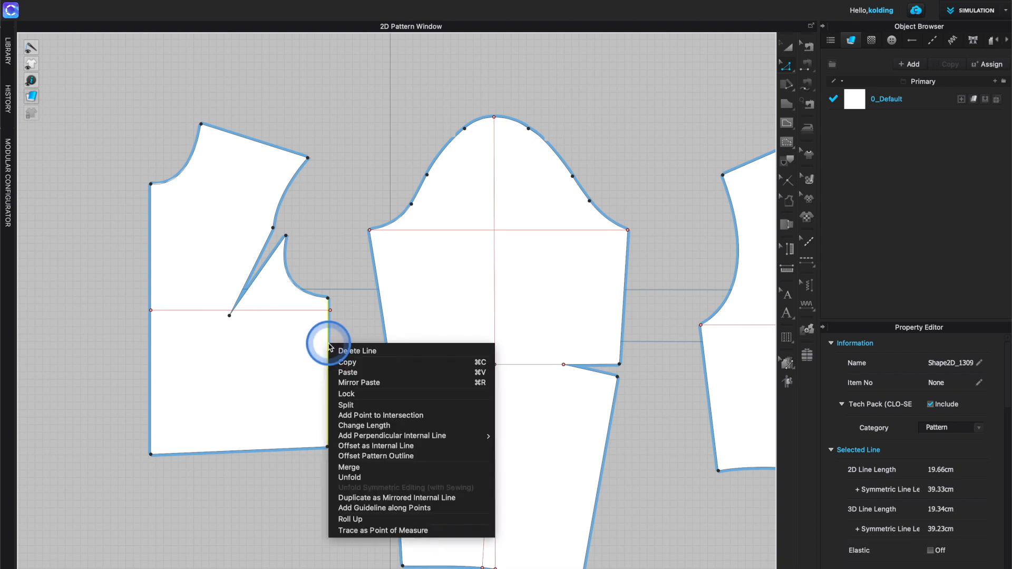
pyautogui.click(348, 405)
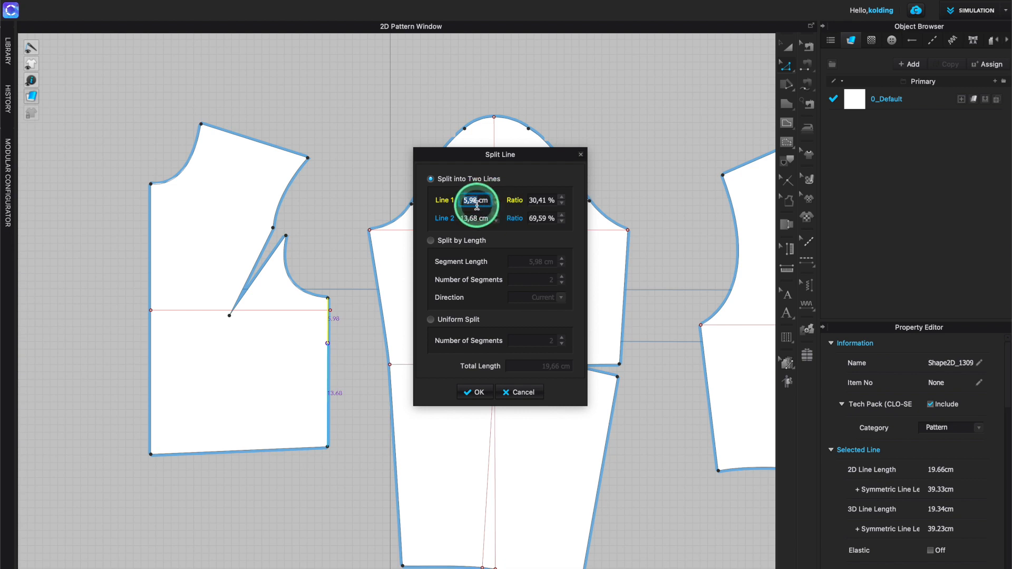
pyautogui.write('7')
pyautogui.press('Return')
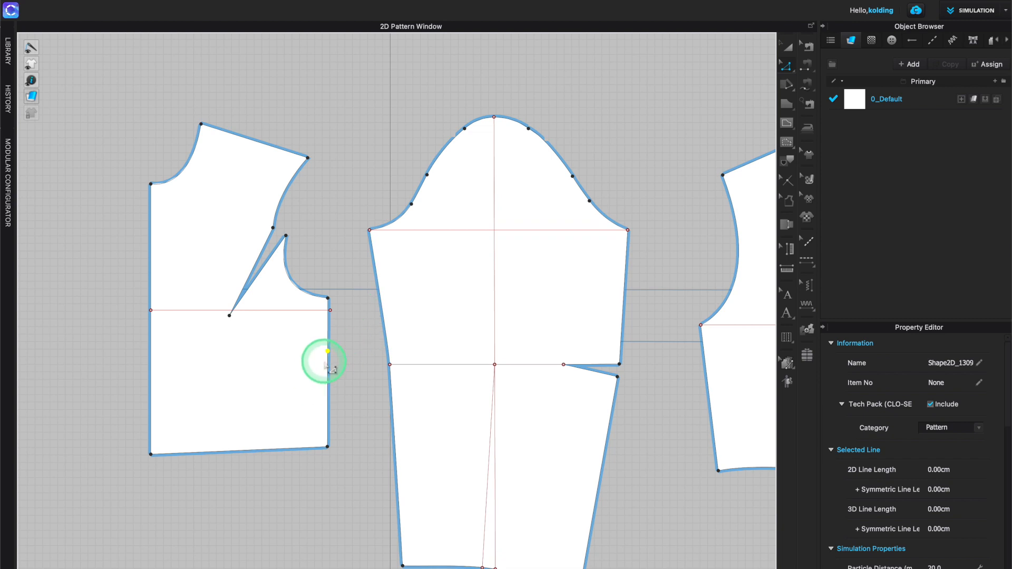
# - Delete the corner point where the armhole meets the side seam, joining the armhole to the new split point
pyautogui.click(328, 371)
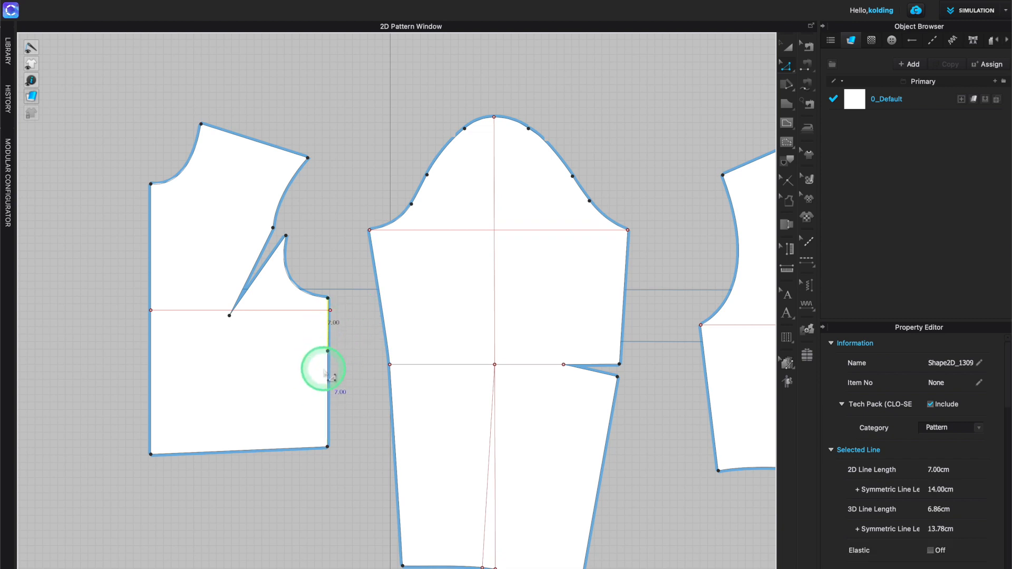
pyautogui.click(328, 390)
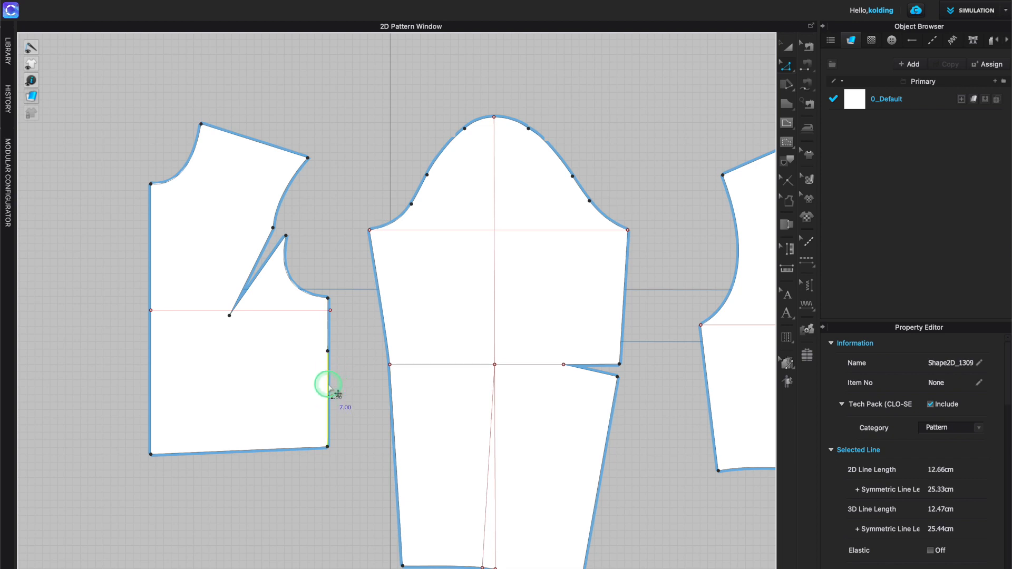
pyautogui.click(328, 298)
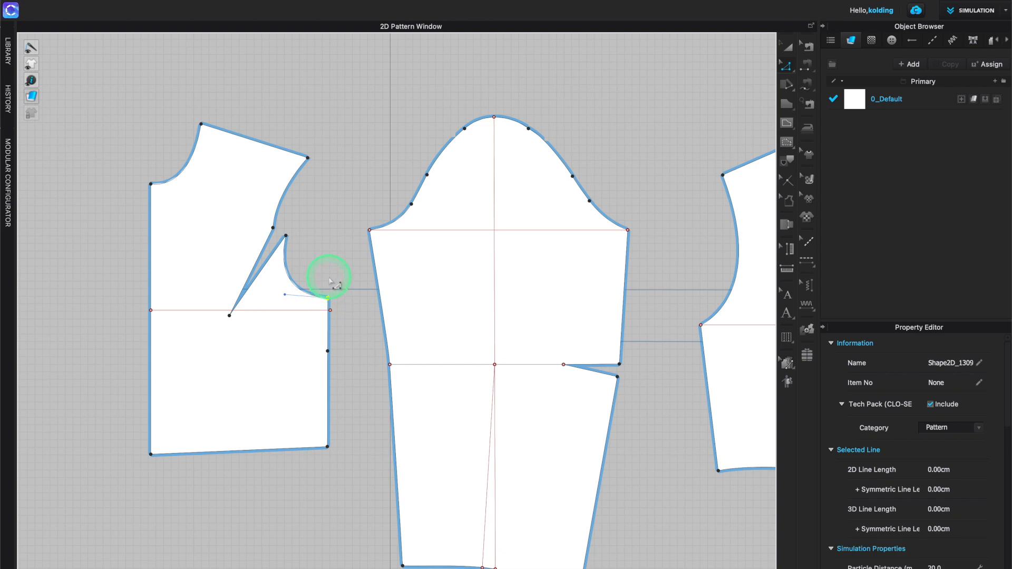
pyautogui.press('Delete')
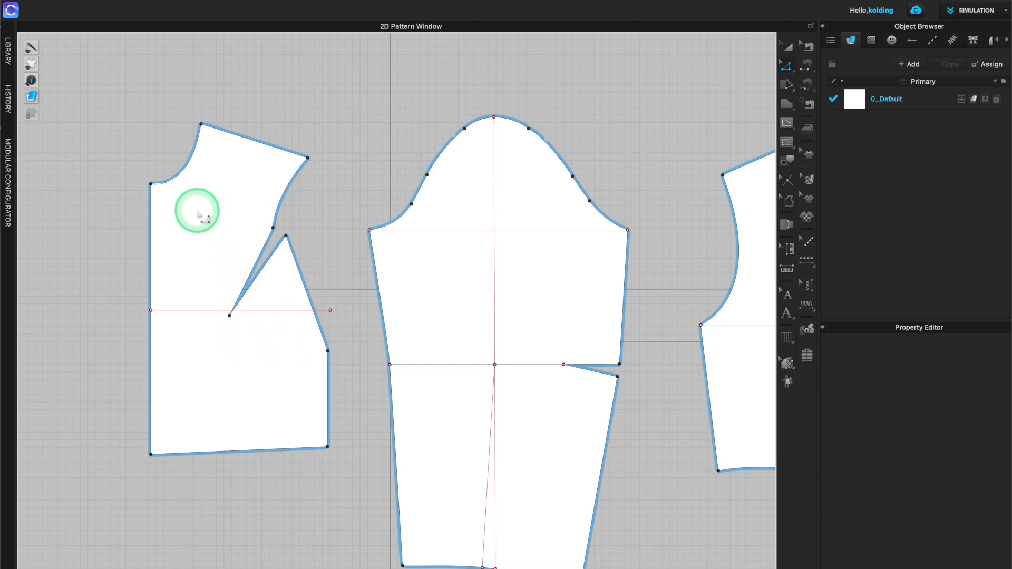
# - Select and delete the rotated shoulder dart lines on the front bodice's armhole
pyautogui.moveTo(196, 204); pyautogui.dragTo(298, 344)
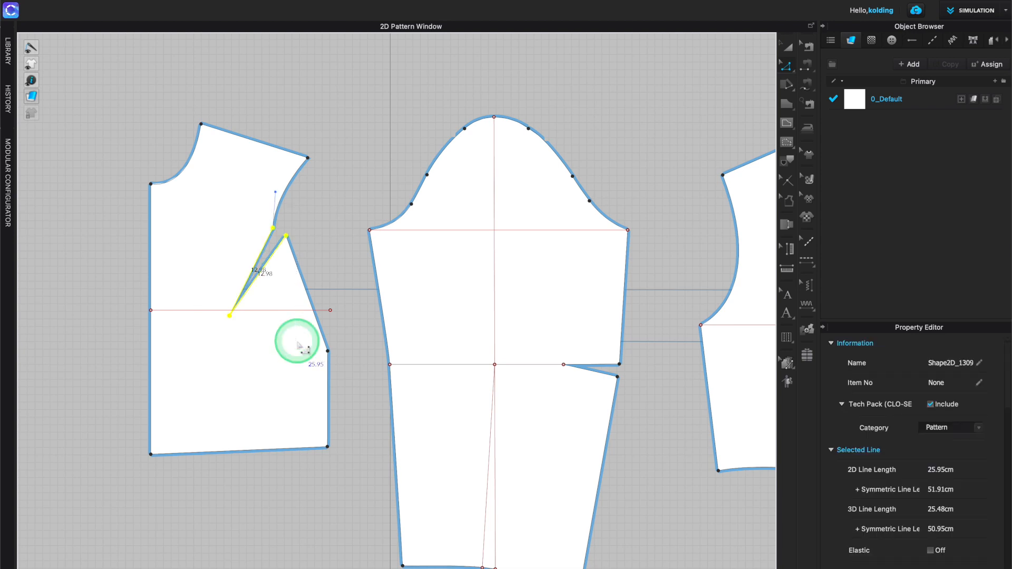
pyautogui.press('Delete')
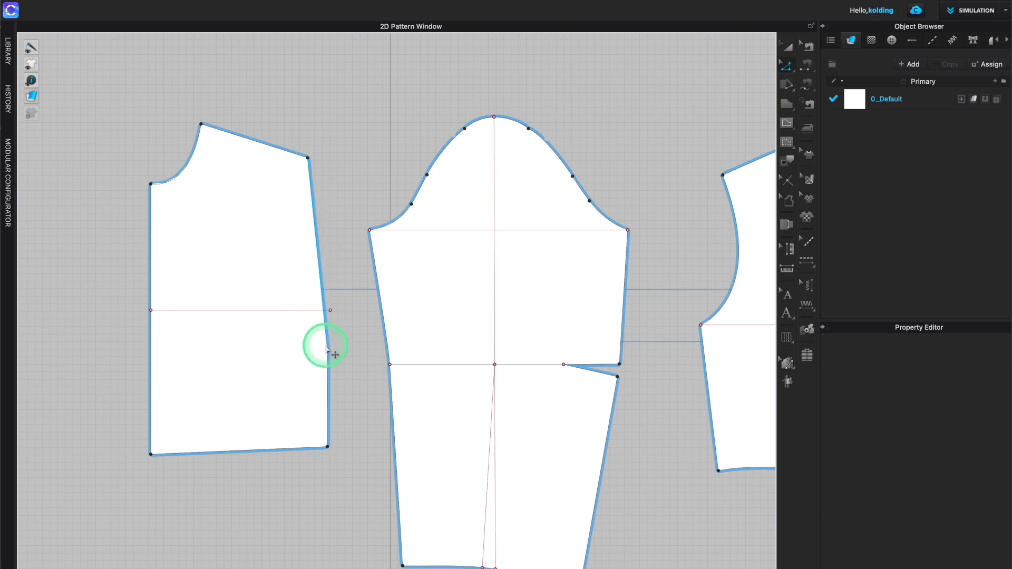
# - Curve the straightened armhole line inward with Edit Curvature to reshape the front armhole
pyautogui.click(328, 350)
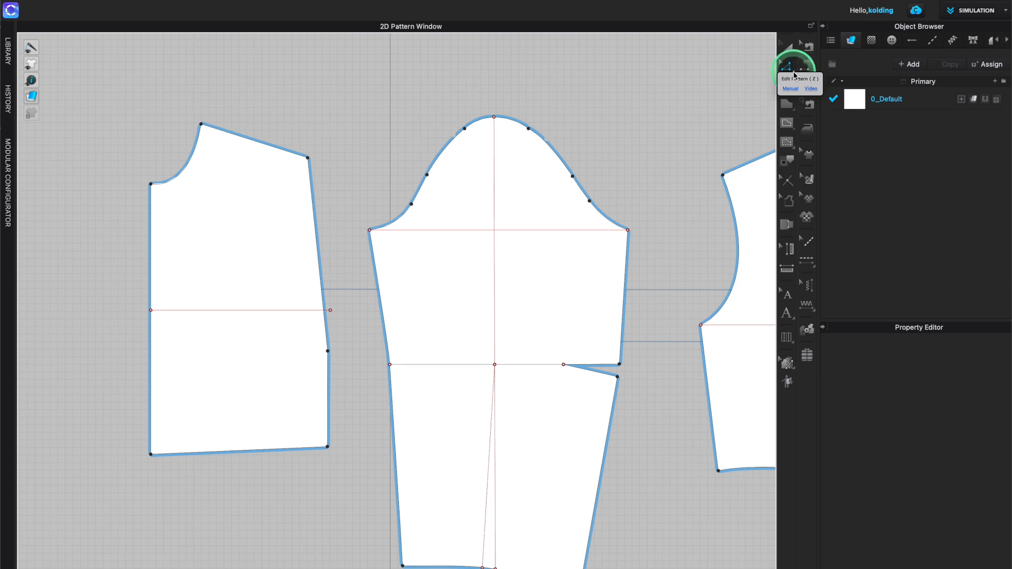
pyautogui.click(793, 70)
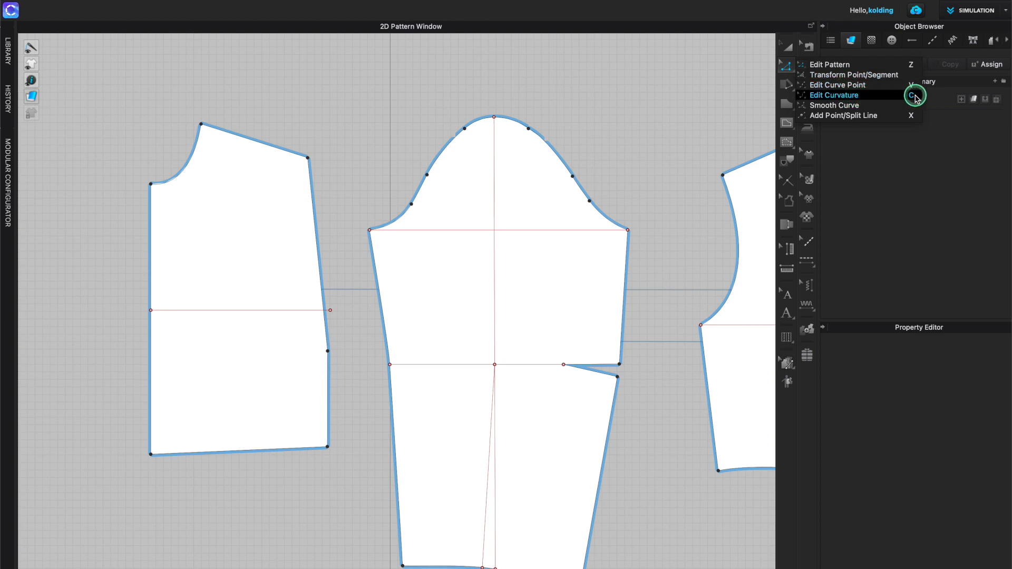
pyautogui.click(837, 99)
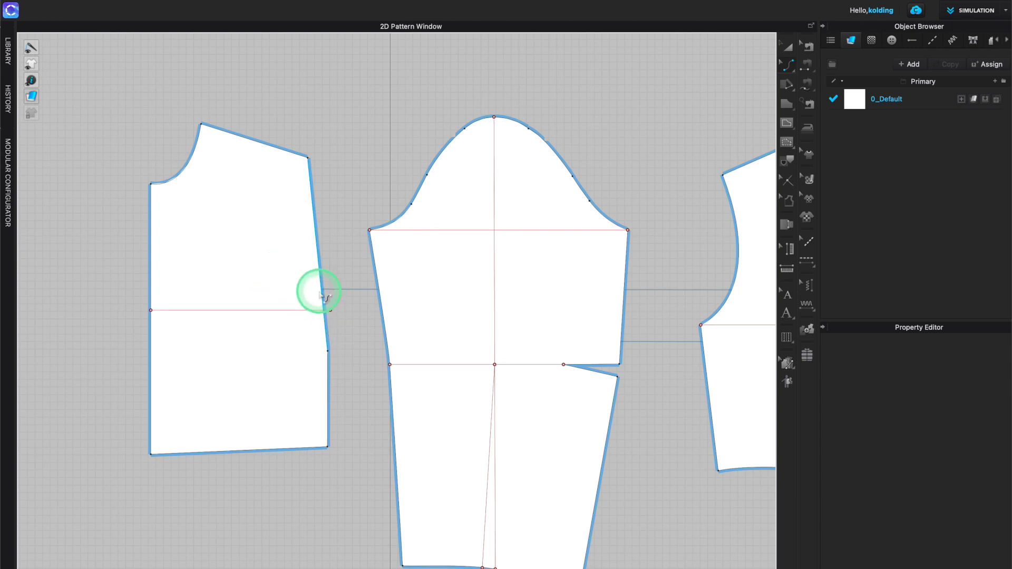
pyautogui.click(327, 351)
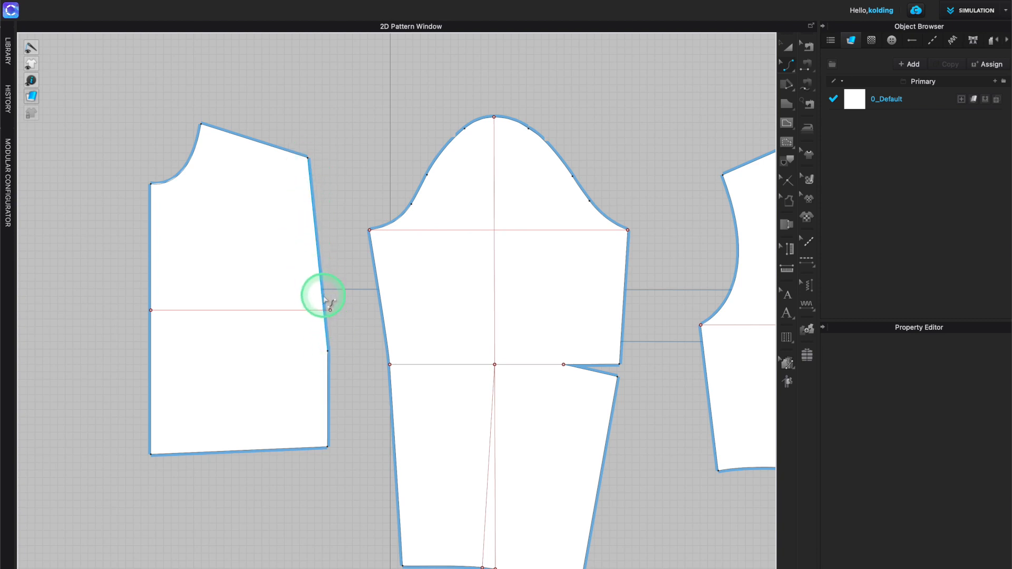
pyautogui.moveTo(325, 299); pyautogui.dragTo(287, 322)
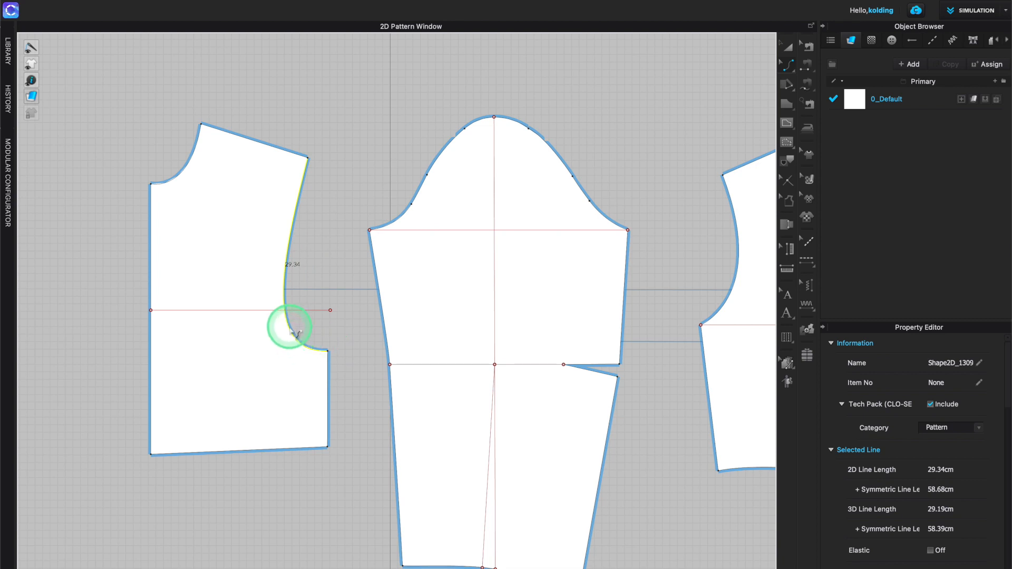
pyautogui.hotkey('ctrl', 'z')
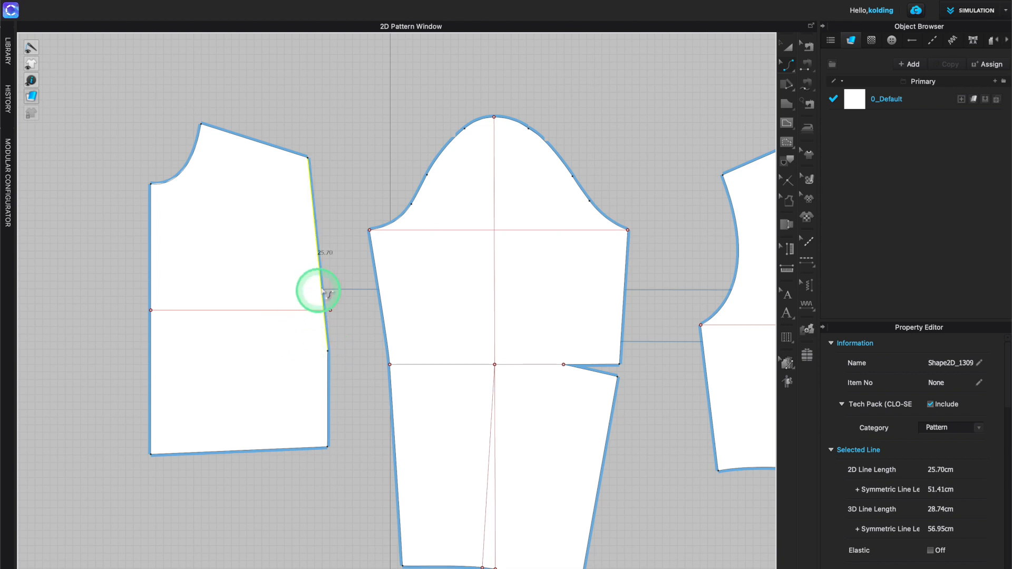
pyautogui.moveTo(324, 294); pyautogui.dragTo(297, 309)
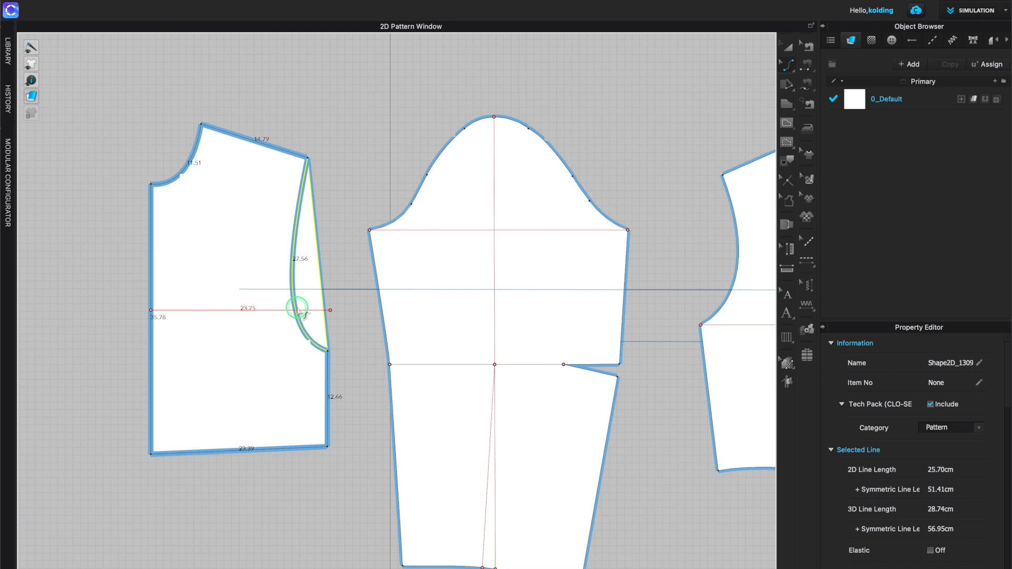
pyautogui.moveTo(298, 310); pyautogui.dragTo(296, 309)
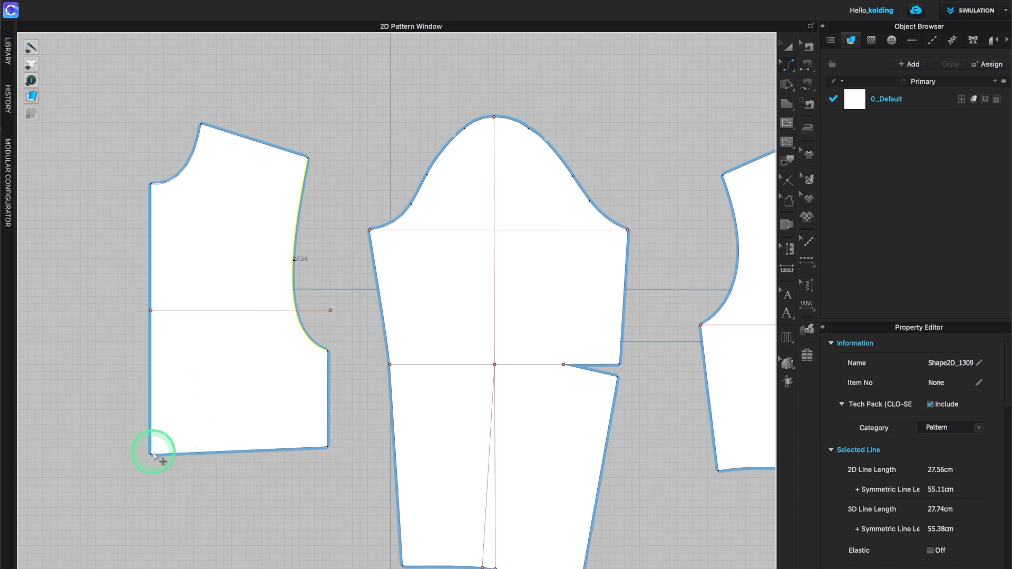
# - Select and delete the waist dart on the second bodice piece
pyautogui.press('v')
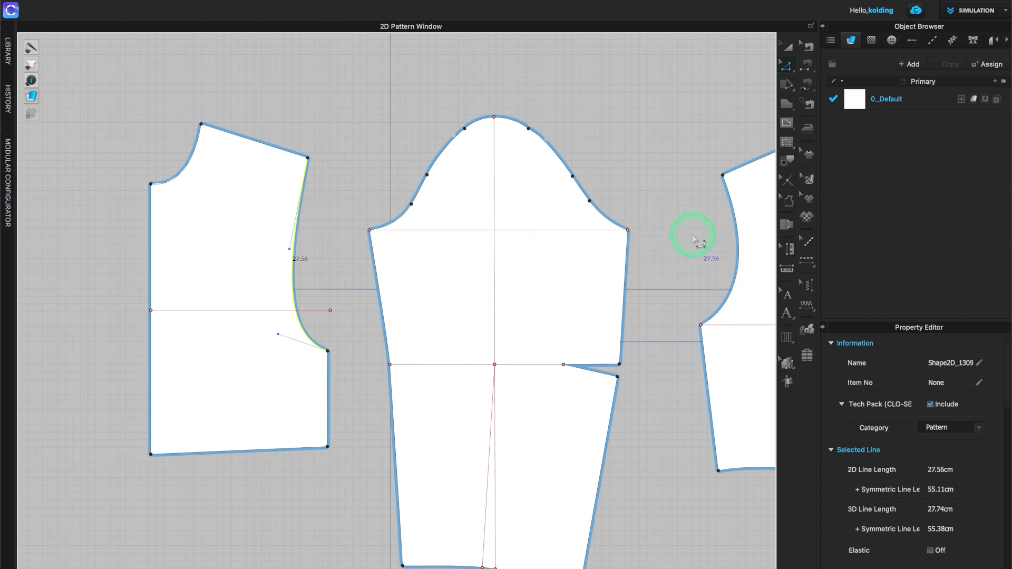
pyautogui.hscroll(8, 693, 240)
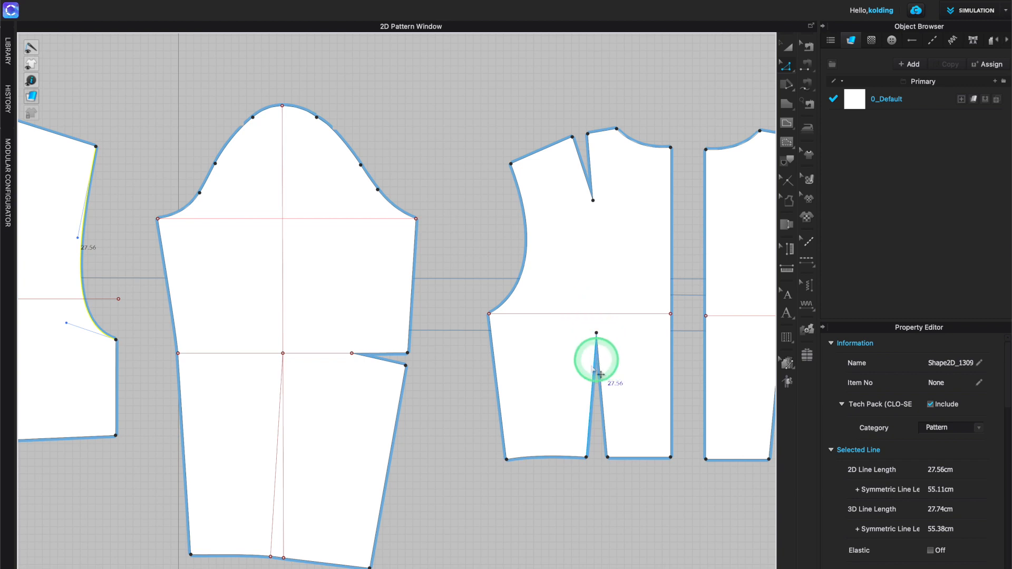
pyautogui.moveTo(578, 323); pyautogui.dragTo(624, 494)
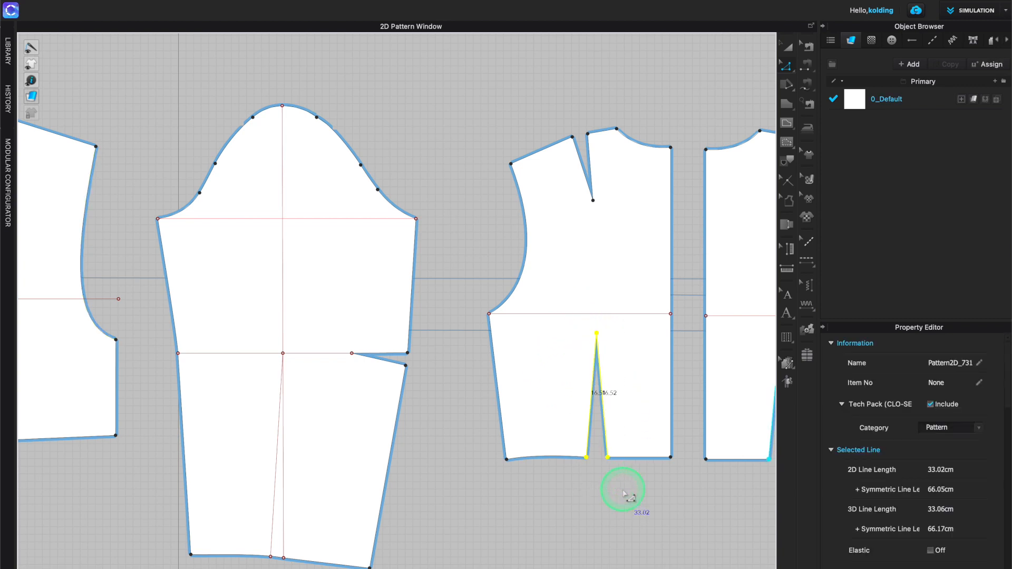
pyautogui.press('Delete')
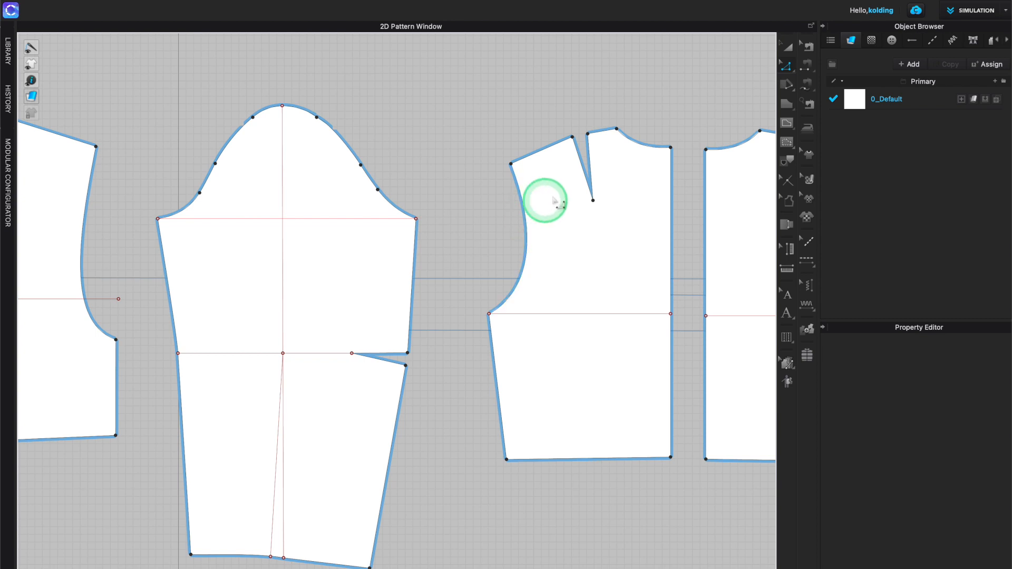
# - Start Rotate Dart on the second bodice's shoulder dart, placing the new dart on the armhole
pyautogui.click(787, 66)
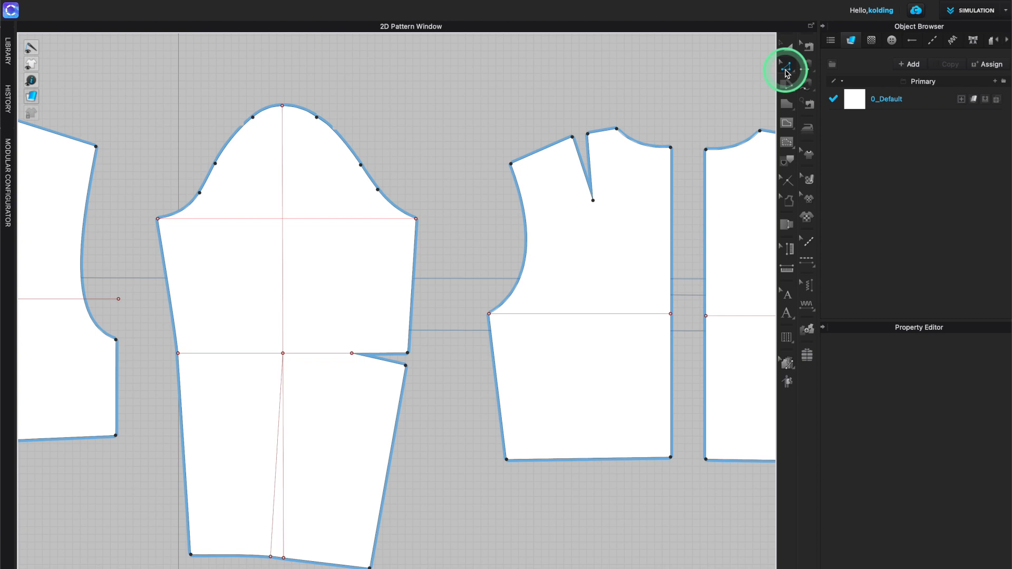
pyautogui.click(590, 169)
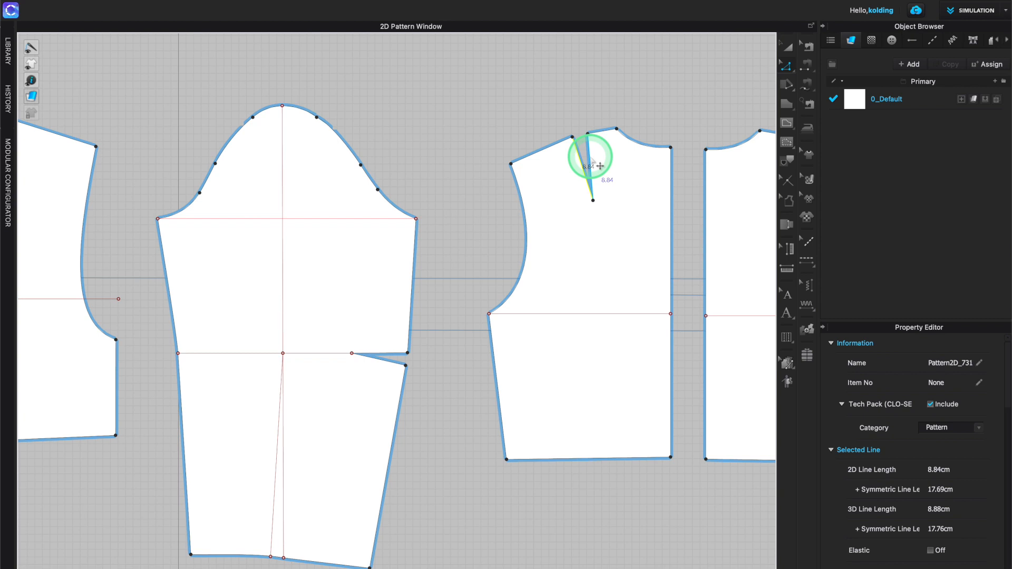
pyautogui.keyDown('shift'); pyautogui.click(589, 160); pyautogui.keyUp('shift')
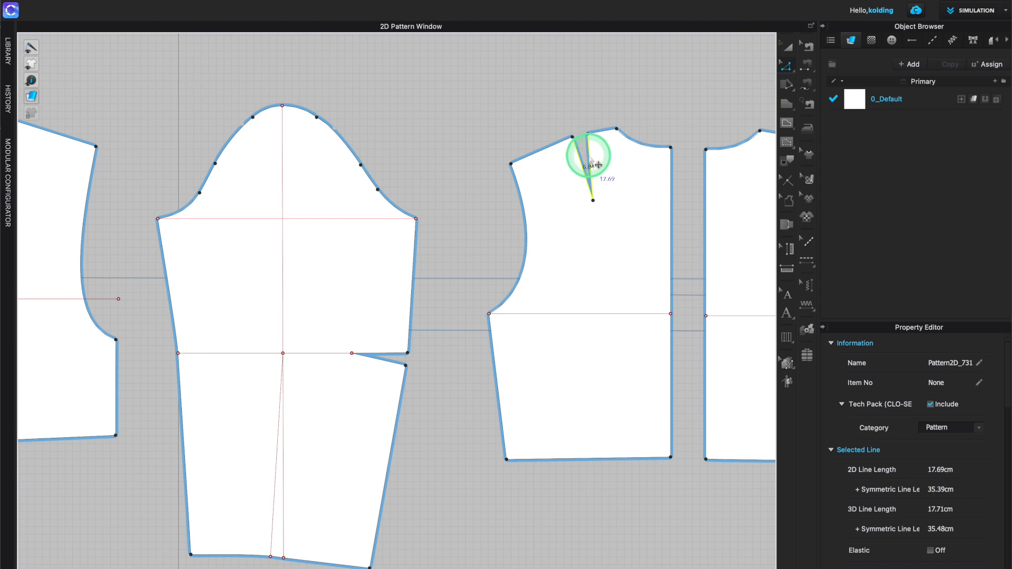
pyautogui.rightClick(589, 157)
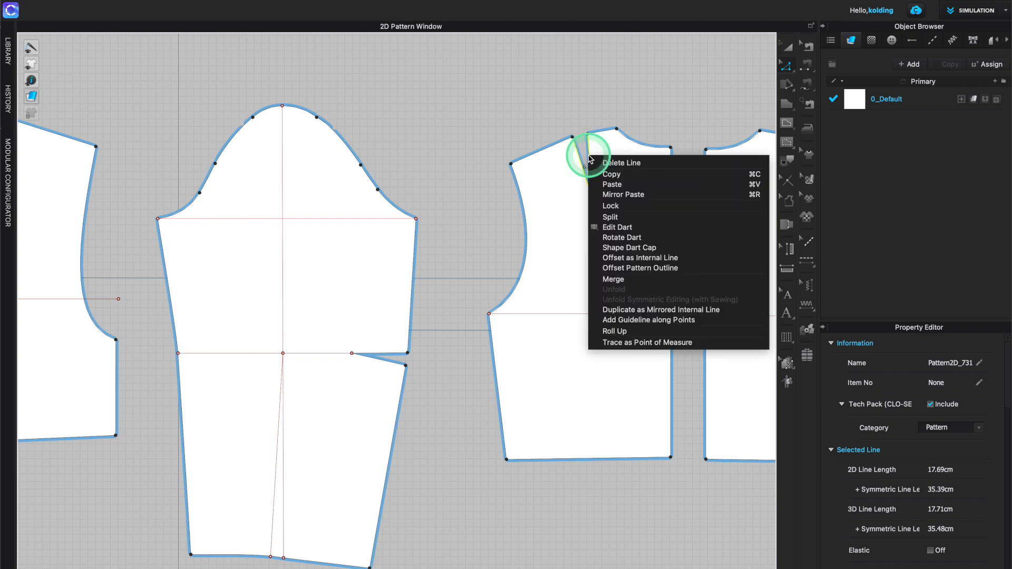
pyautogui.click(627, 238)
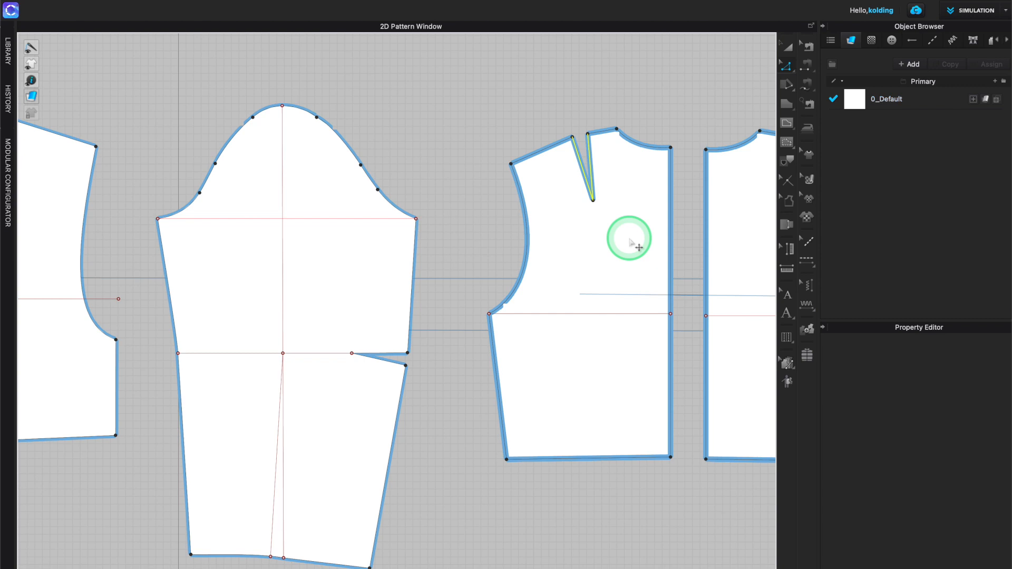
pyautogui.click(525, 215)
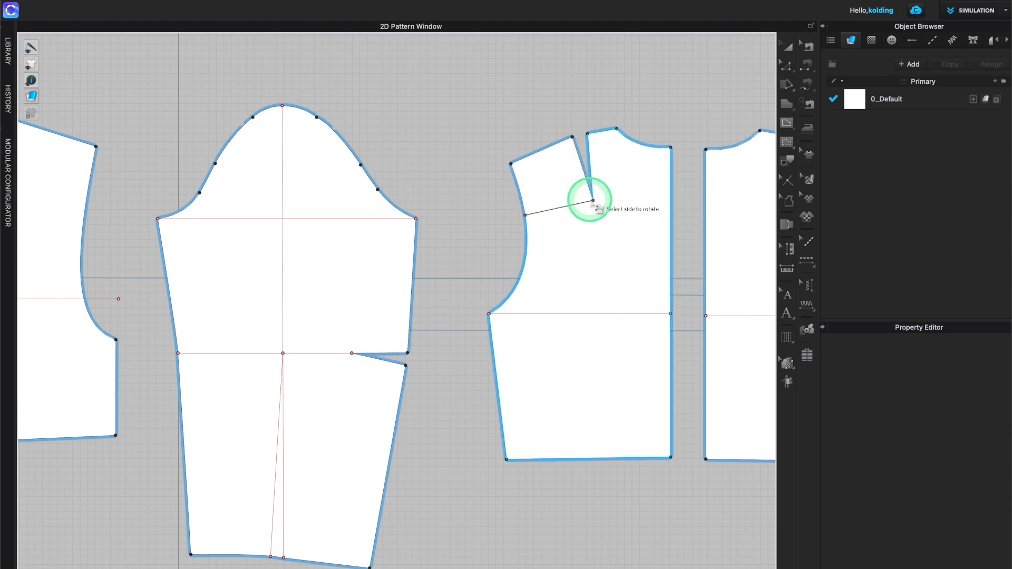
# - Rotate the second bodice's shoulder dart into the armhole with an open dart width of 1,5 cm and set the dart length
pyautogui.click(558, 166)
pyautogui.click(562, 169)
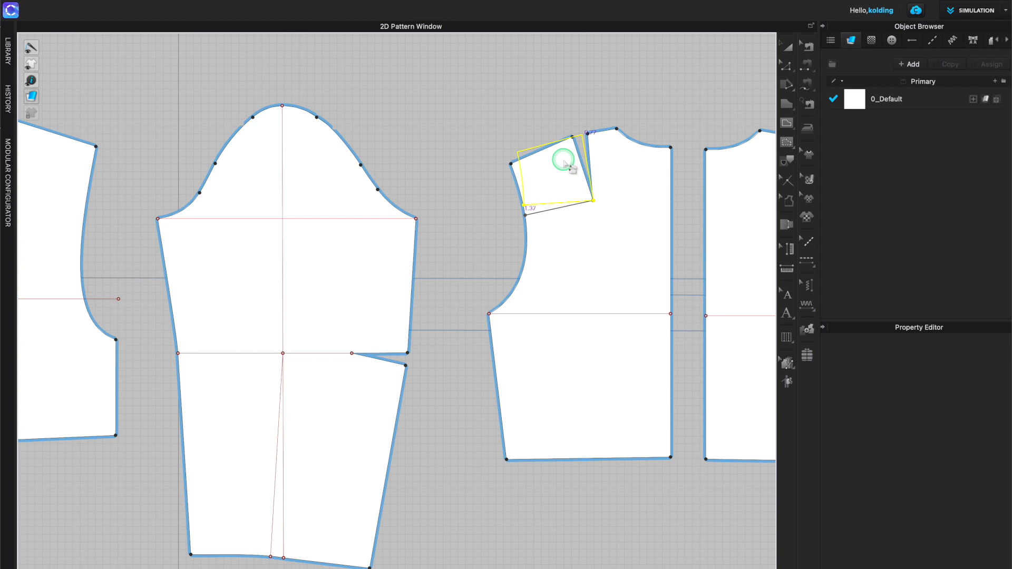
pyautogui.click(565, 162)
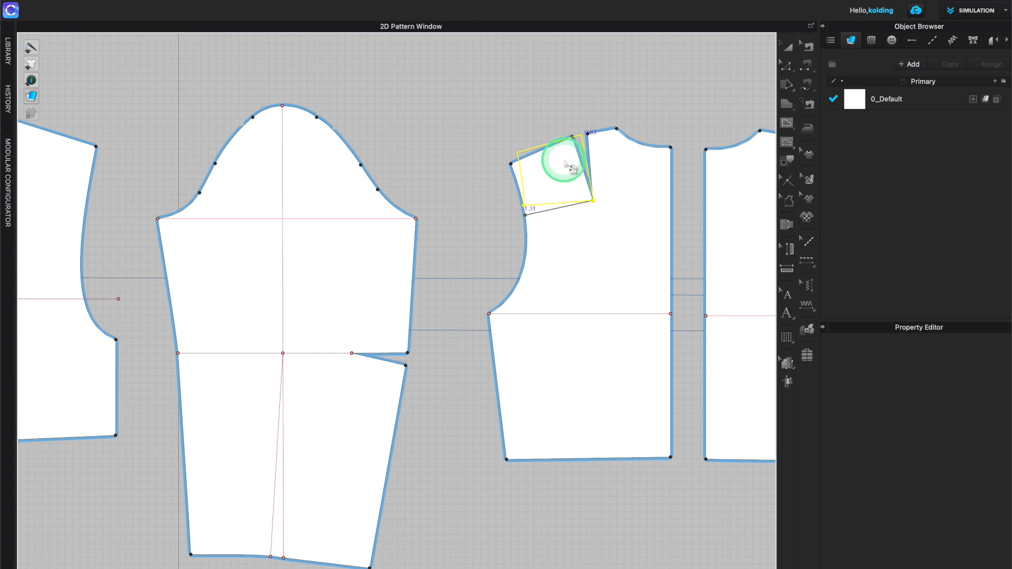
pyautogui.rightClick(565, 162)
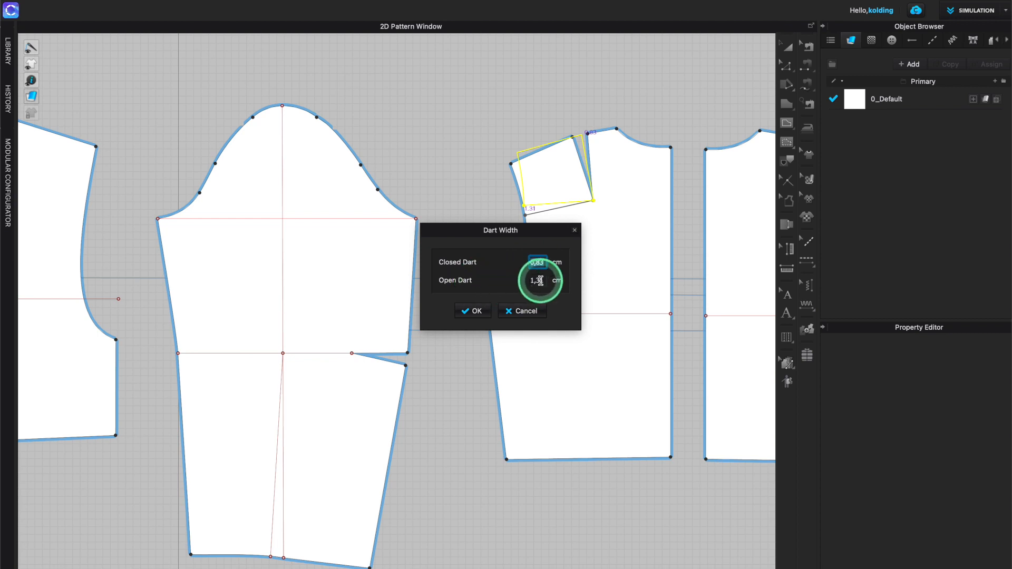
pyautogui.click(536, 259)
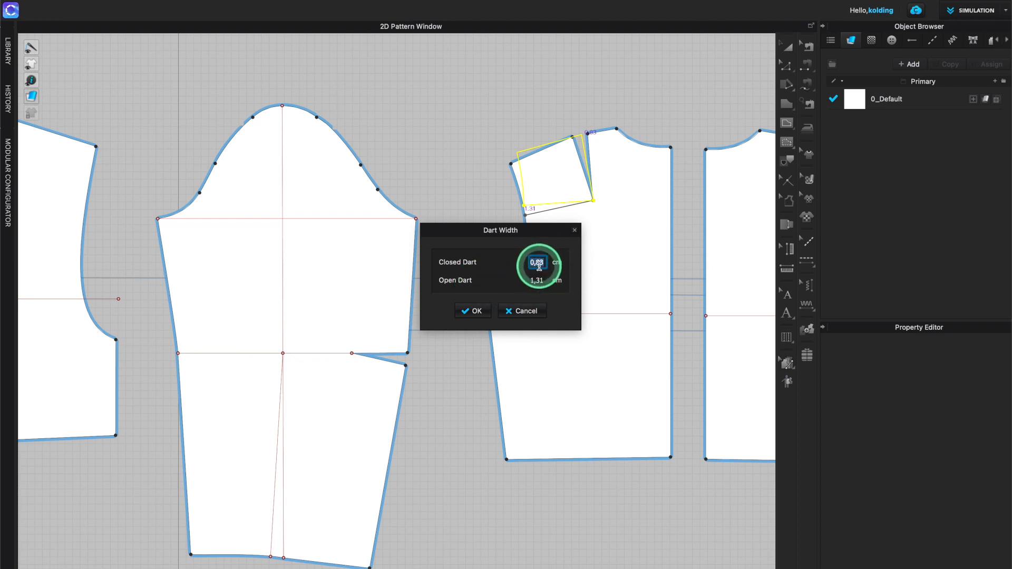
pyautogui.click(541, 282)
pyautogui.write('1,5')
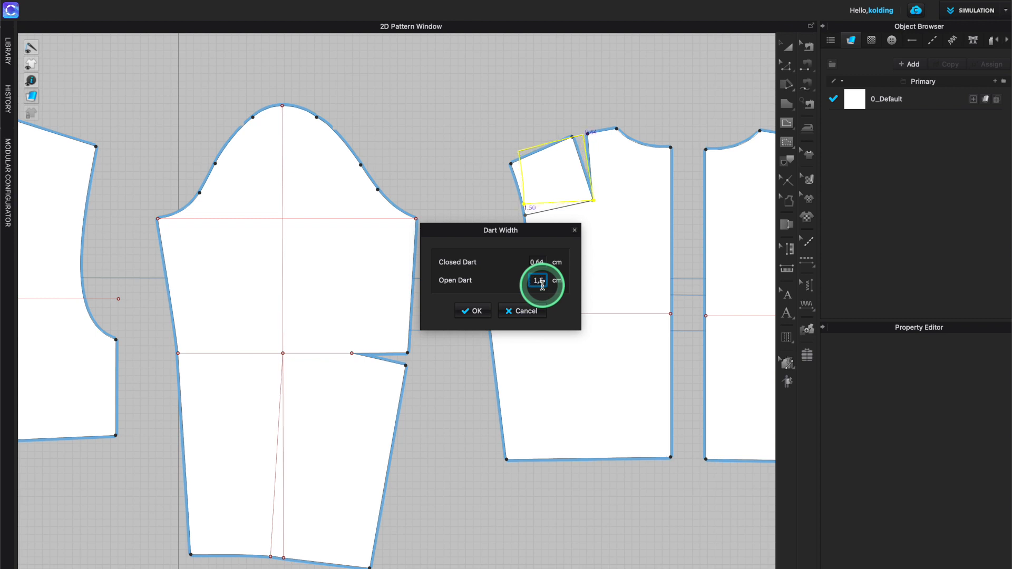
pyautogui.press('Return')
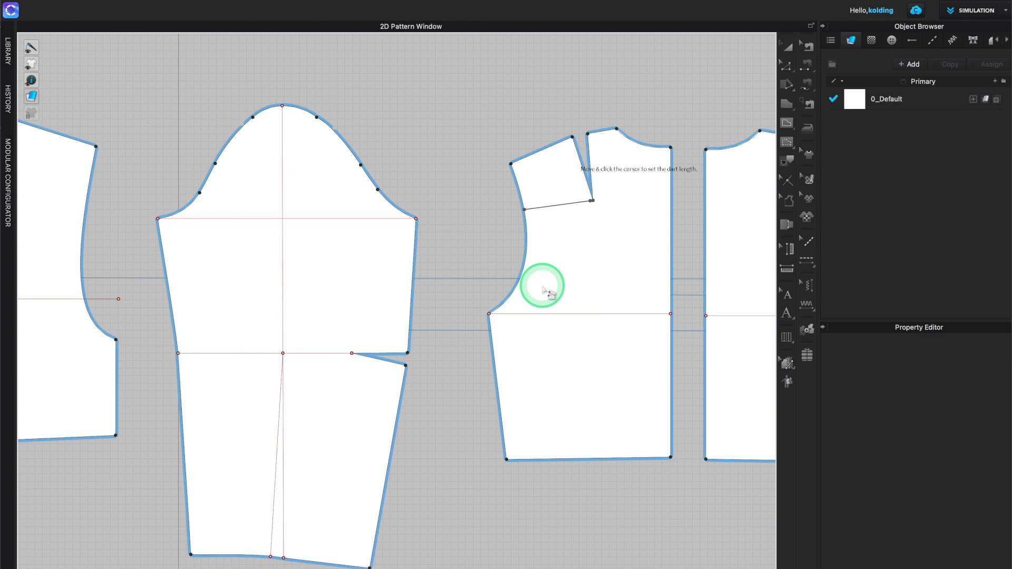
pyautogui.click(588, 202)
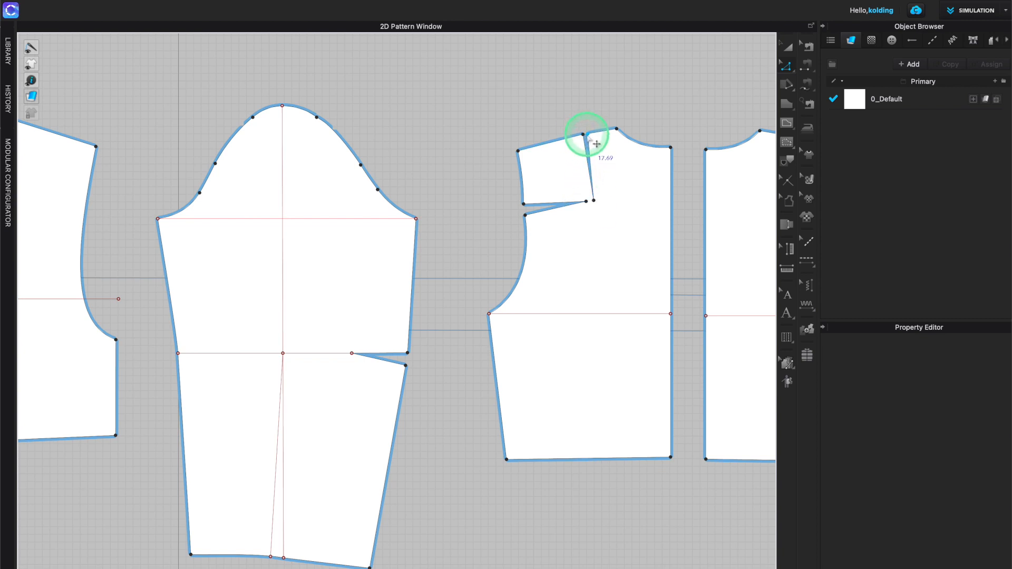
# - Rotate the remaining shoulder dart of the second bodice into a new dart at the hem with Rotate Dart
pyautogui.scroll(4, 596, 143)
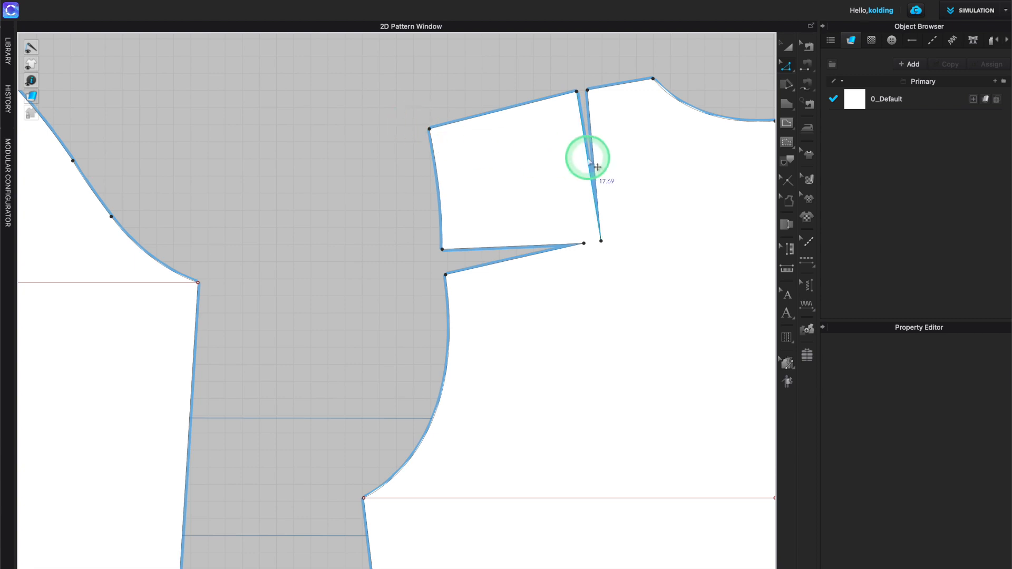
pyautogui.click(590, 125)
pyautogui.keyDown('shift'); pyautogui.click(589, 125); pyautogui.keyUp('shift')
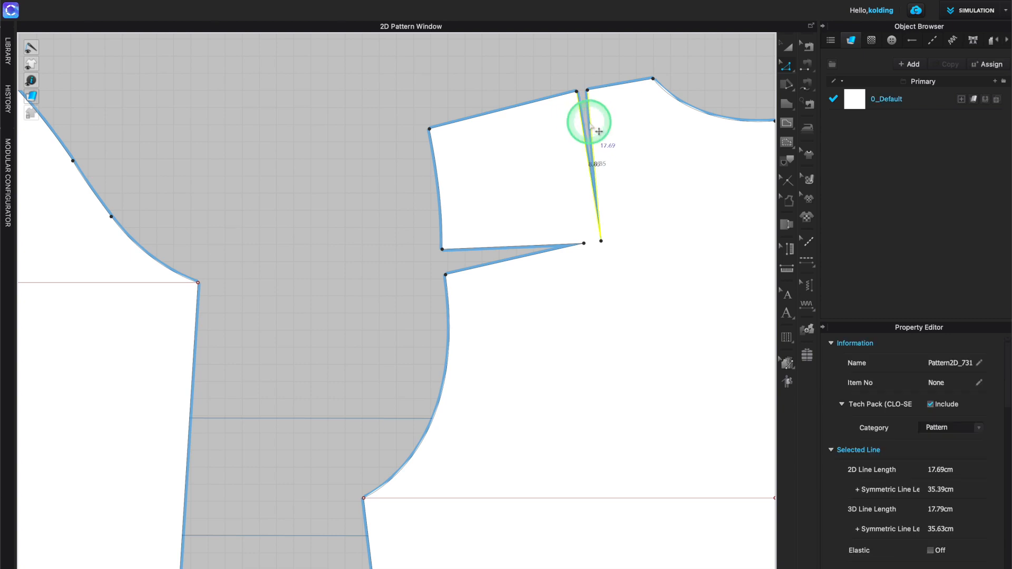
pyautogui.rightClick(590, 126)
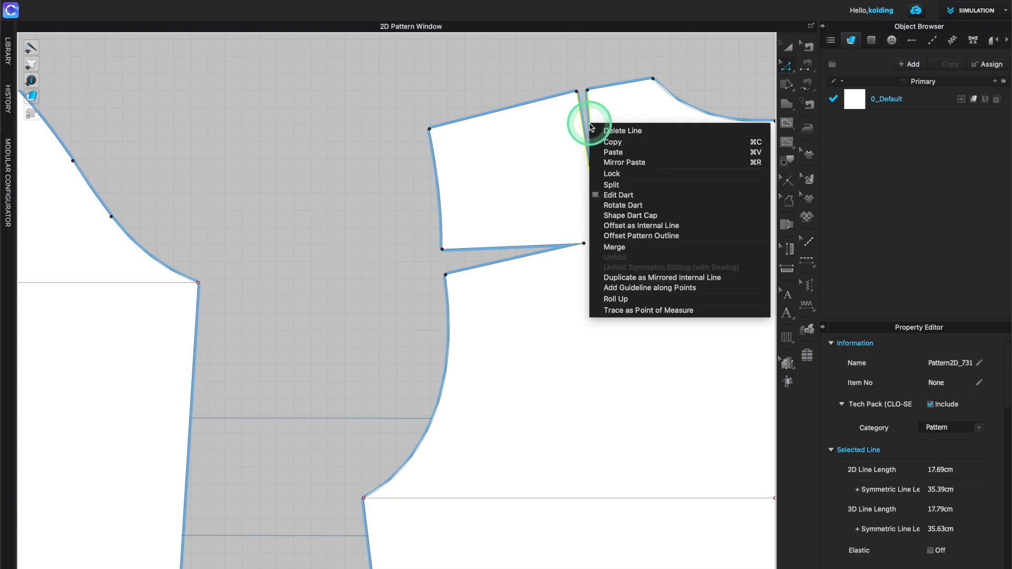
pyautogui.click(635, 211)
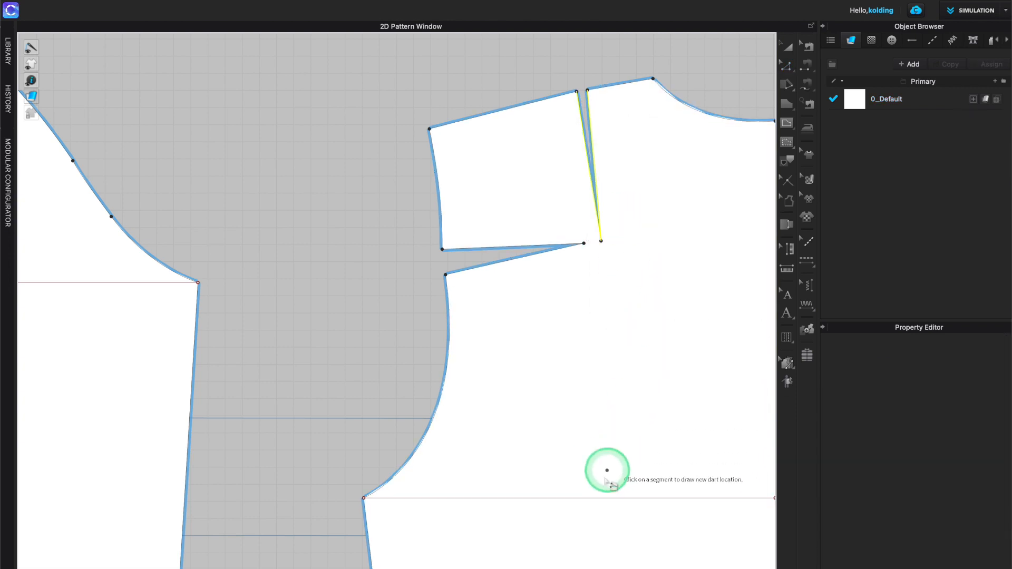
pyautogui.scroll(-5, 607, 468)
pyautogui.moveTo(596, 479); pyautogui.dragTo(576, 244, button='middle')
pyautogui.scroll(2, 574, 241)
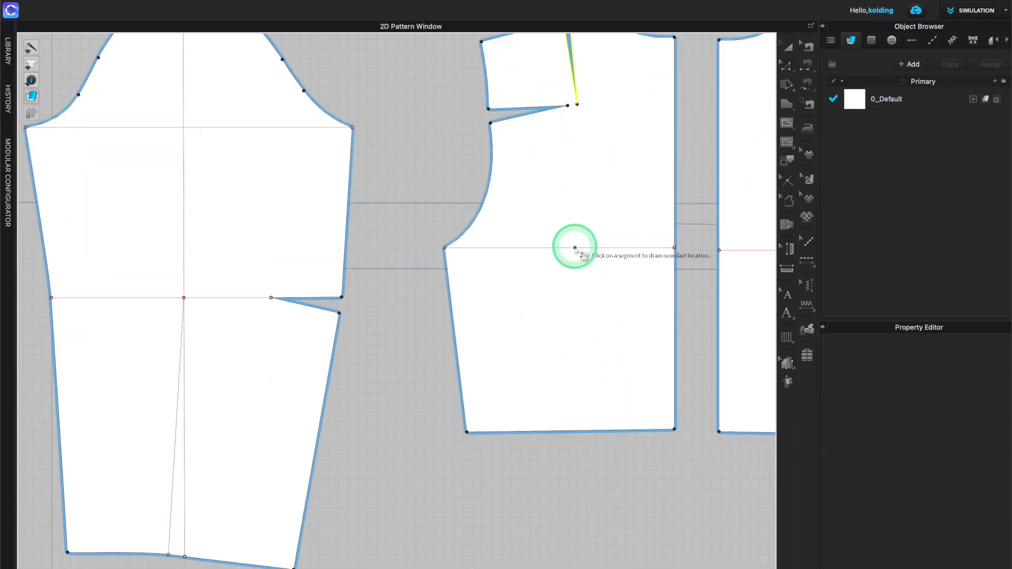
pyautogui.scroll(-1, 599, 373)
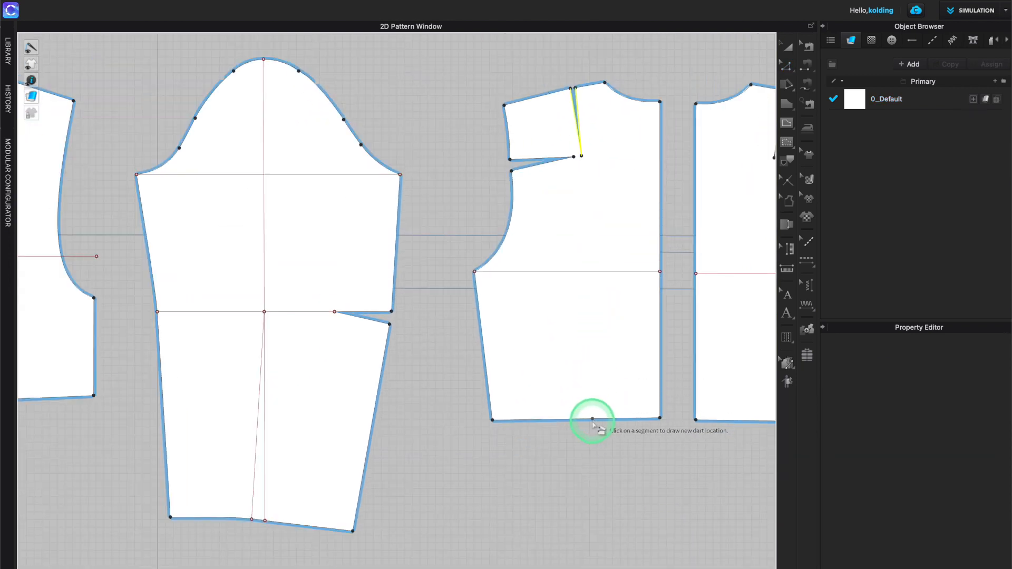
pyautogui.click(586, 420)
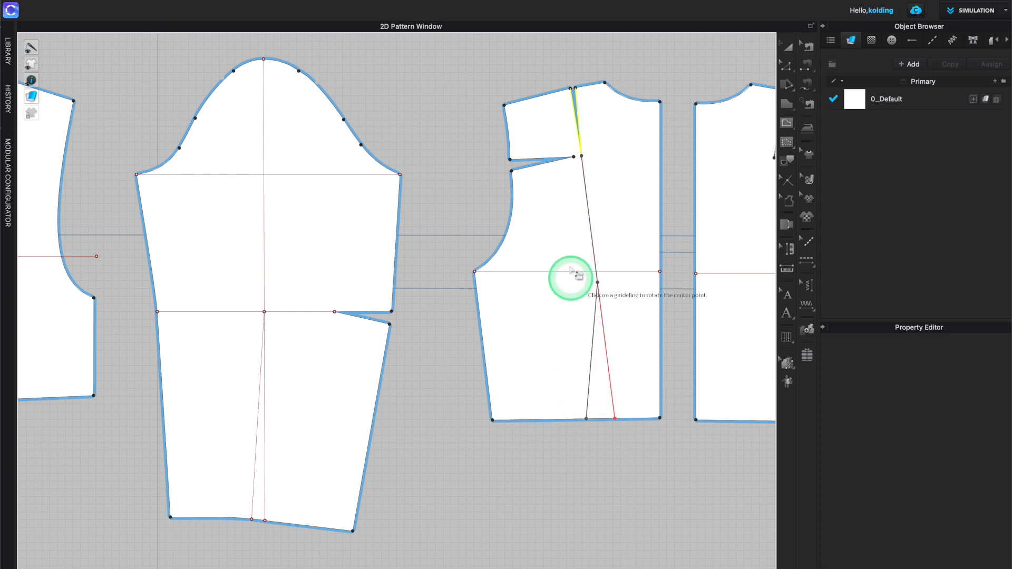
pyautogui.click(581, 156)
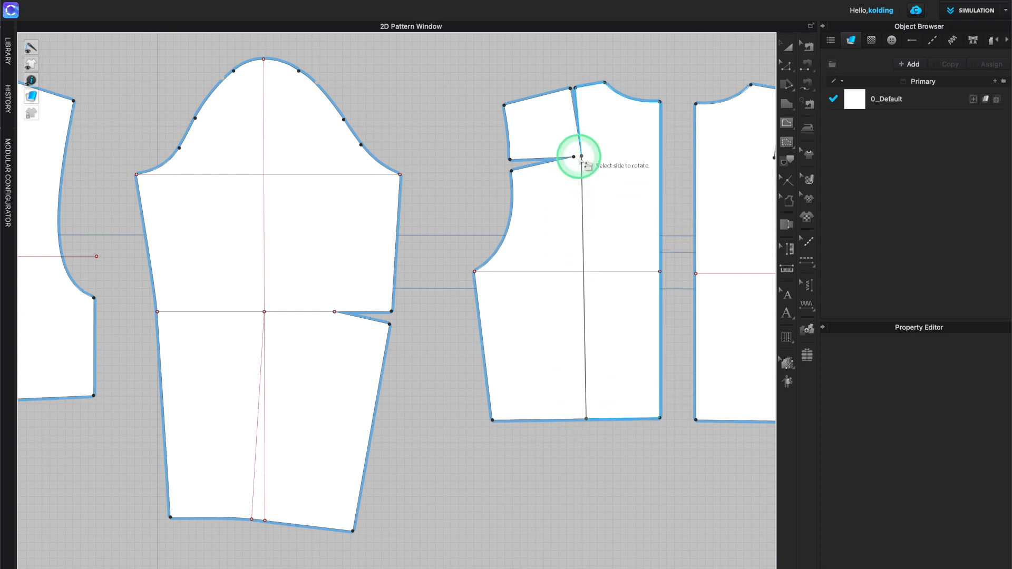
pyautogui.click(550, 125)
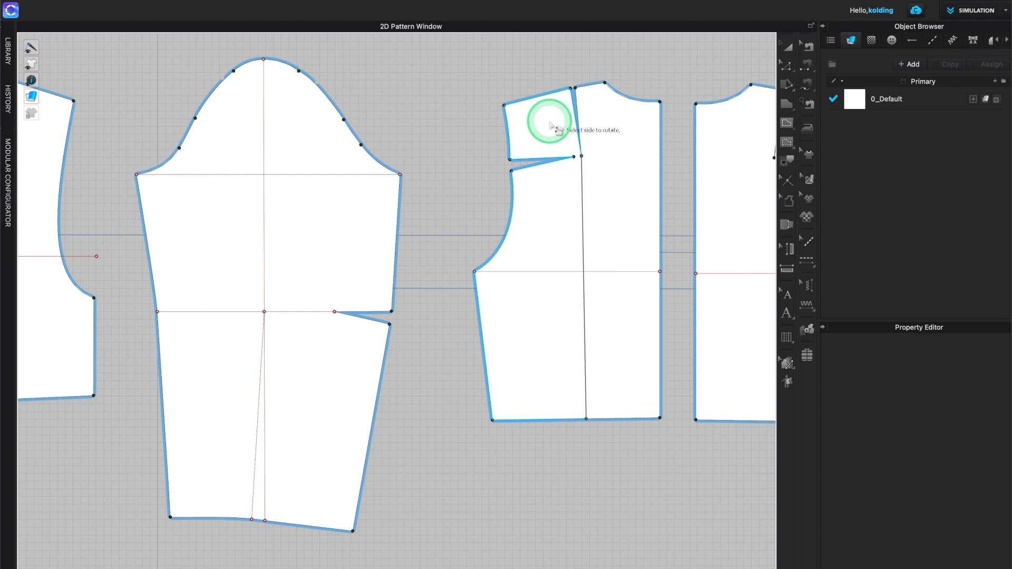
pyautogui.moveTo(551, 124); pyautogui.dragTo(555, 117)
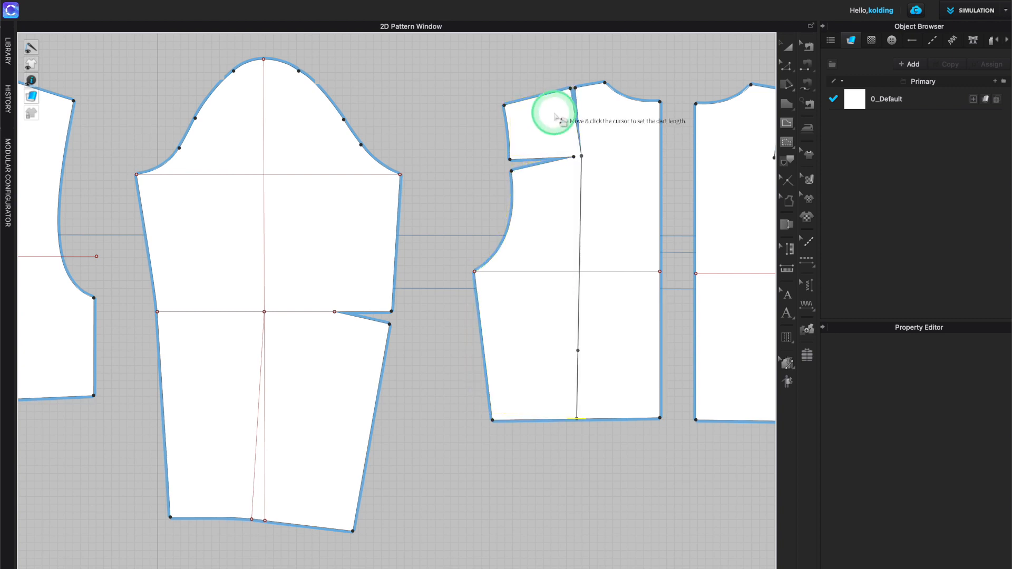
pyautogui.click(582, 171)
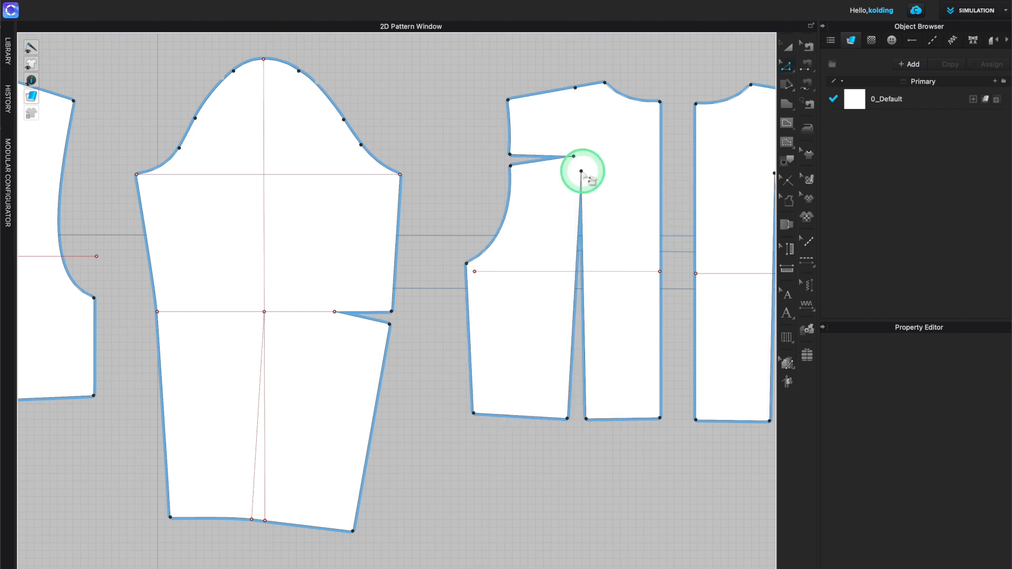
# - Select and delete the leftover dart lines on the second bodice's shoulder
pyautogui.scroll(4, 569, 100)
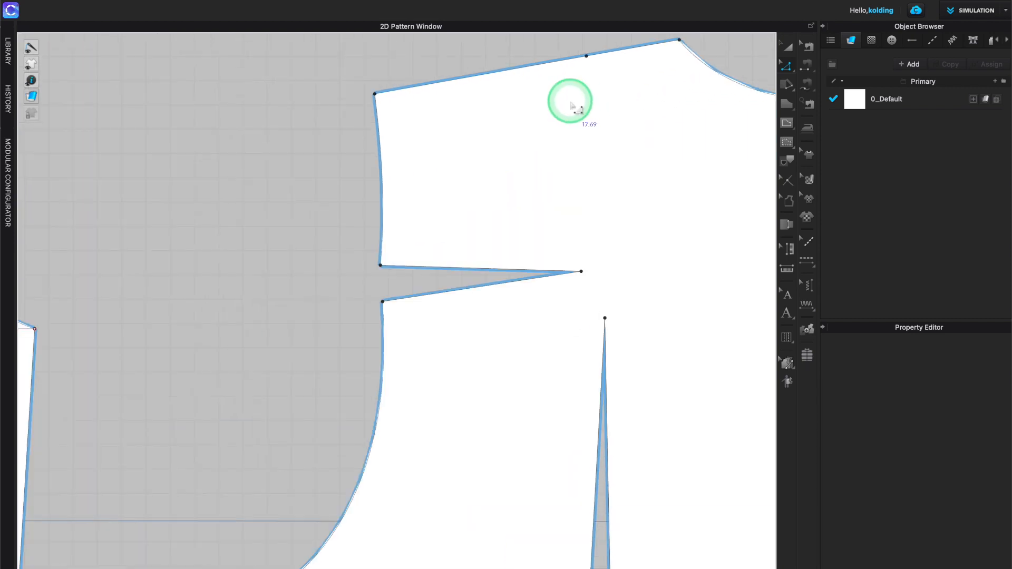
pyautogui.moveTo(593, 94); pyautogui.dragTo(576, 210, button='middle')
pyautogui.scroll(3, 563, 177)
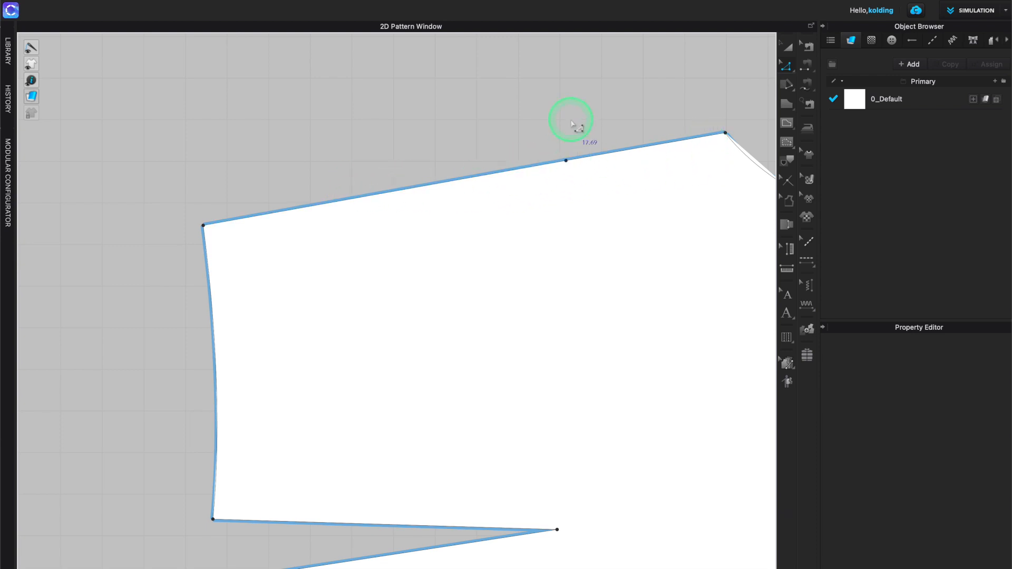
pyautogui.moveTo(548, 134); pyautogui.dragTo(606, 214)
pyautogui.press('Delete')
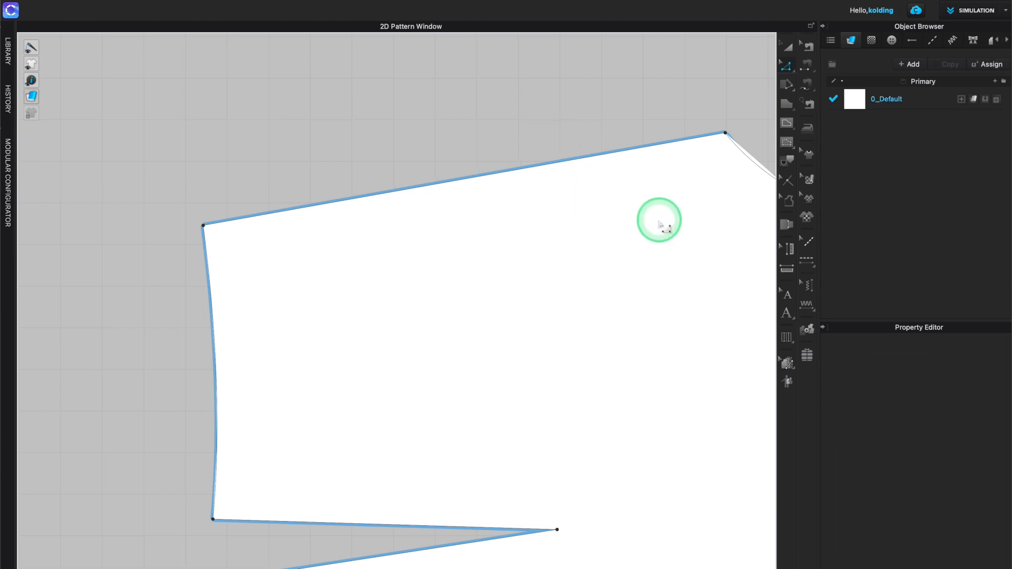
# - Select and delete the new hem dart on the second bodice
pyautogui.scroll(-5, 585, 219)
pyautogui.scroll(-1, 618, 293)
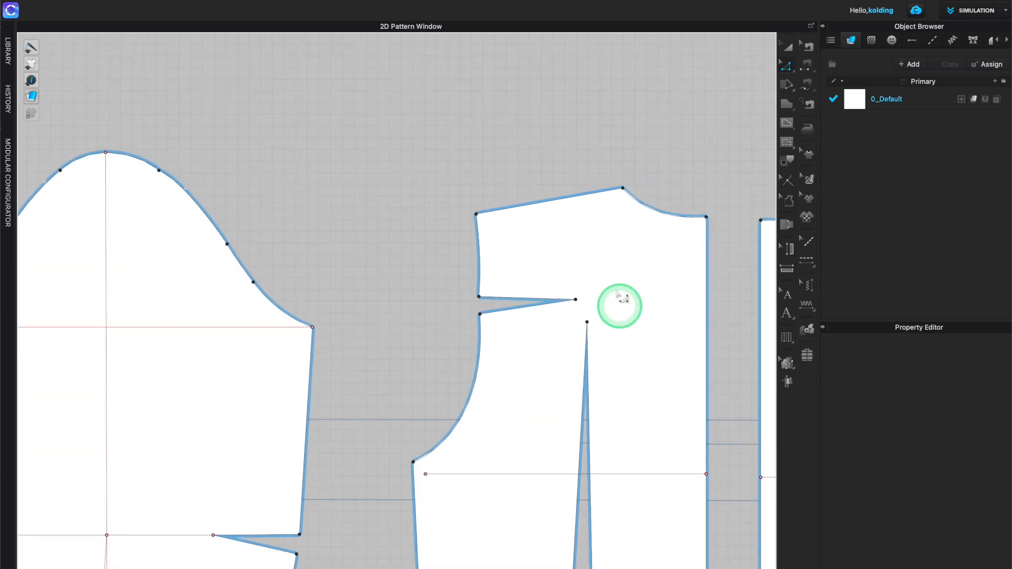
pyautogui.moveTo(617, 298); pyautogui.dragTo(546, 88, button='right')
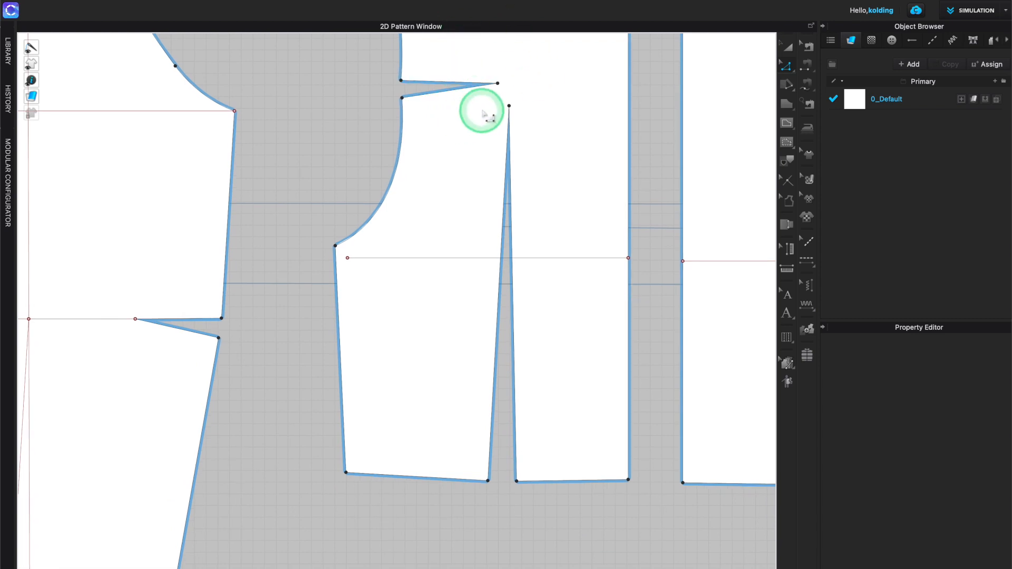
pyautogui.moveTo(480, 100); pyautogui.dragTo(563, 508)
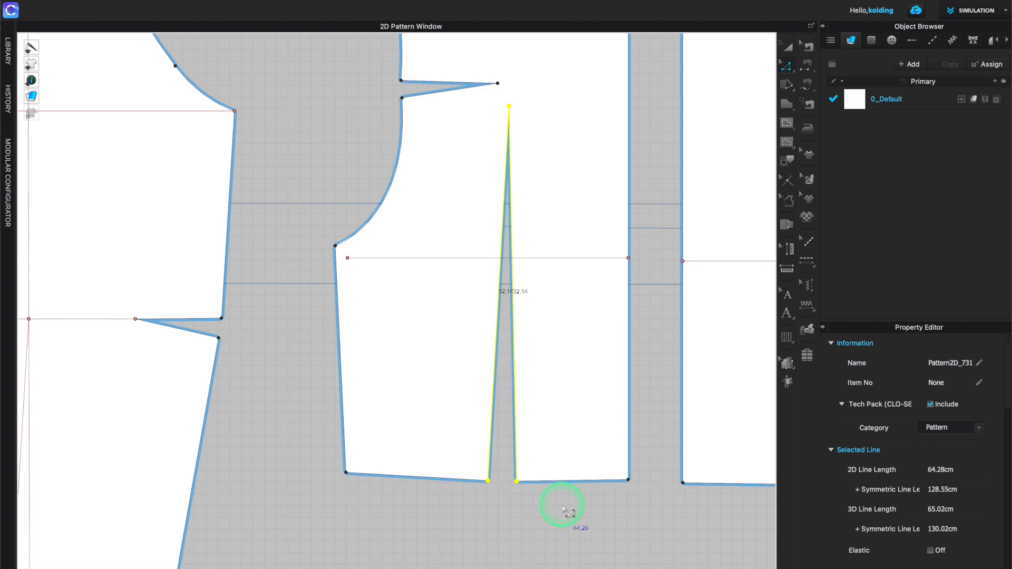
pyautogui.press('Delete')
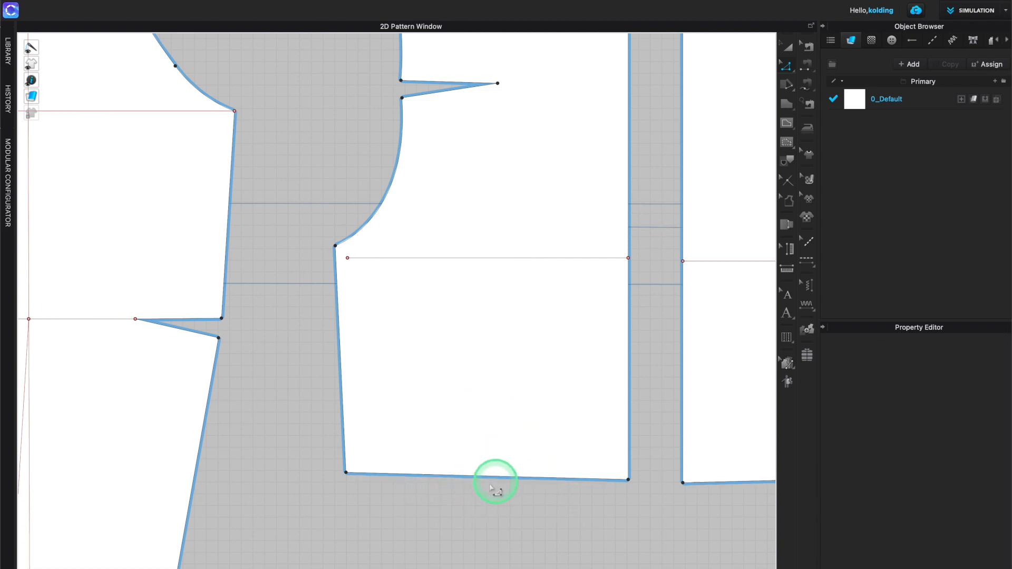
# - Change the second bodice's shoulder line length to 14,74 cm
pyautogui.scroll(-3, 471, 409)
pyautogui.scroll(1, 474, 303)
pyautogui.moveTo(505, 308); pyautogui.dragTo(584, 307, button='middle')
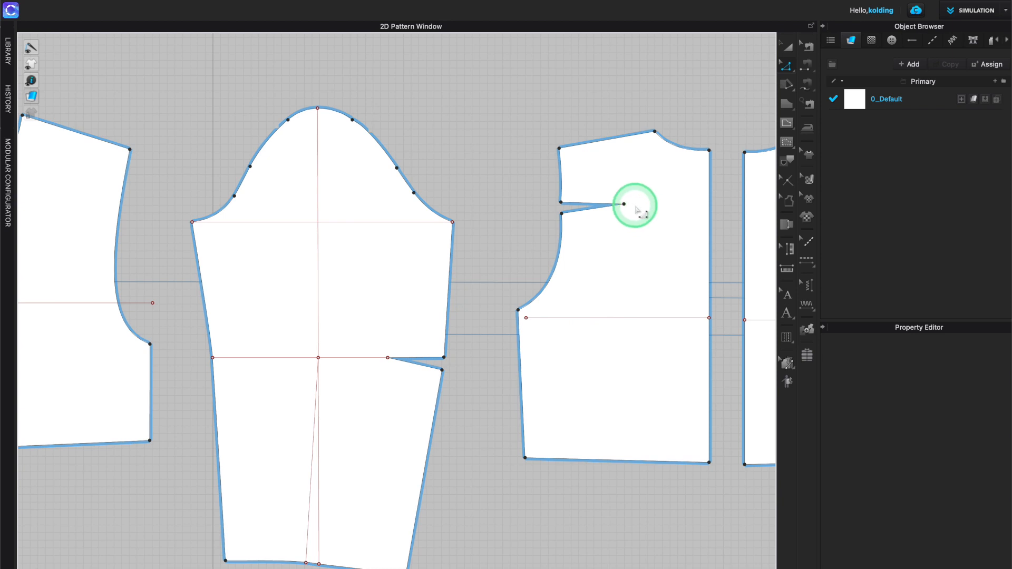
pyautogui.click(573, 146)
pyautogui.rightClick(566, 148)
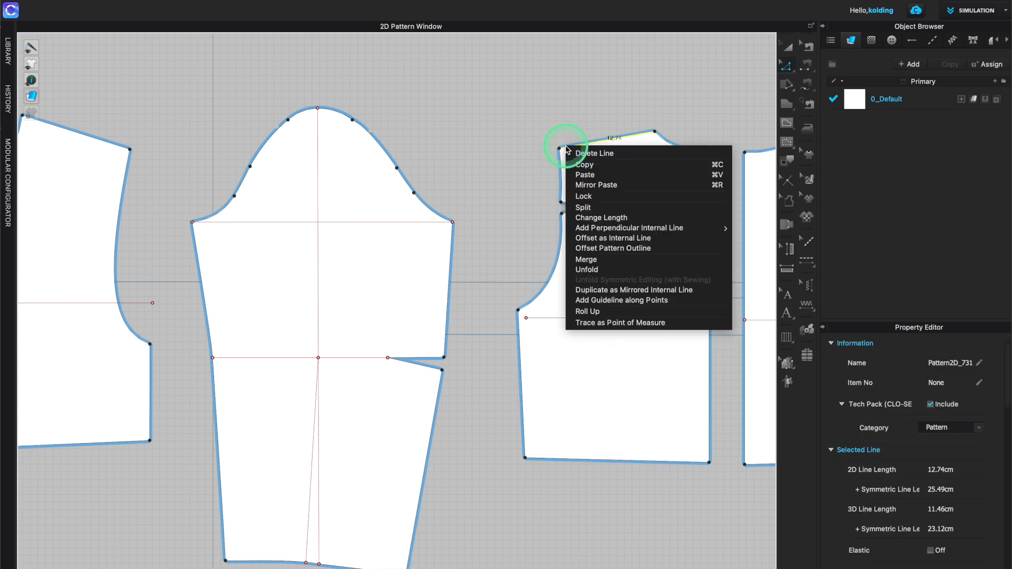
pyautogui.click(598, 219)
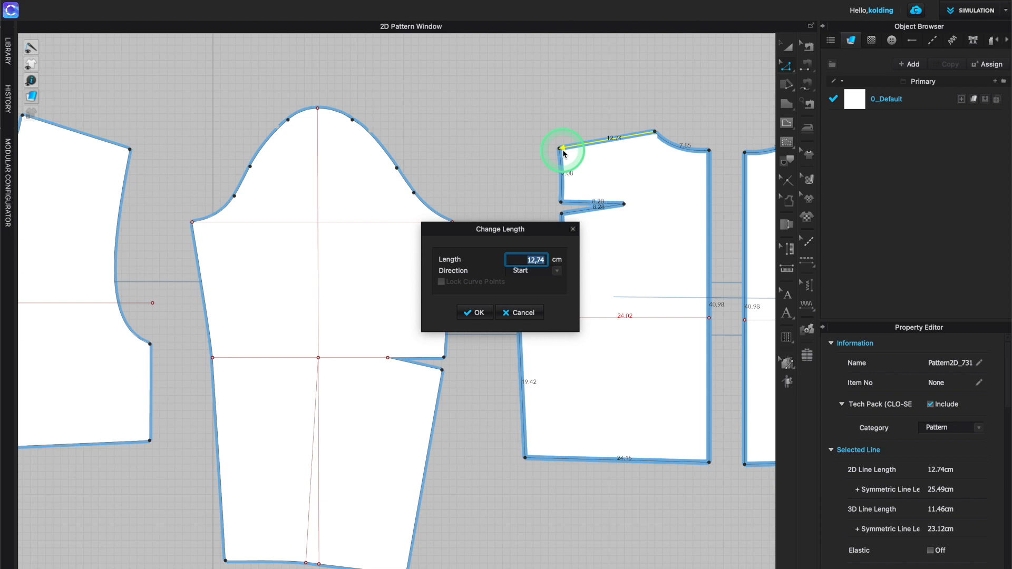
pyautogui.click(535, 261)
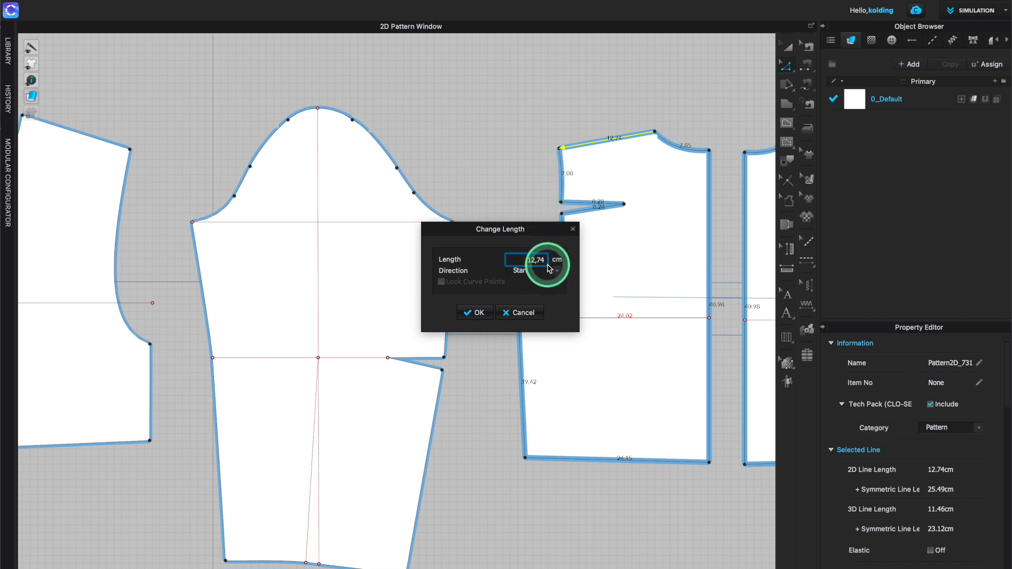
pyautogui.press('BackSpace')
pyautogui.write('4')
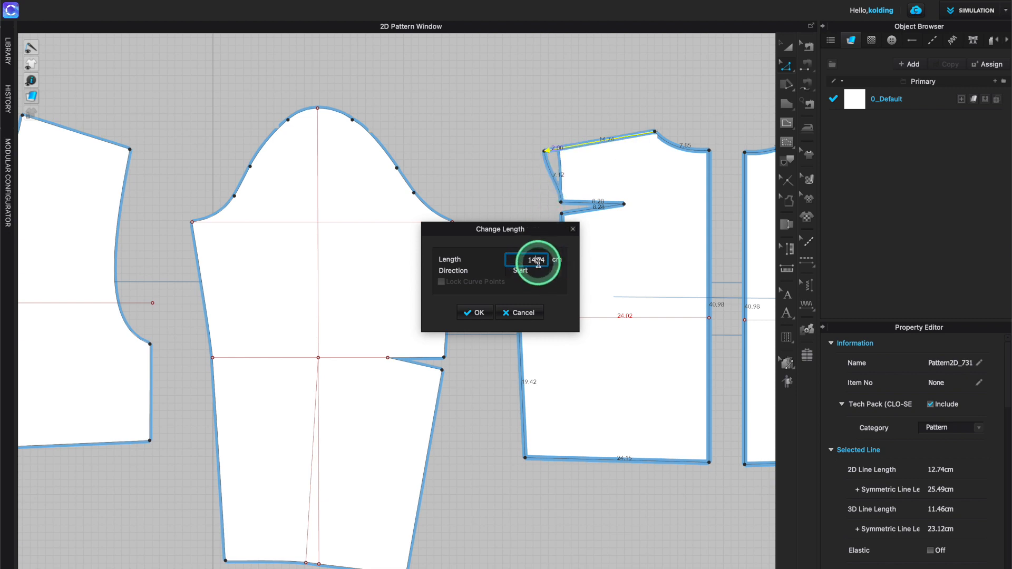
pyautogui.click(597, 229)
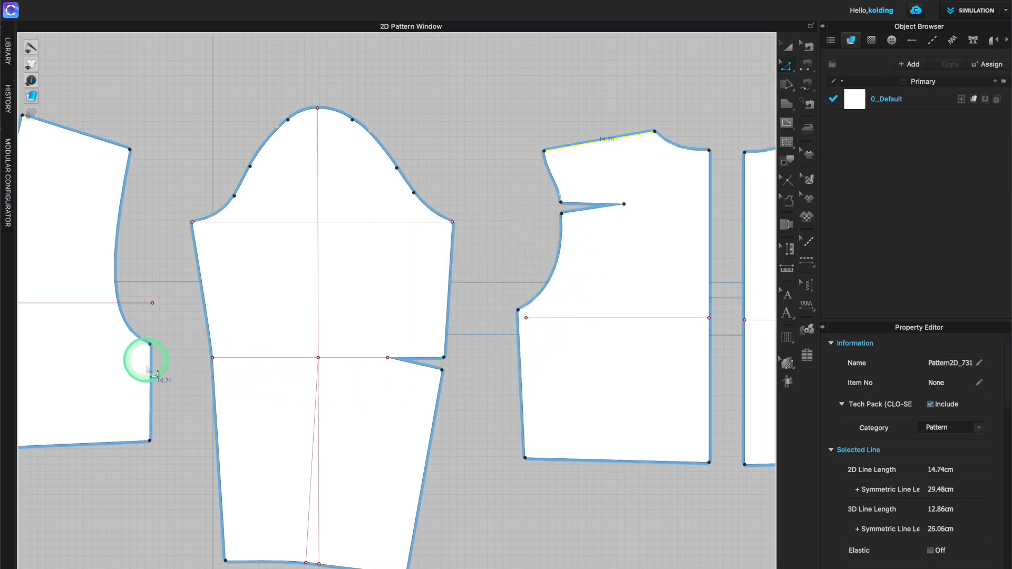
# - Split the second bodice's side seam into two lines with the upper line set to 7 cm
pyautogui.click(522, 351)
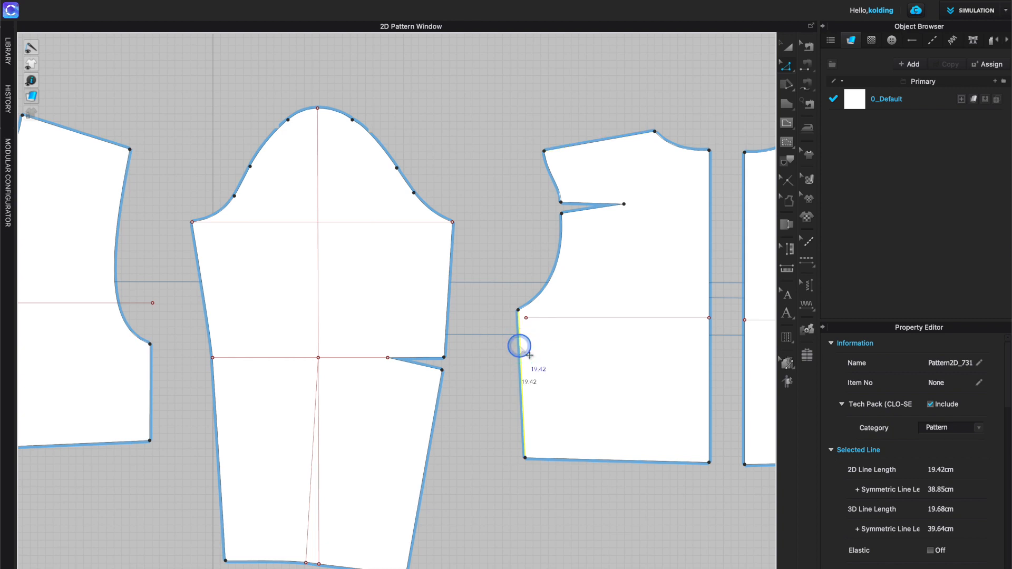
pyautogui.rightClick(519, 345)
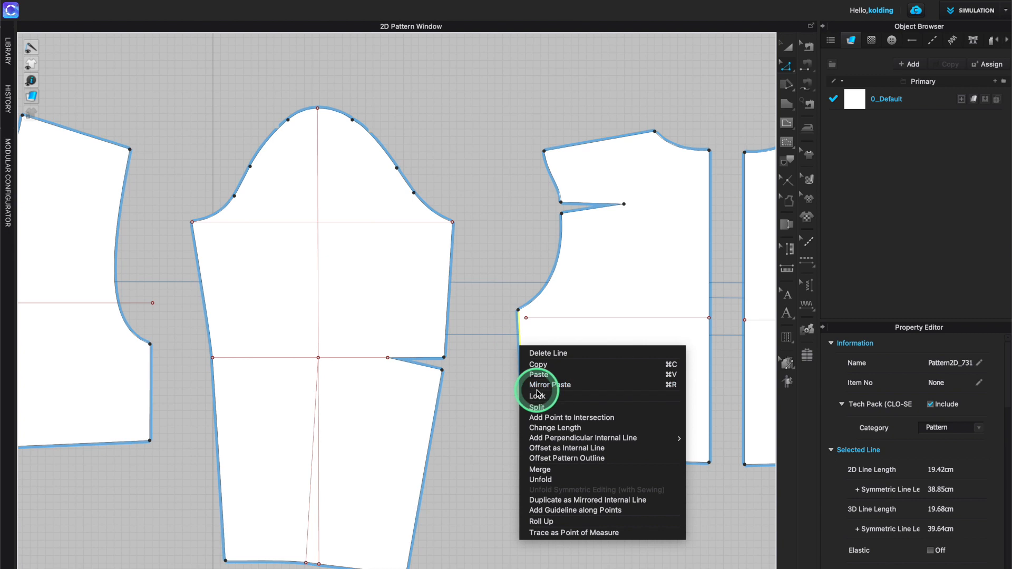
pyautogui.click(536, 407)
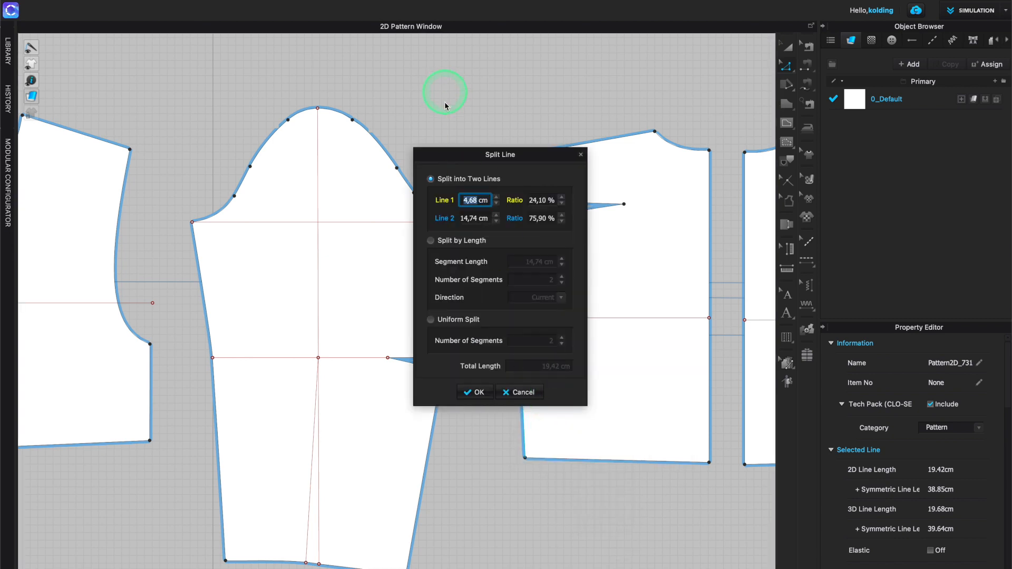
pyautogui.moveTo(440, 153); pyautogui.dragTo(383, 220)
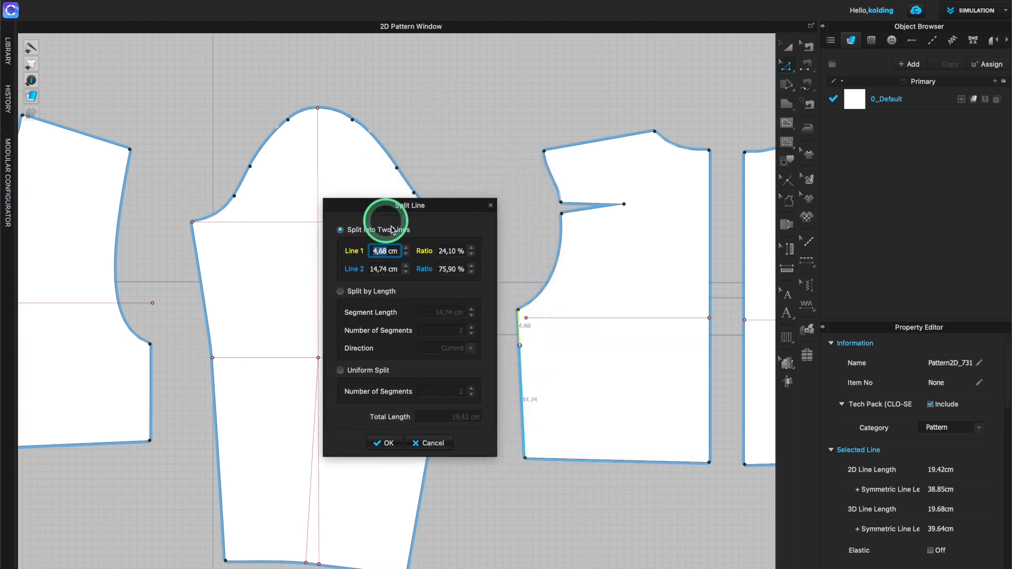
pyautogui.doubleClick(383, 252)
pyautogui.write('7')
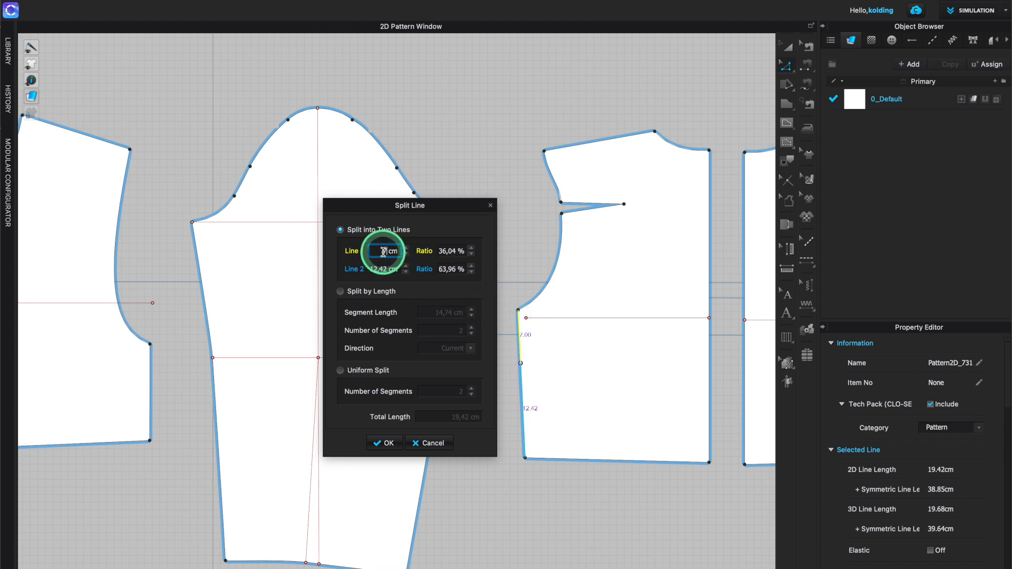
pyautogui.press('Return')
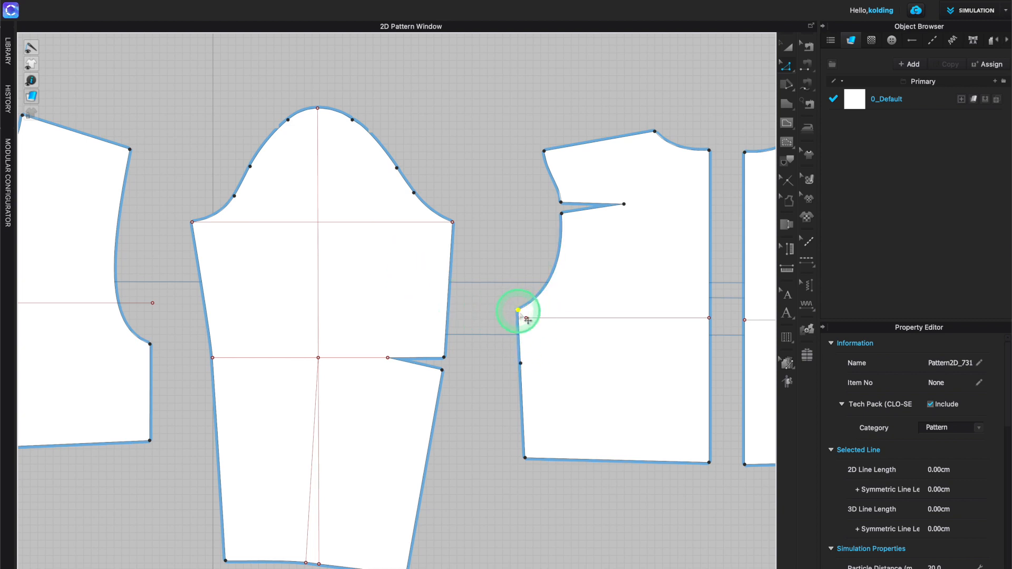
# - Delete the new split point on the side seam and the armhole dart lines of the second bodice
pyautogui.press('Delete')
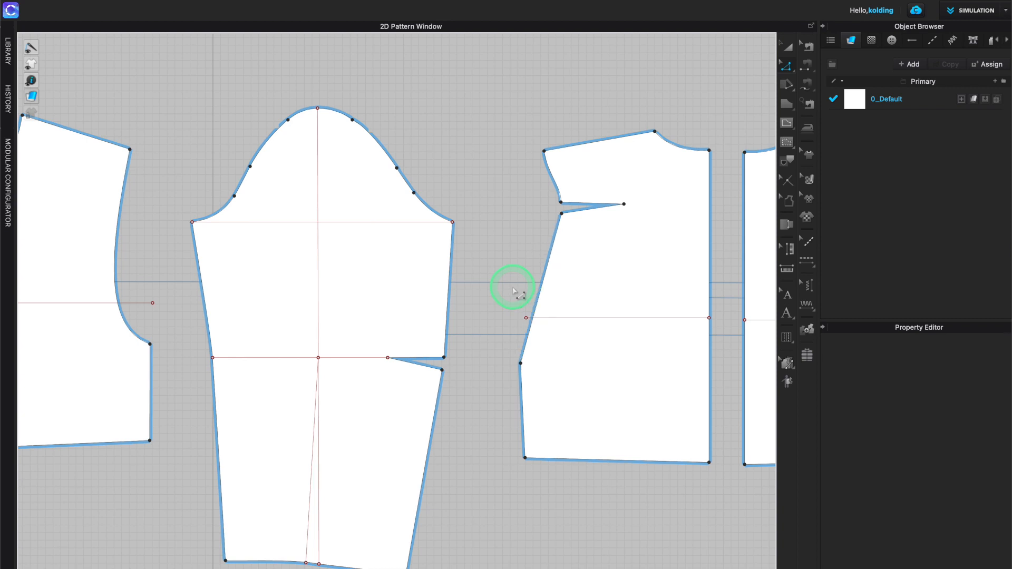
pyautogui.moveTo(534, 193); pyautogui.dragTo(659, 248)
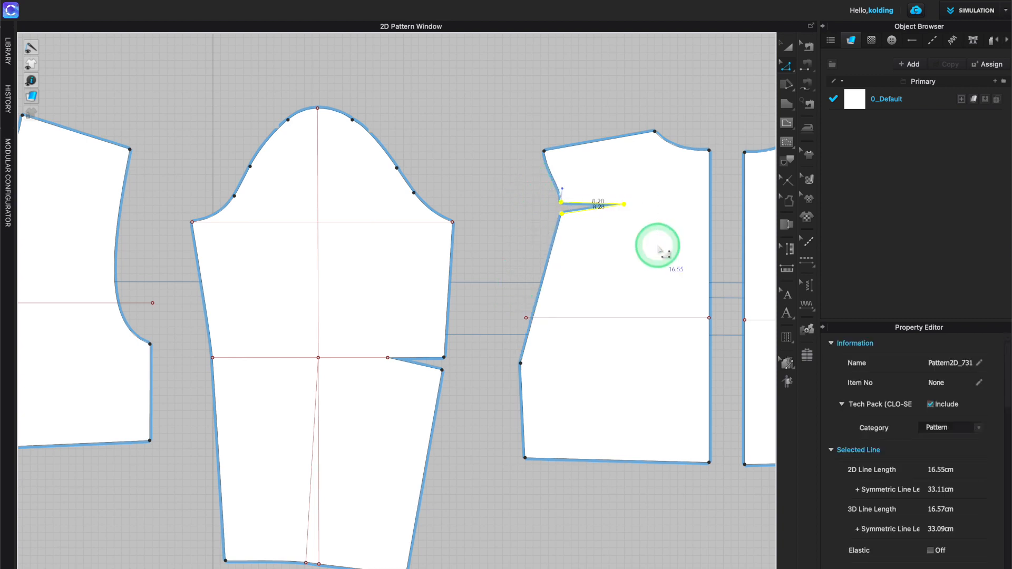
pyautogui.press('Delete')
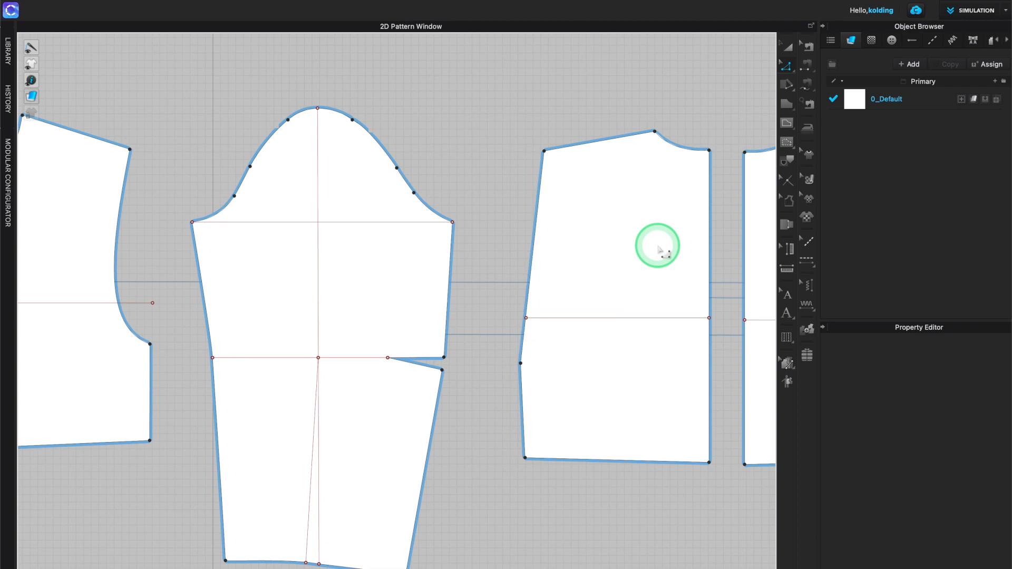
# - Reshape the second bodice's straightened armhole into a smooth curve with Edit Curvature
pyautogui.click(789, 70)
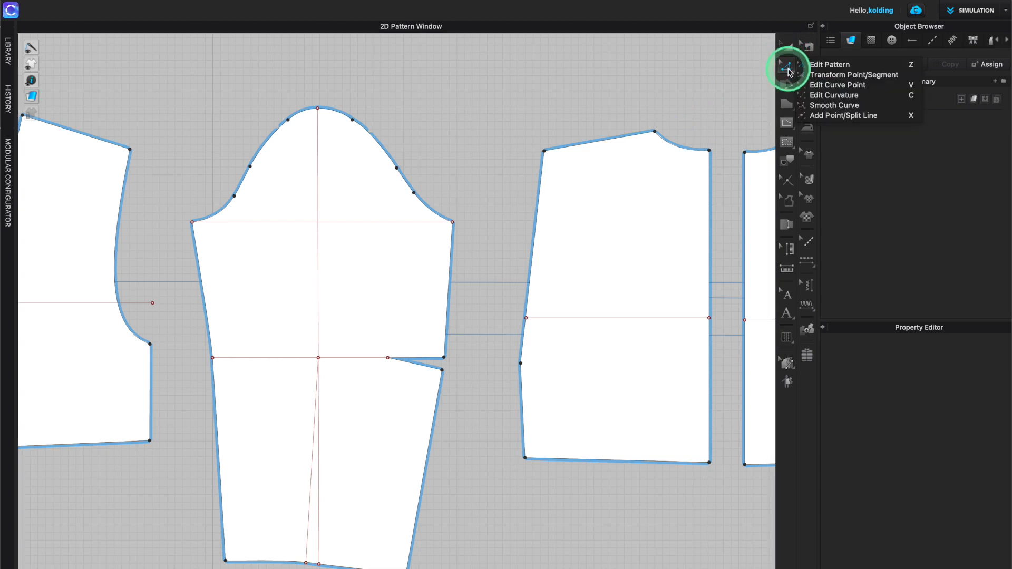
pyautogui.click(839, 97)
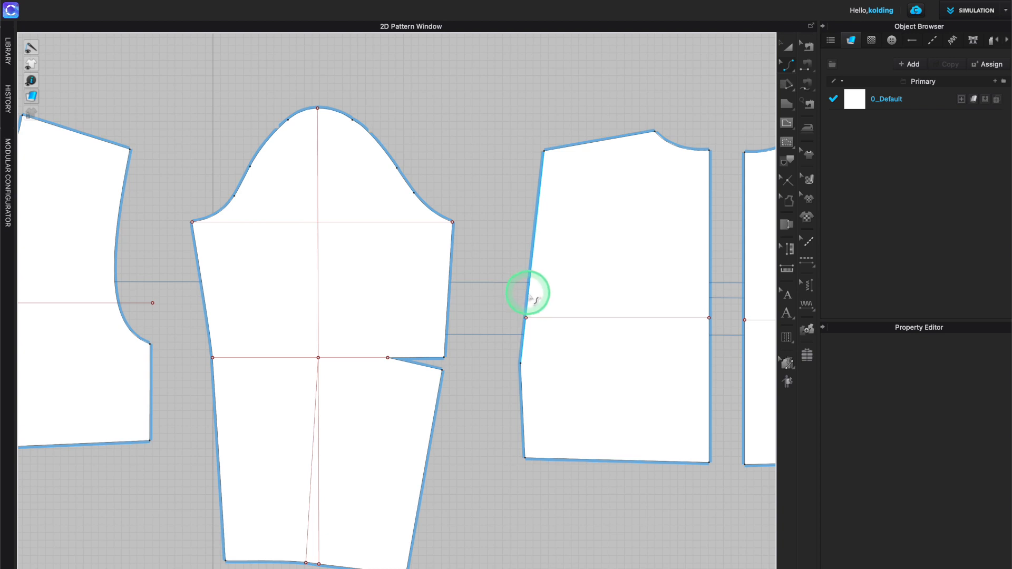
pyautogui.moveTo(528, 295); pyautogui.dragTo(557, 318)
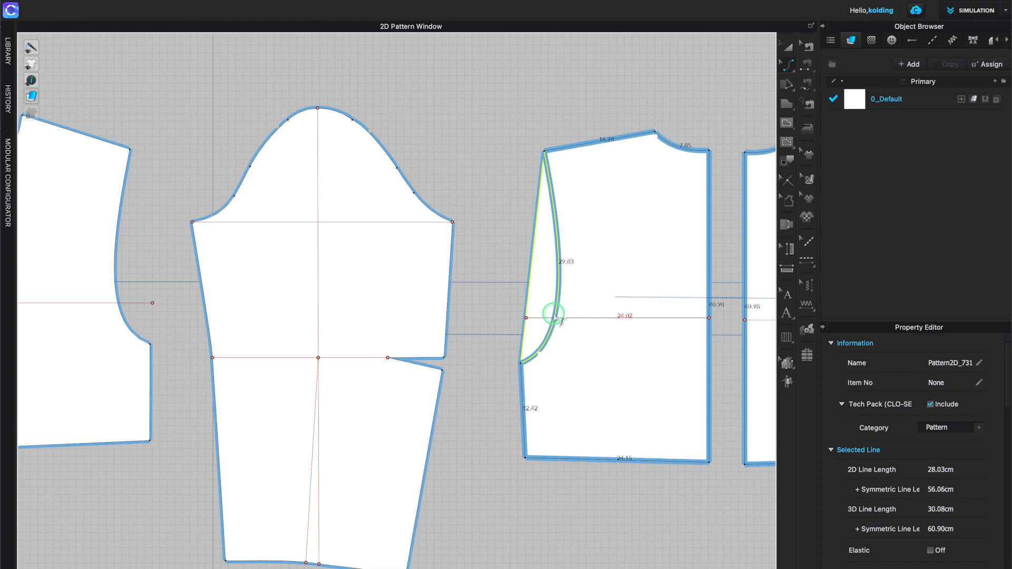
pyautogui.moveTo(555, 316); pyautogui.dragTo(553, 316)
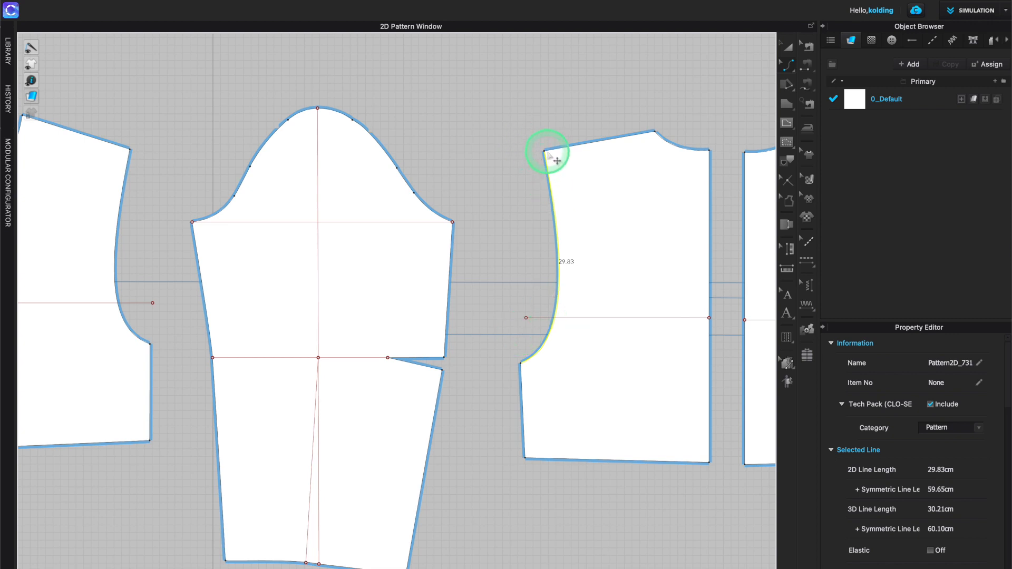
# - Compare the lower side seam lengths of the second and first bodices
pyautogui.scroll(3, 548, 154)
pyautogui.scroll(2, 551, 157)
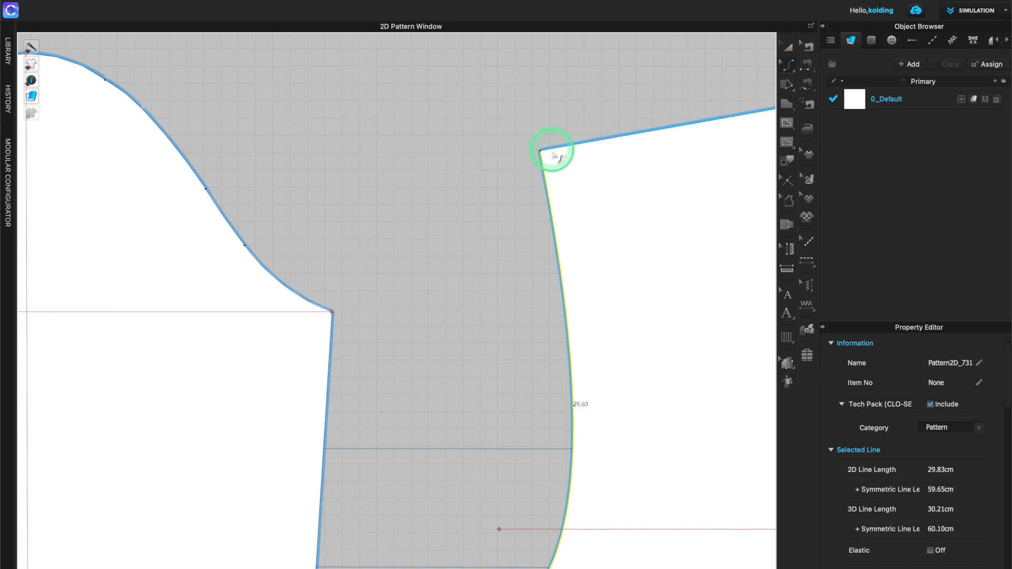
pyautogui.scroll(-2, 572, 211)
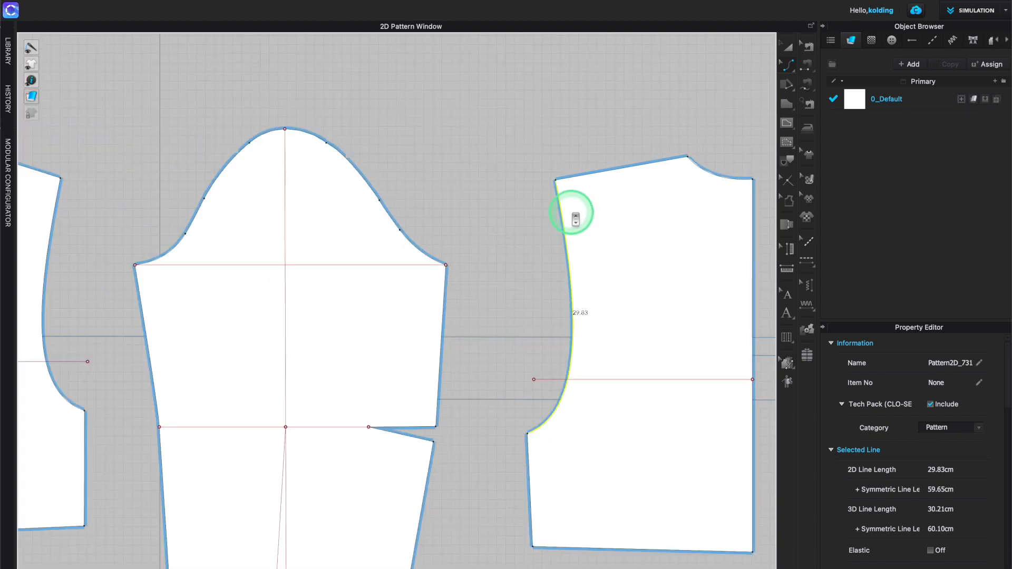
pyautogui.scroll(-1, 576, 219)
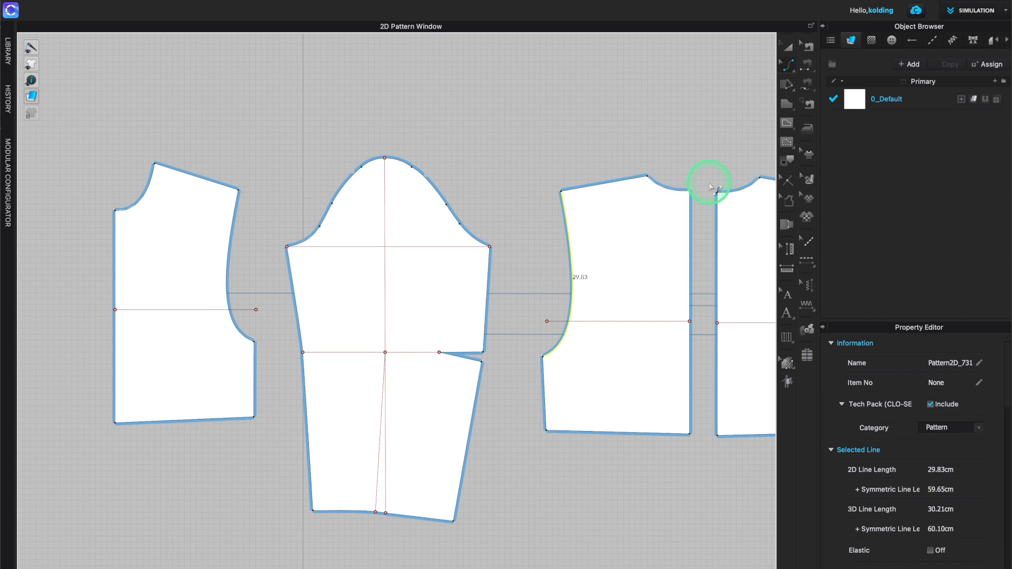
pyautogui.press('v')
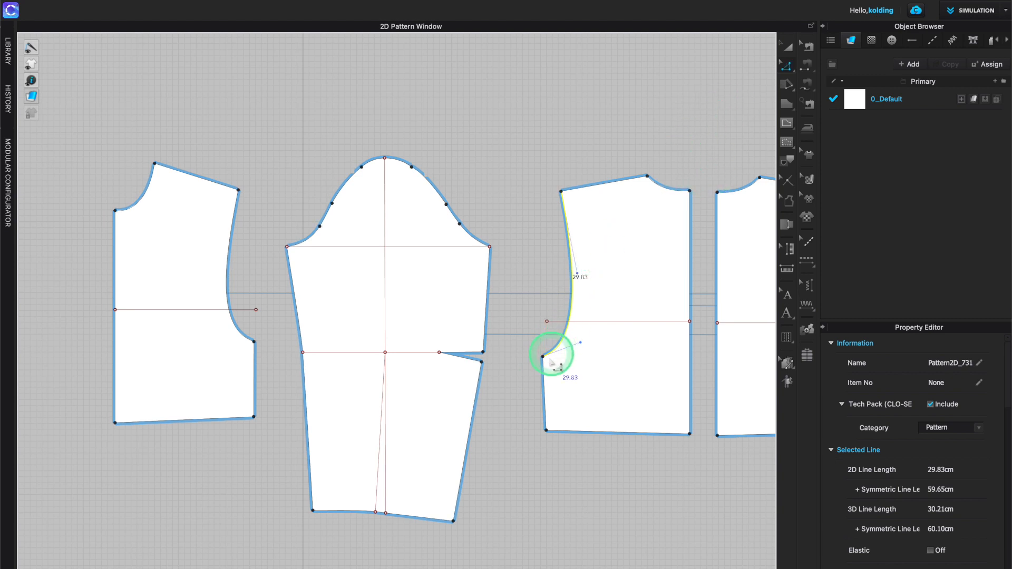
pyautogui.click(555, 398)
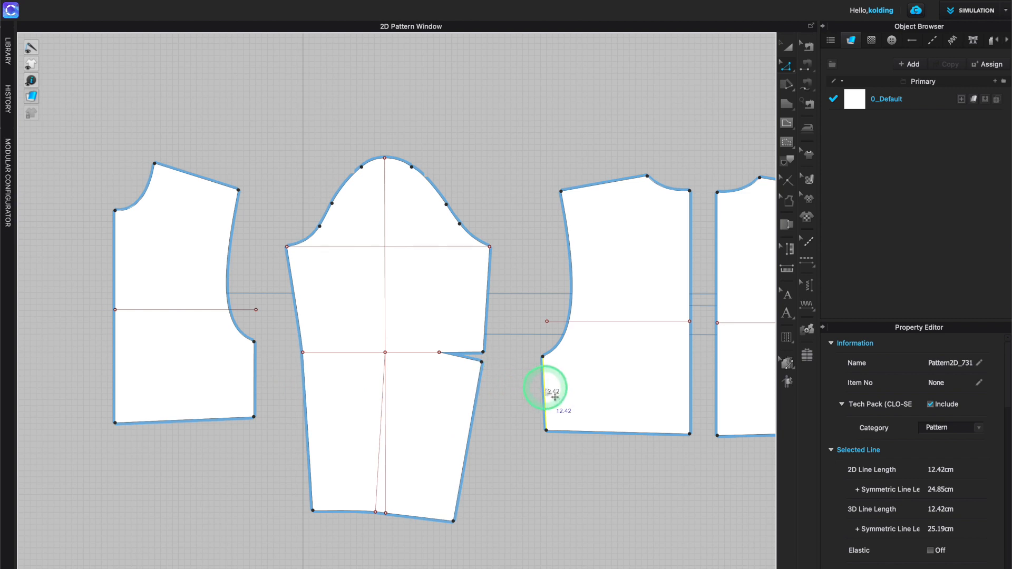
pyautogui.click(255, 368)
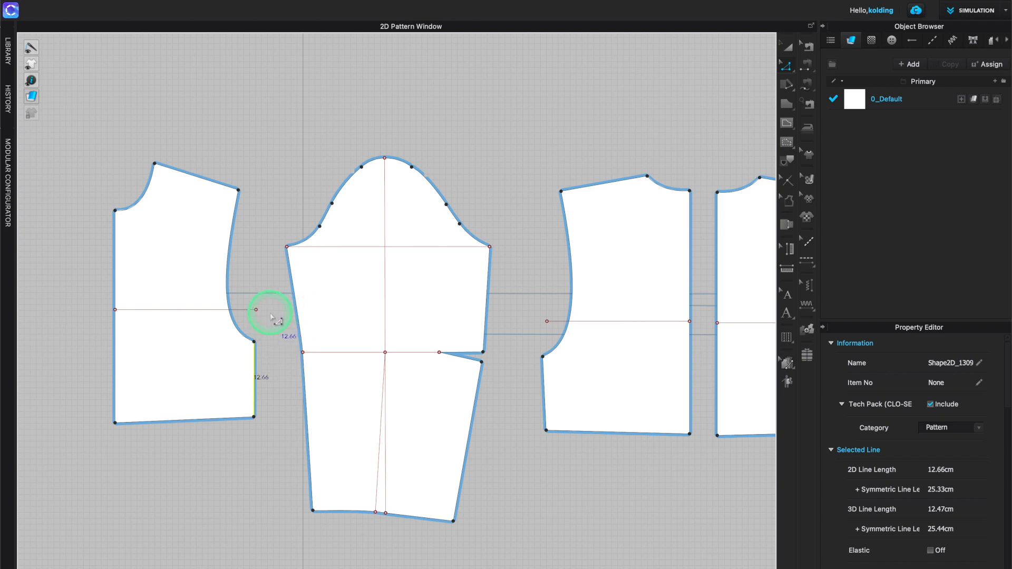
# - Move the middle sleeve pattern down below the bodices
pyautogui.scroll(-3, 267, 316)
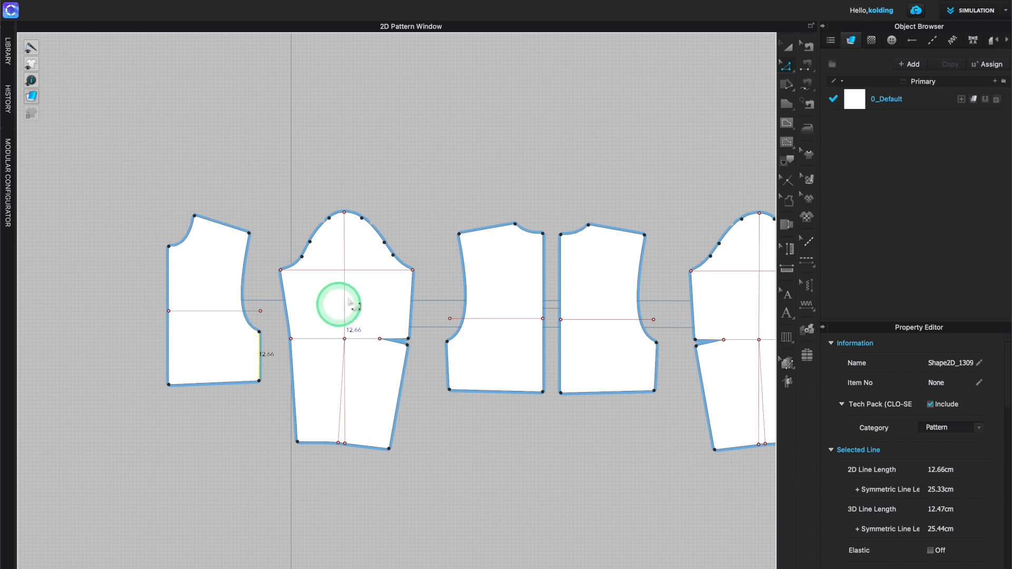
pyautogui.click(788, 46)
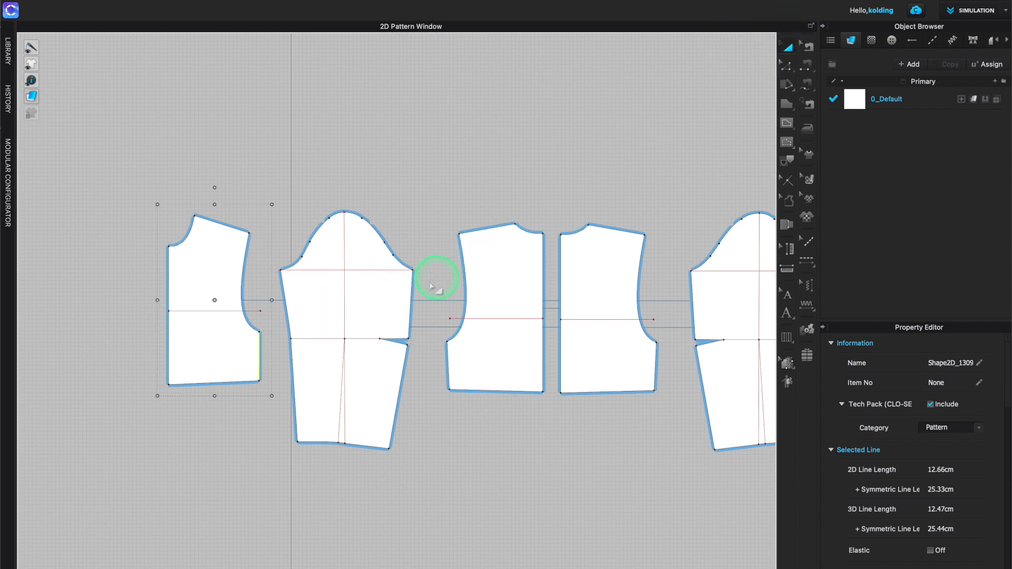
pyautogui.click(315, 316)
pyautogui.hotkey('ctrl', 'c')
pyautogui.hotkey('ctrl', 'v')
pyautogui.moveTo(318, 514); pyautogui.dragTo(318, 528)
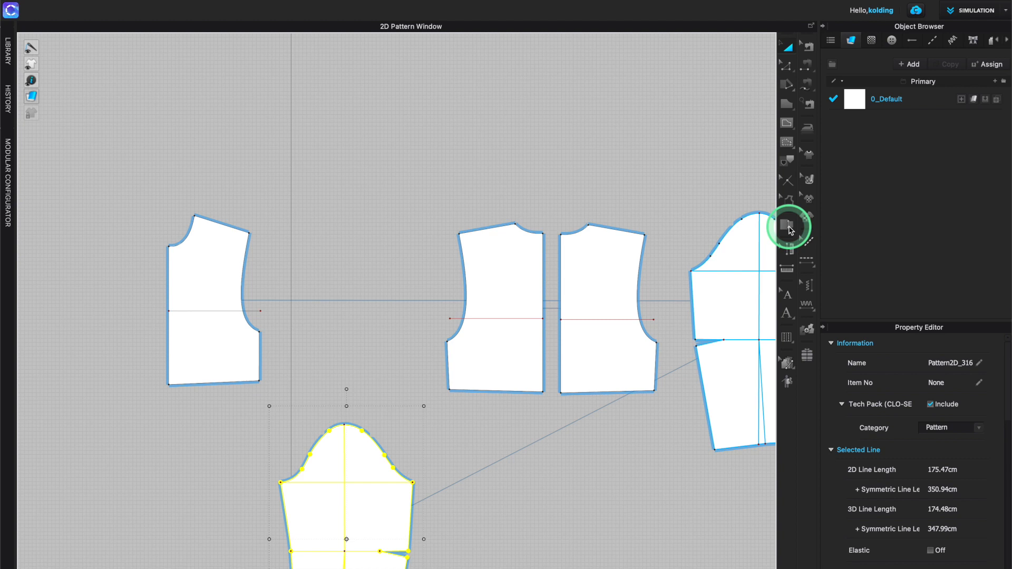
# - Overlay the second bodice onto the first at the underarm point to compare their shapes
pyautogui.click(788, 225)
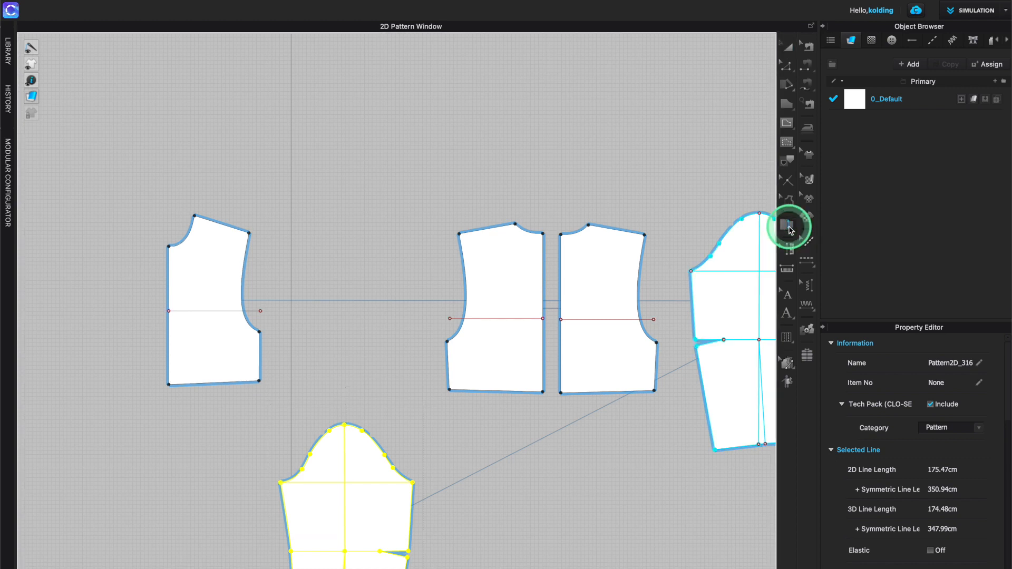
pyautogui.click(448, 341)
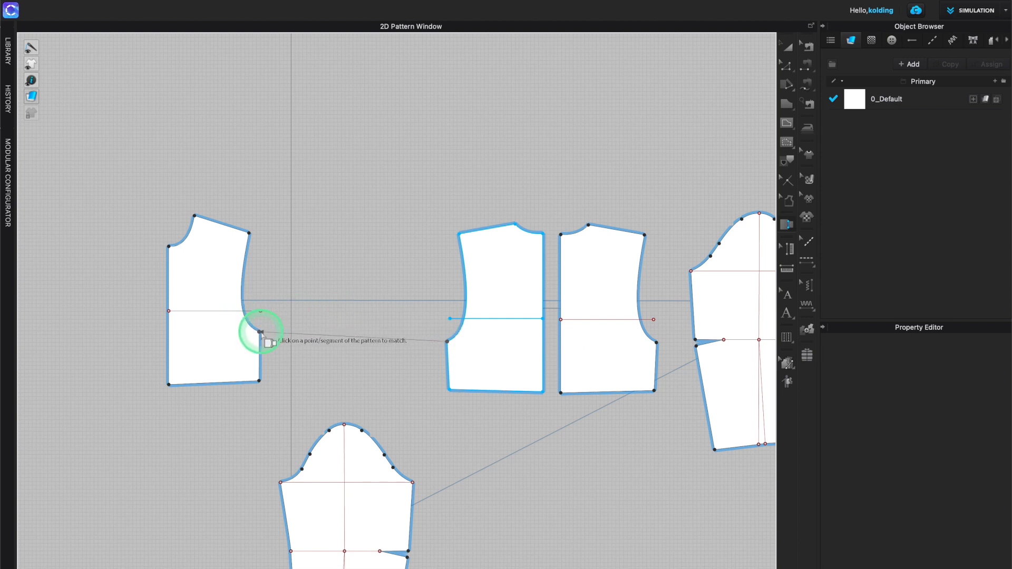
pyautogui.click(260, 333)
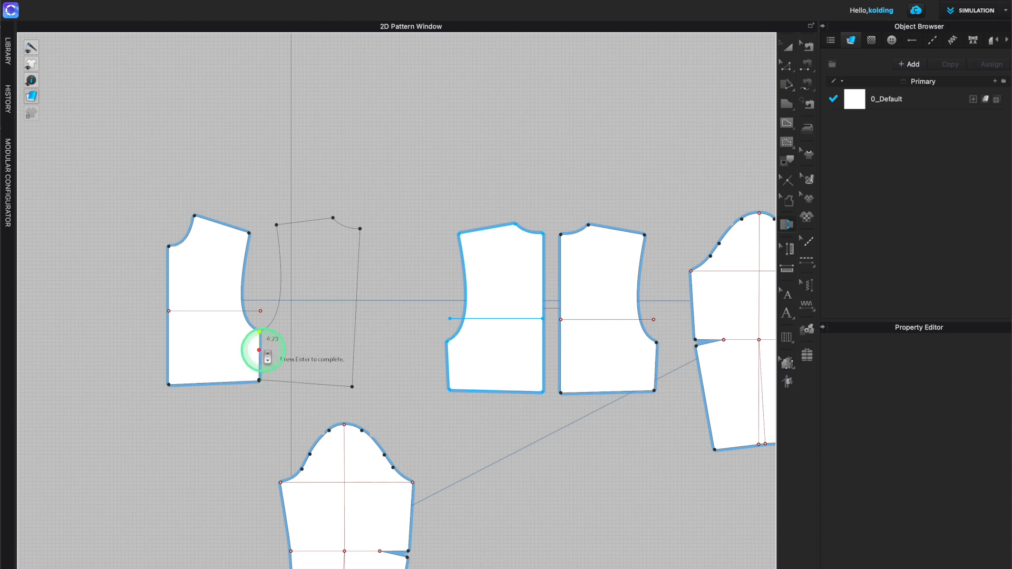
pyautogui.scroll(5, 259, 350)
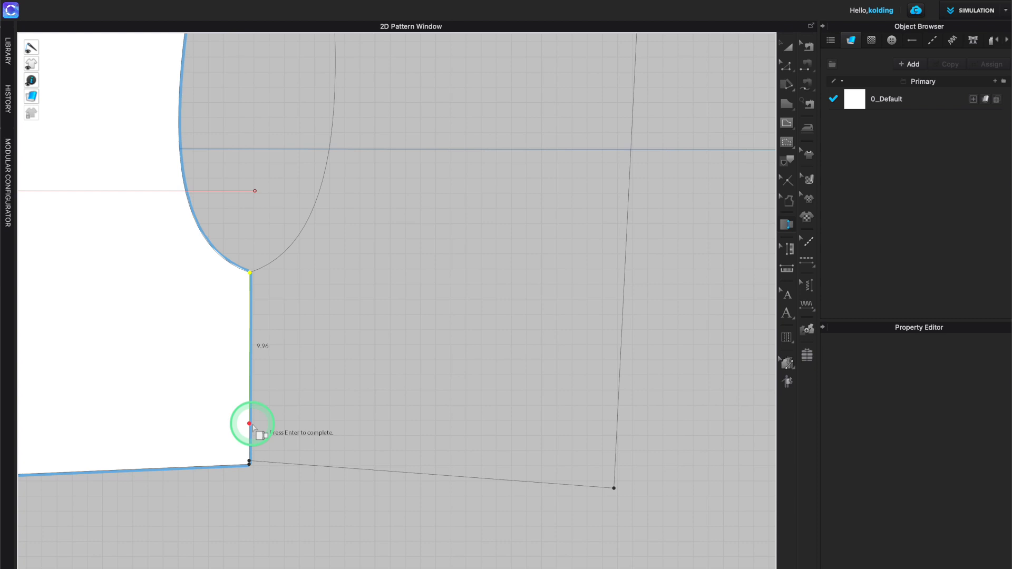
pyautogui.scroll(-3, 253, 427)
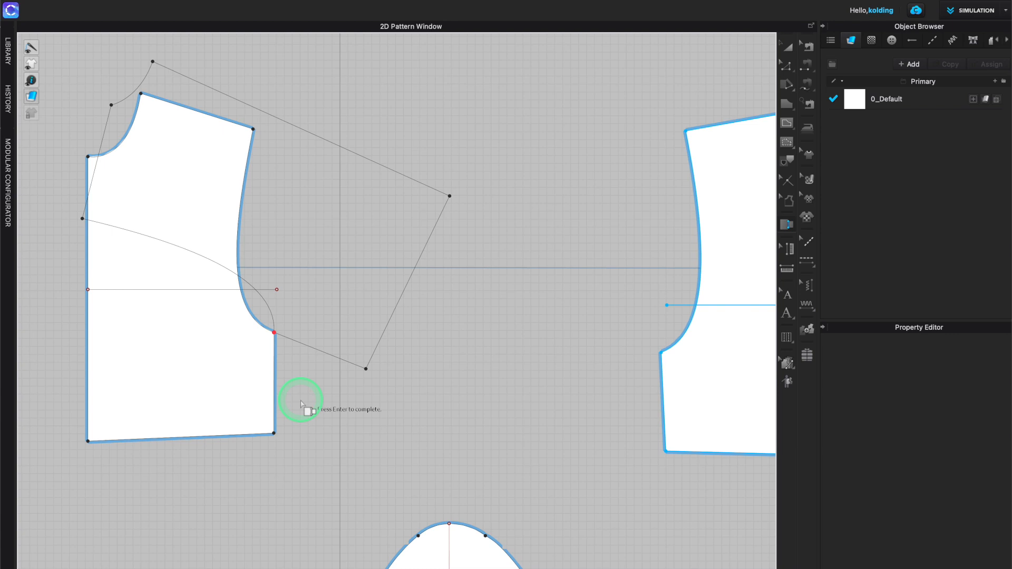
pyautogui.press('Escape')
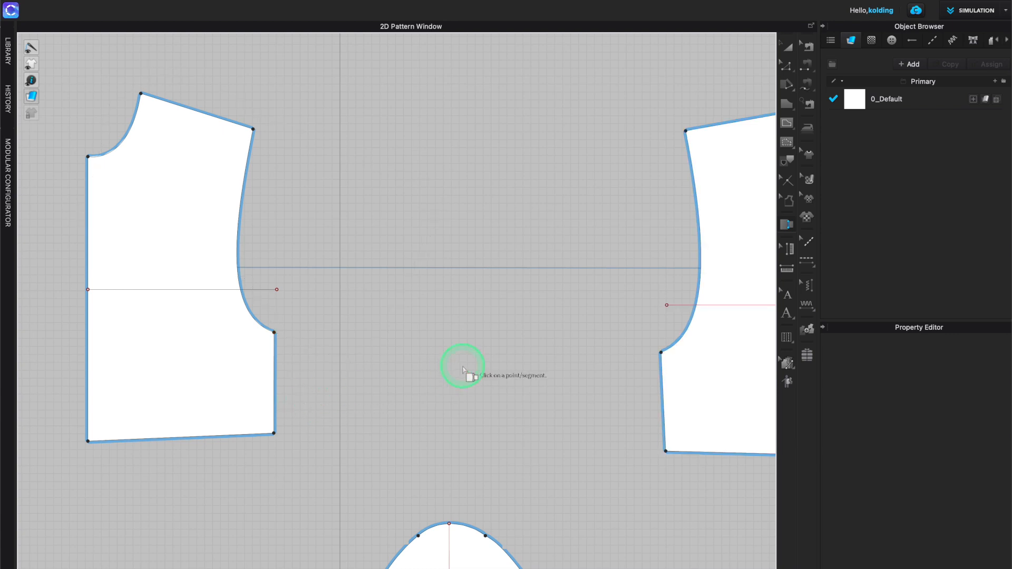
pyautogui.scroll(-2, 446, 380)
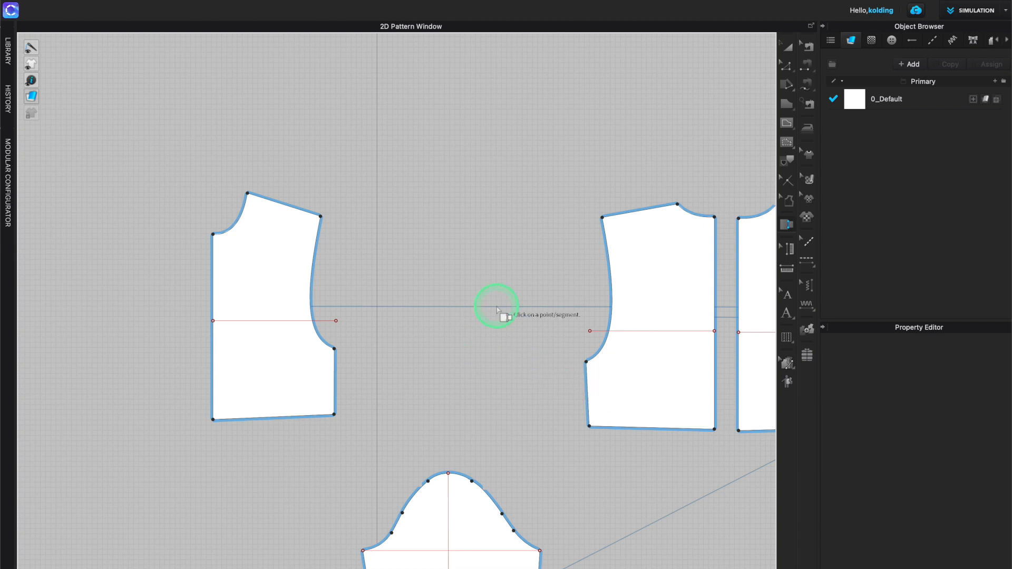
# - Change the first bodice's lower side seam length to 12,42 cm, adjusting from the End direction
pyautogui.press('z')
pyautogui.click(589, 386)
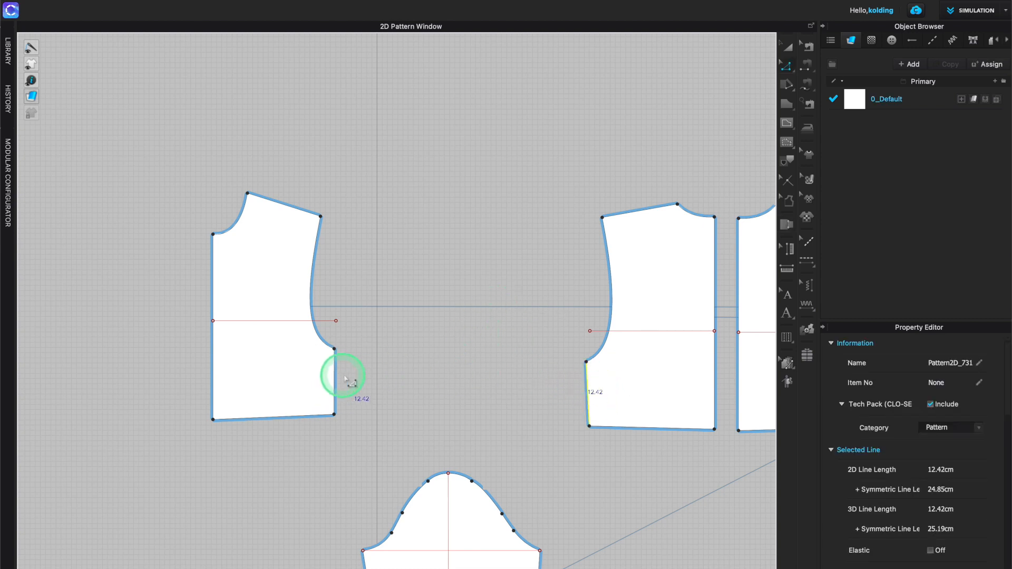
pyautogui.click(336, 381)
pyautogui.rightClick(335, 383)
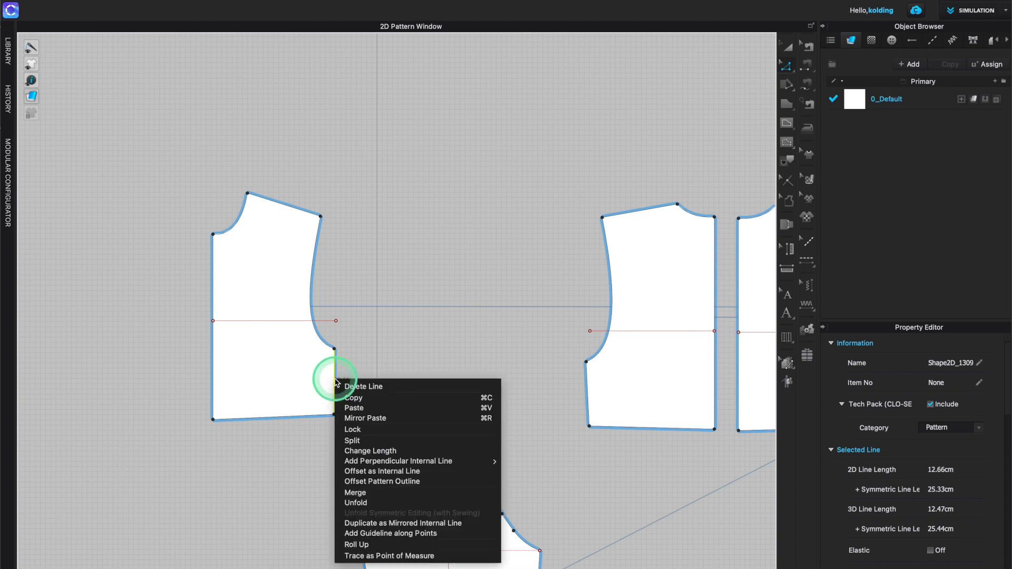
pyautogui.click(385, 451)
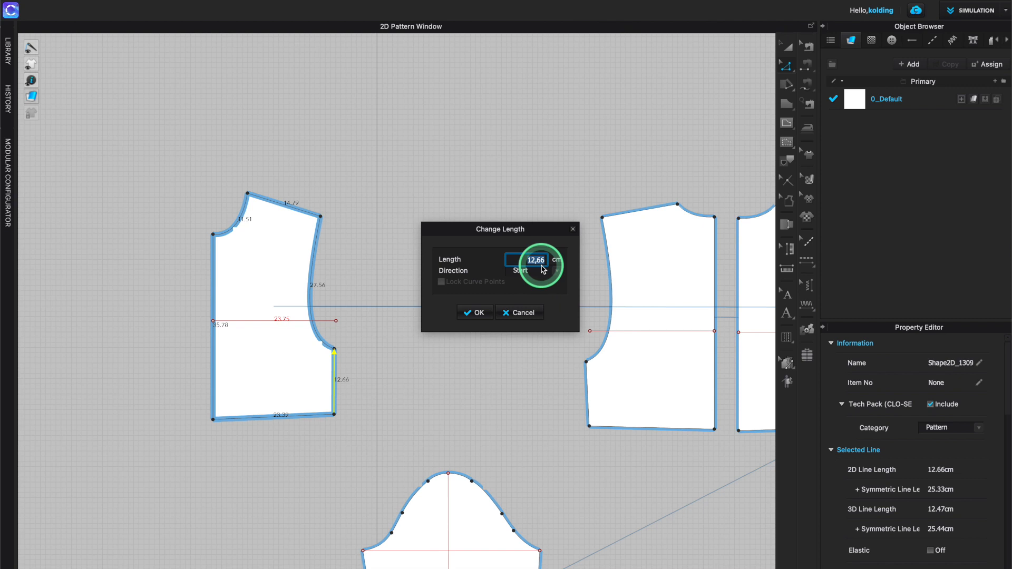
pyautogui.write('124')
pyautogui.press('BackSpace')
pyautogui.write(',42')
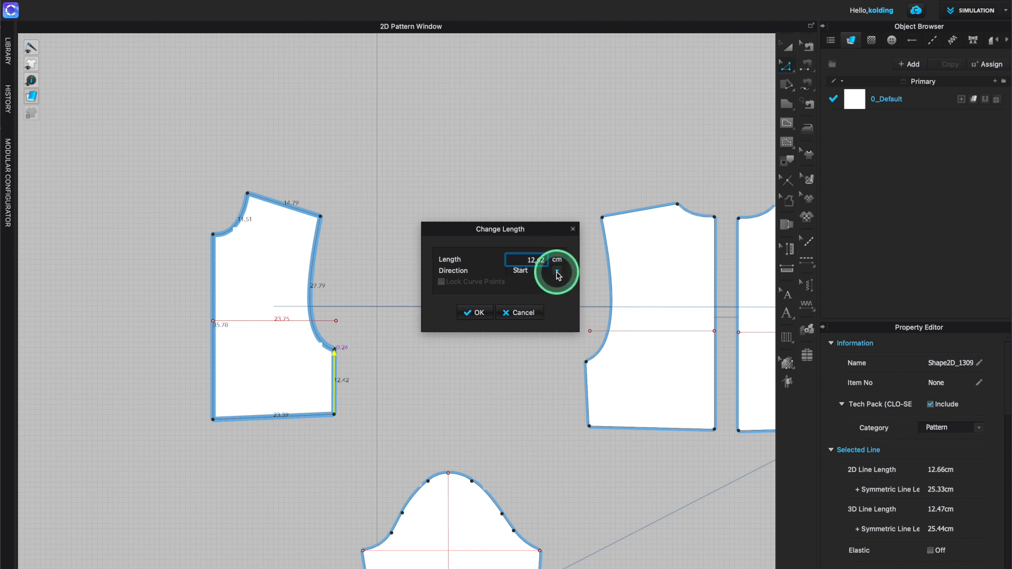
pyautogui.click(558, 272)
pyautogui.click(518, 293)
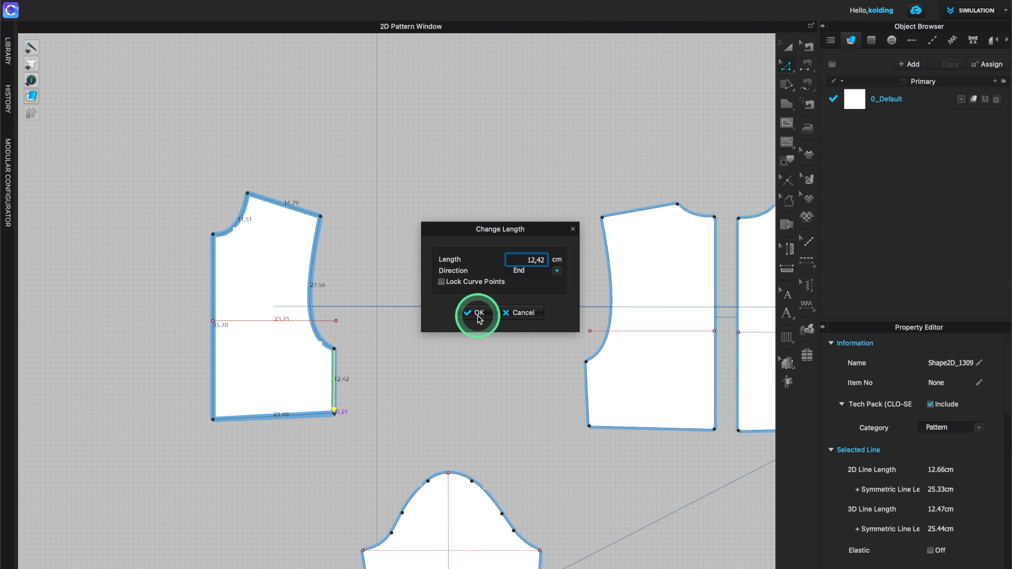
pyautogui.click(479, 314)
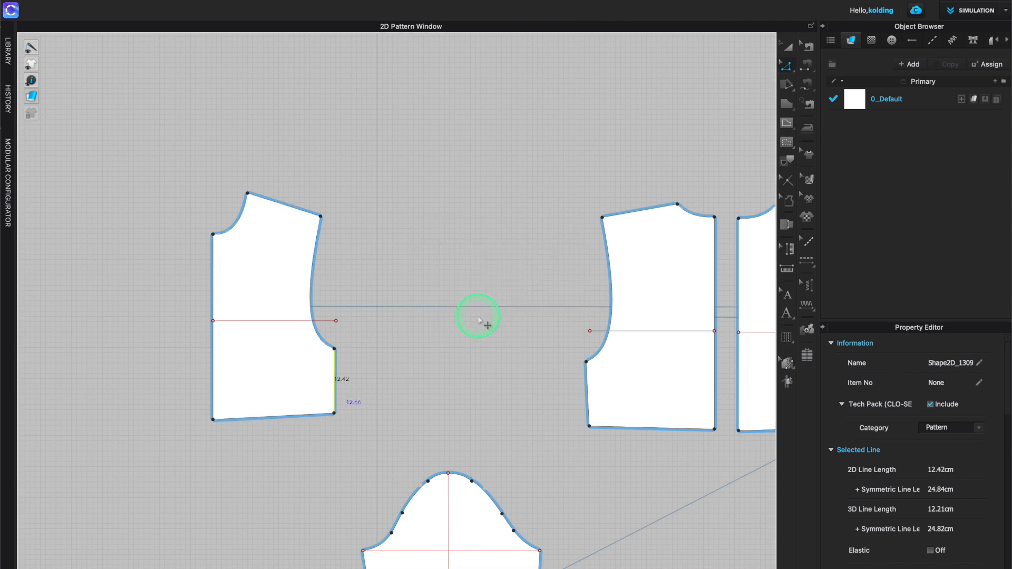